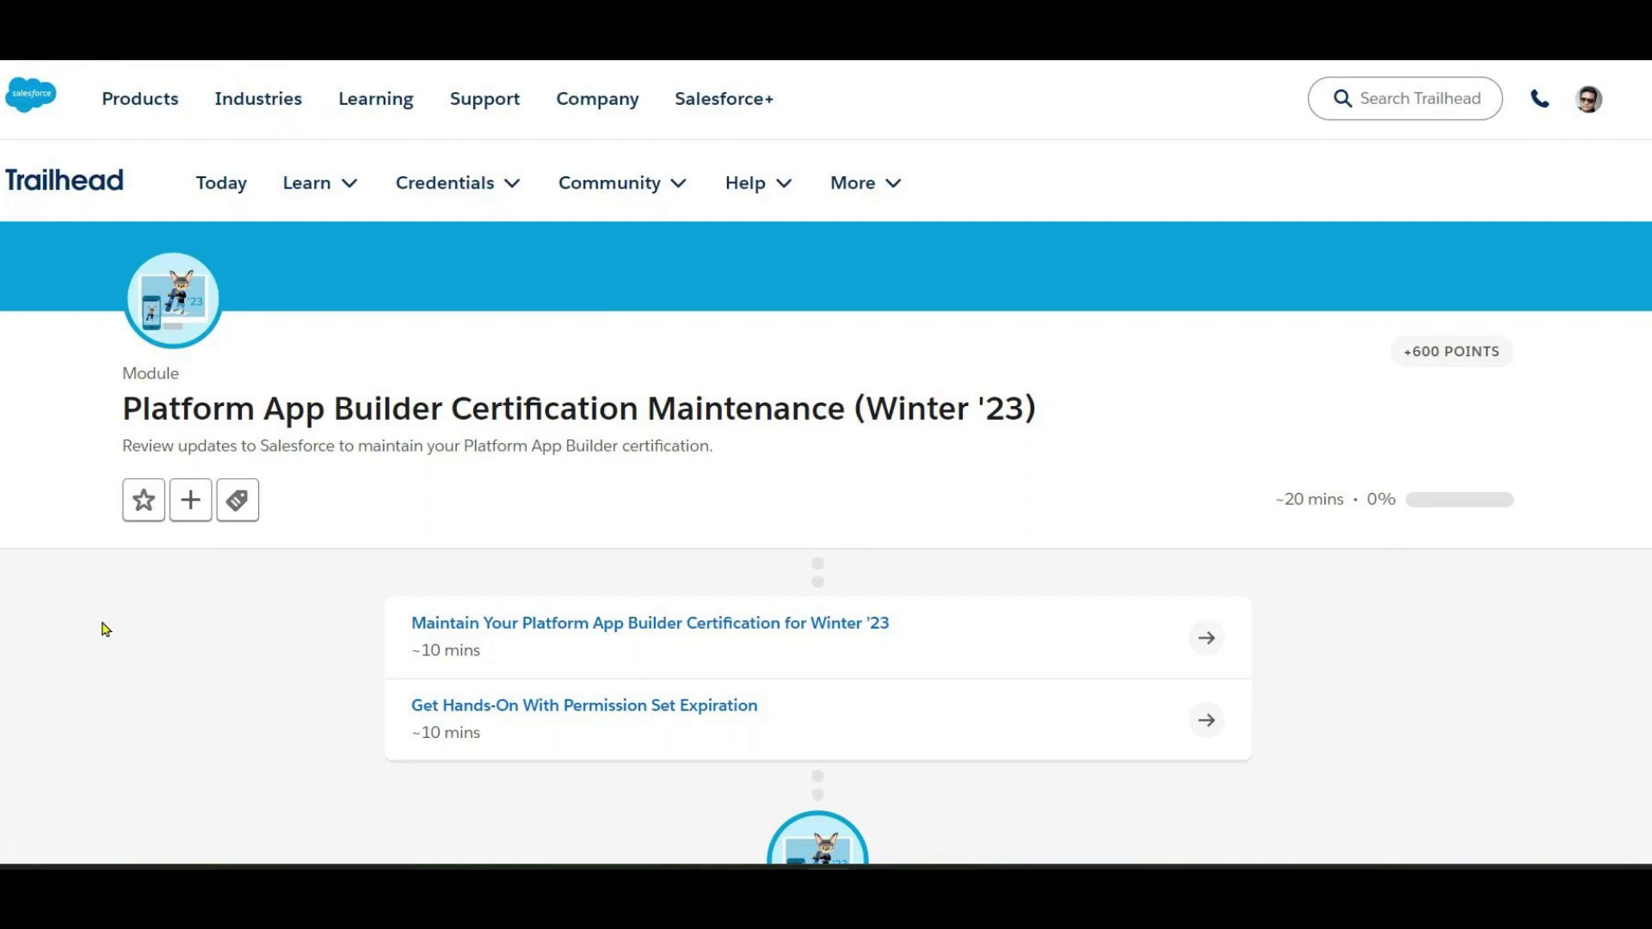
Open the 'Maintain Your Platform App Builder Certification for Winter '23' unit from the module page.
left_click(220, 643)
left_click(802, 625)
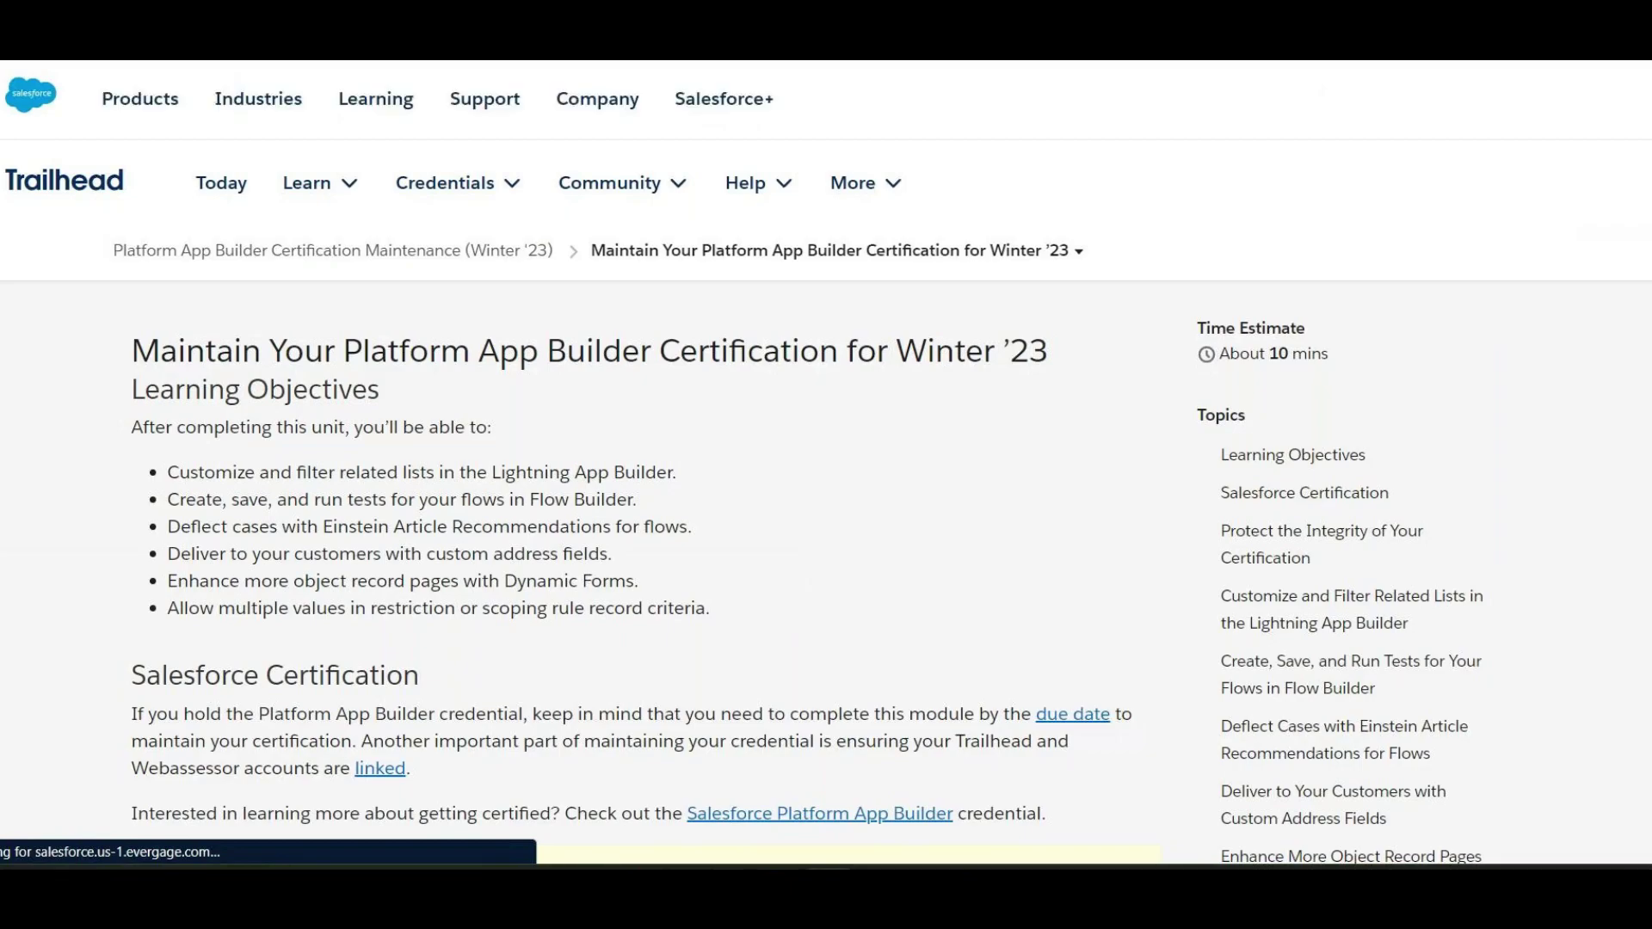
Scroll down to the quiz and choose option C, 'Dynamic Related List - Single', for question 1.
scroll(641, 516, "down", 10)
scroll(645, 532, "down", 10)
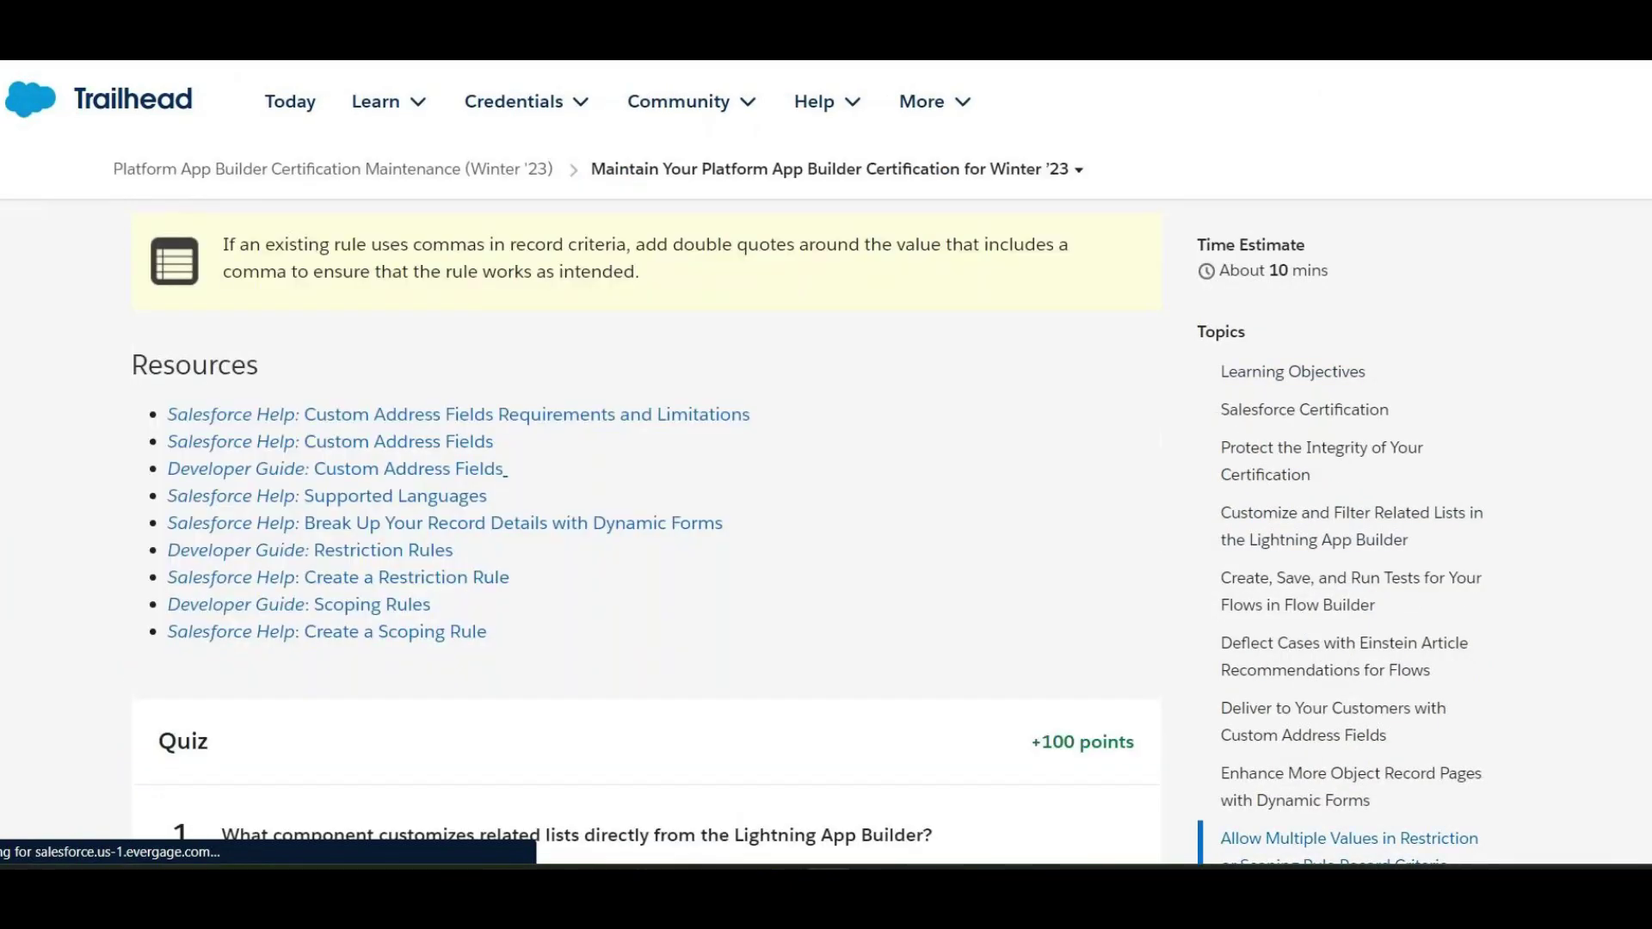
scroll(645, 516, "down", 5)
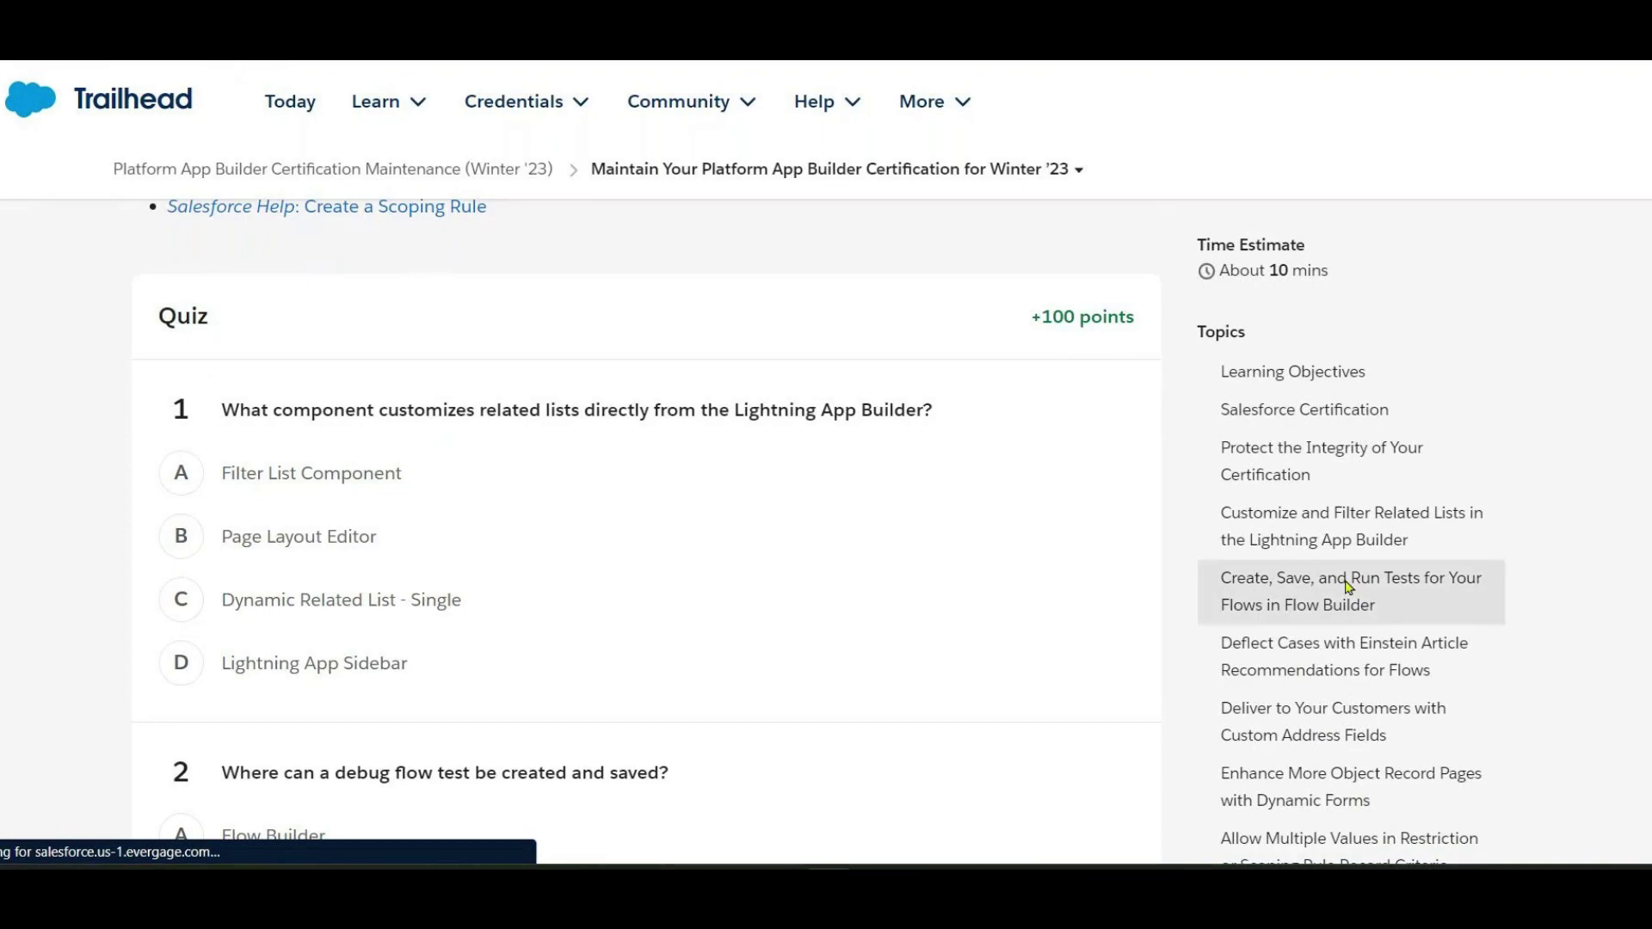
left_click(453, 605)
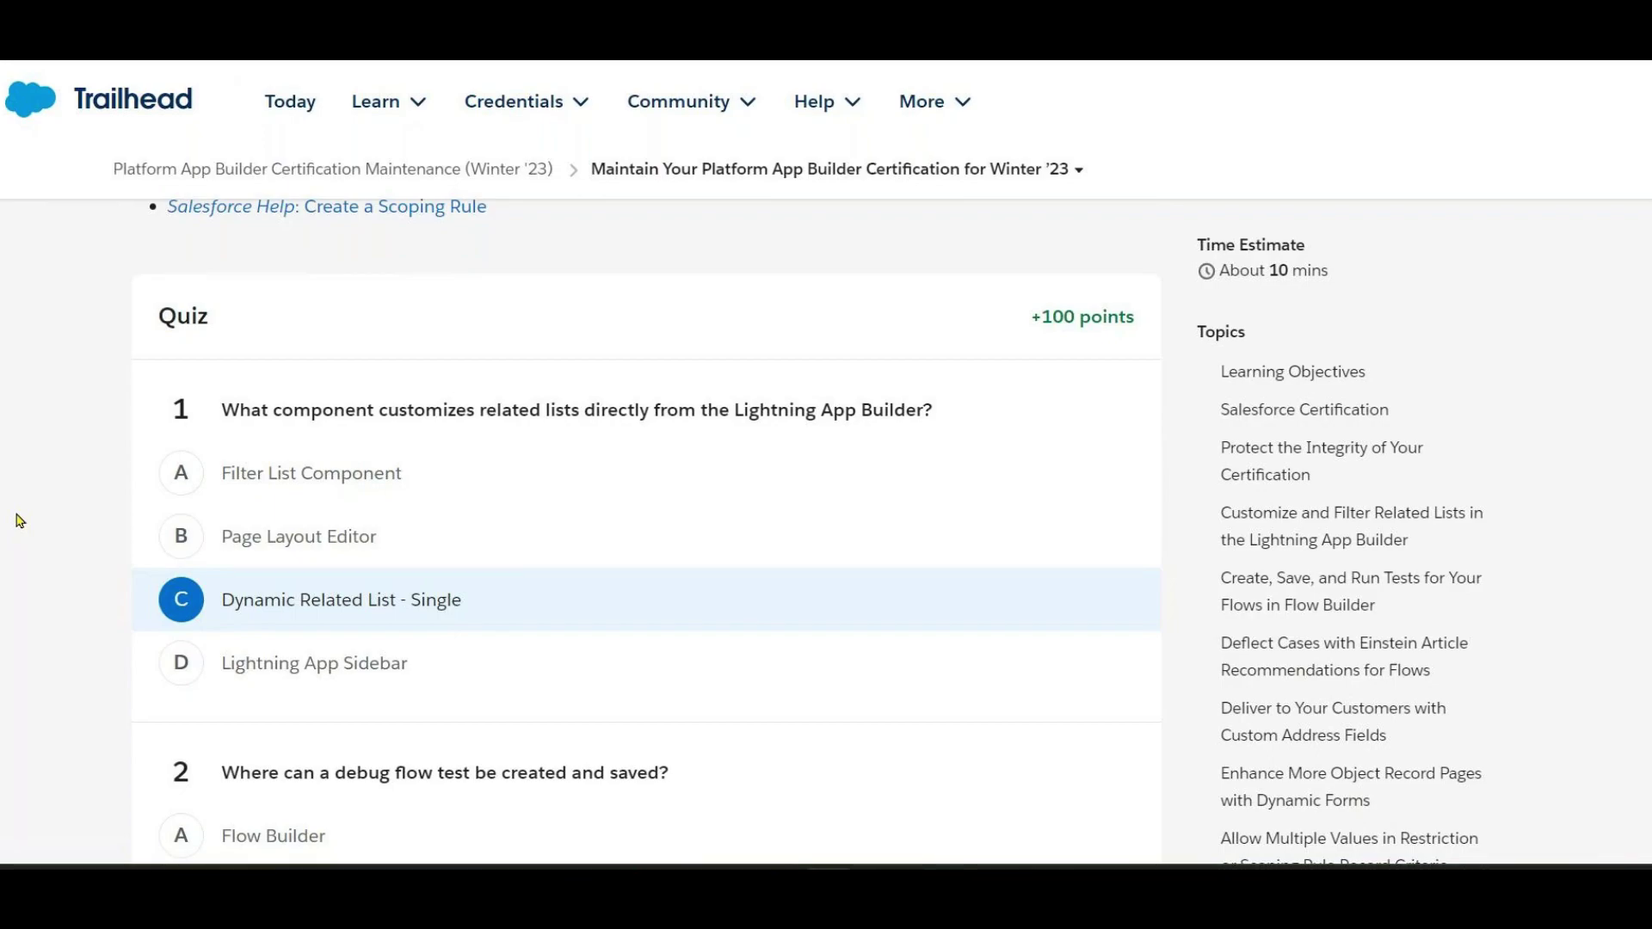
scroll(19, 521, "down", 3)
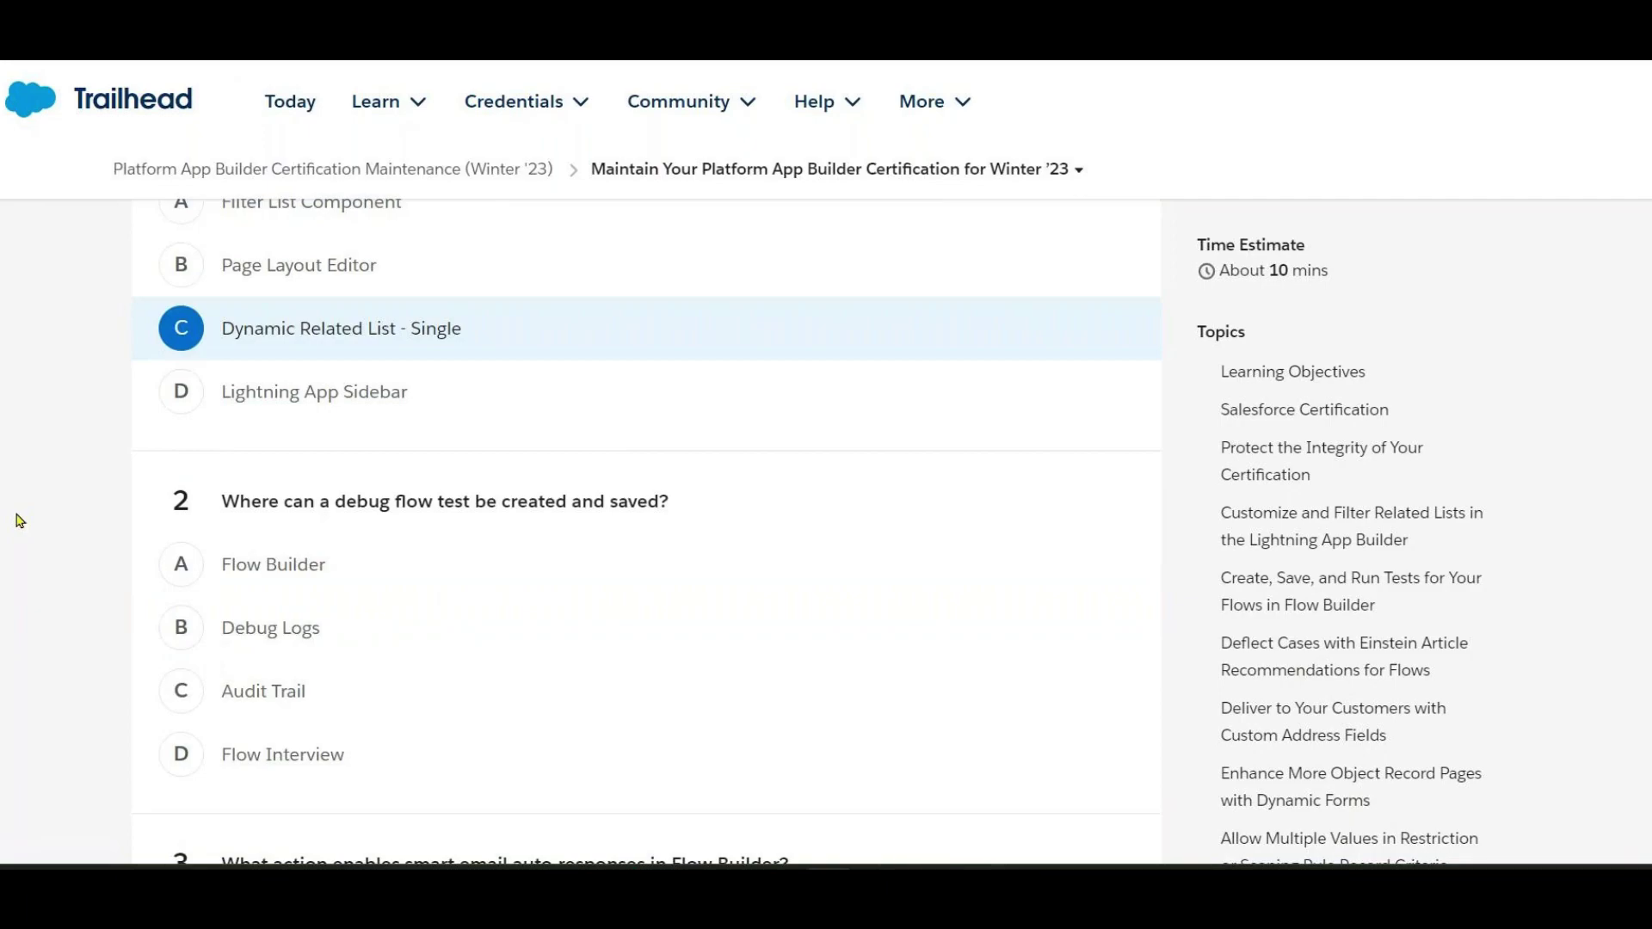
scroll(19, 521, "down", 1)
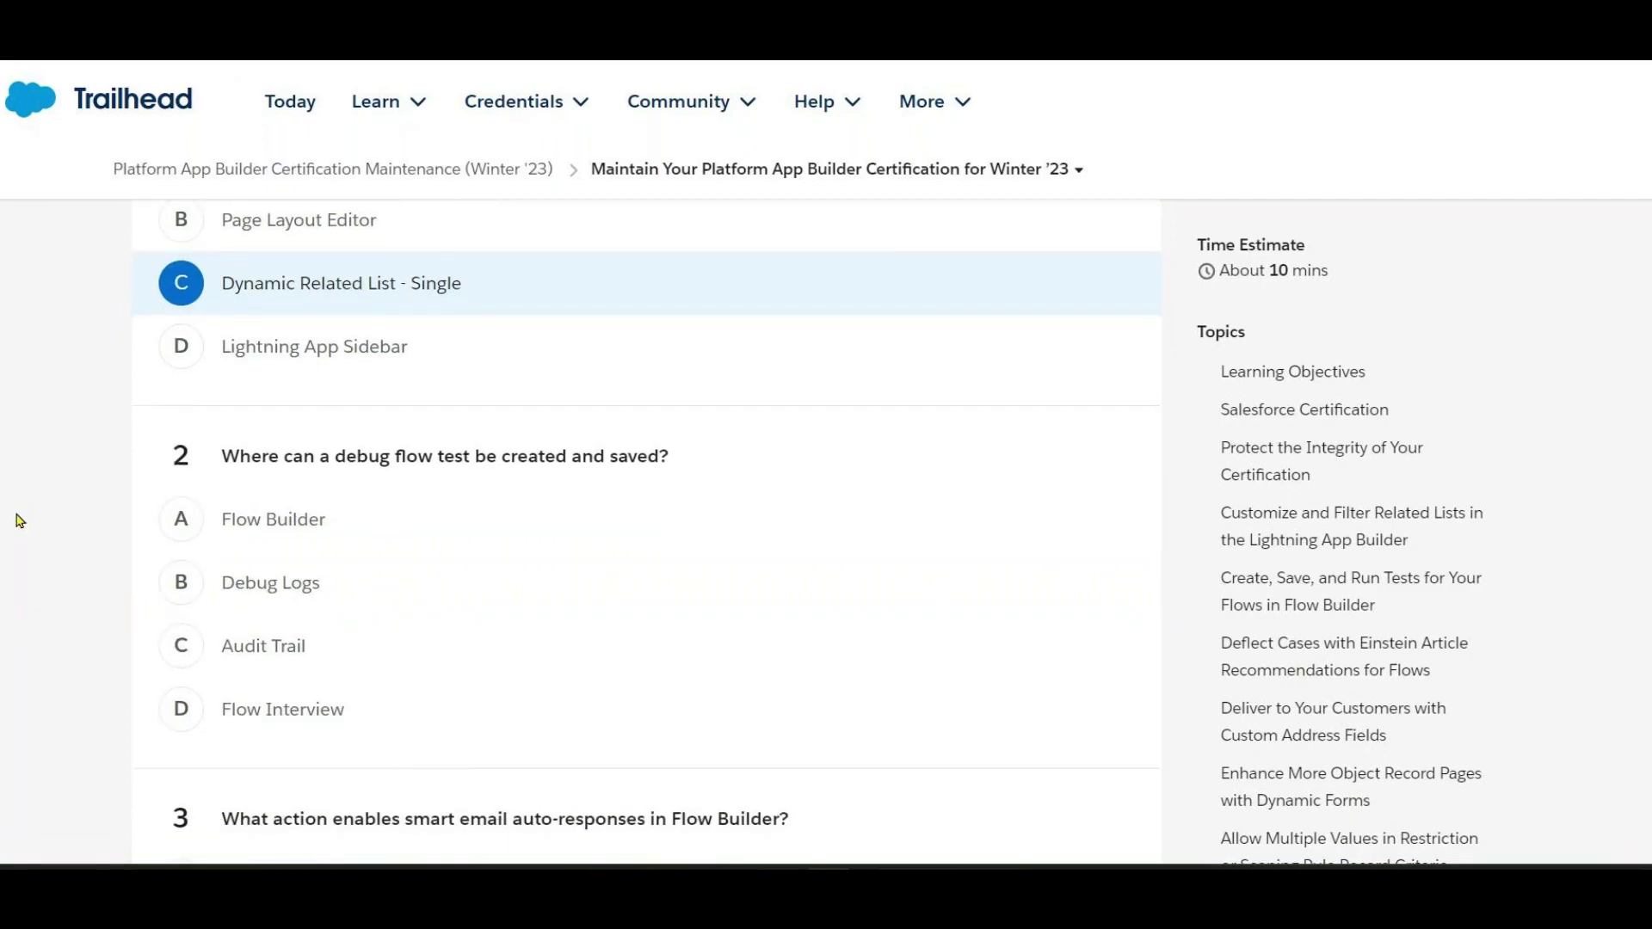
Choose 'Flow Builder' for question 2 and 'Create Article Recommendations' for question 3.
left_click(172, 538)
scroll(35, 546, "down", 5)
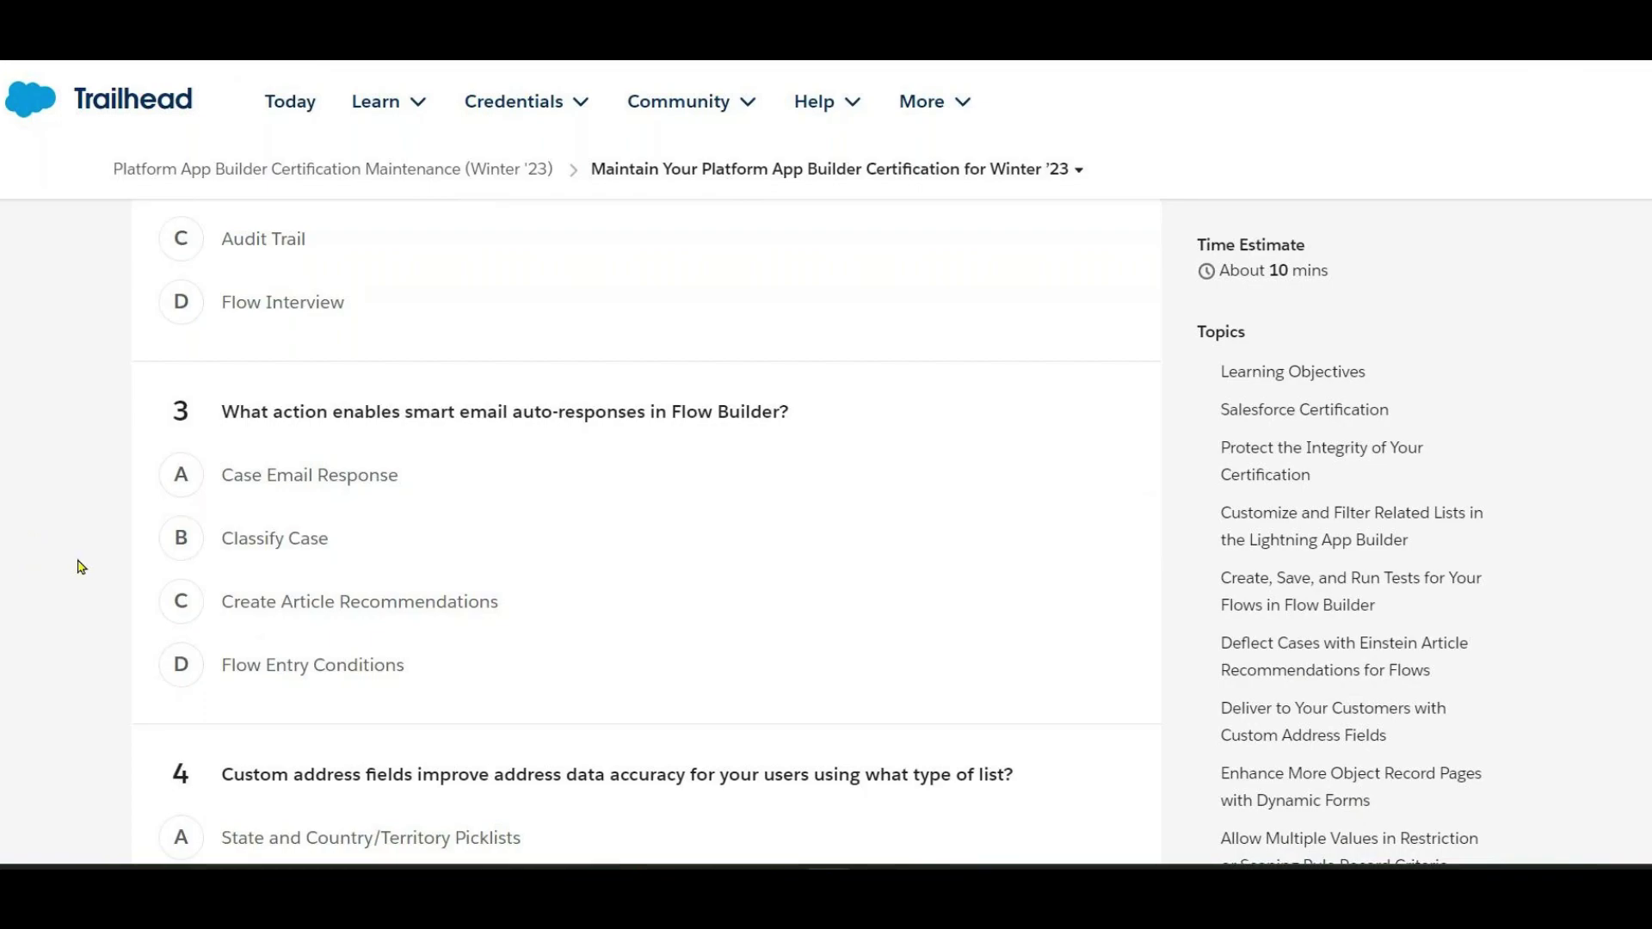
left_click(194, 610)
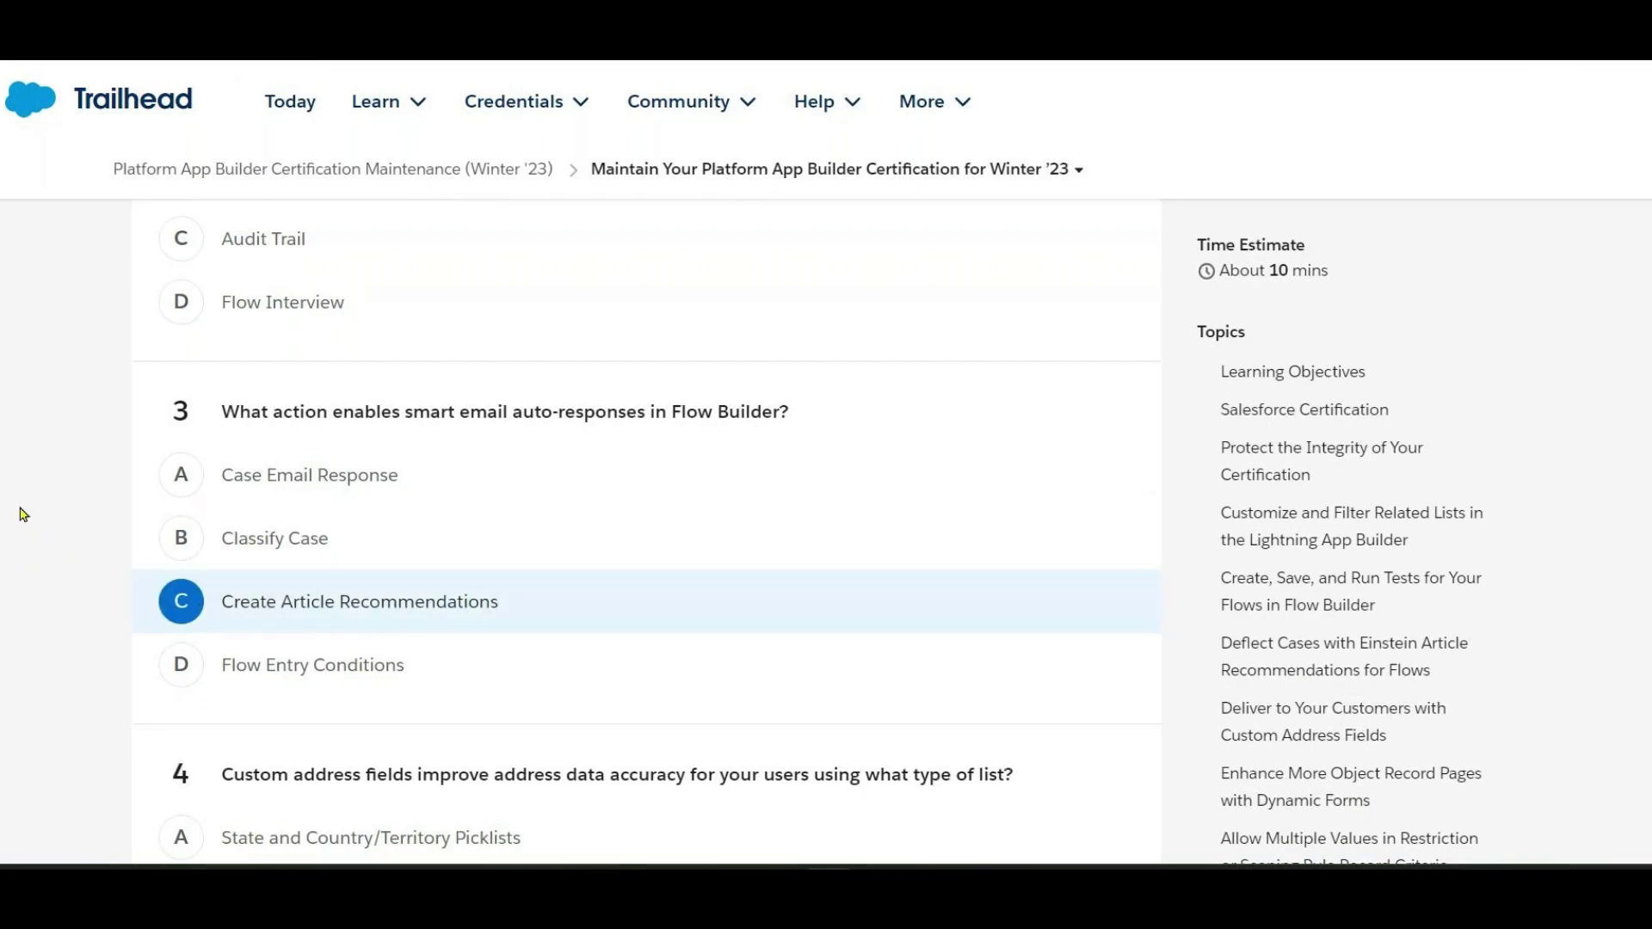
scroll(24, 514, "down", 1)
scroll(24, 515, "down", 5)
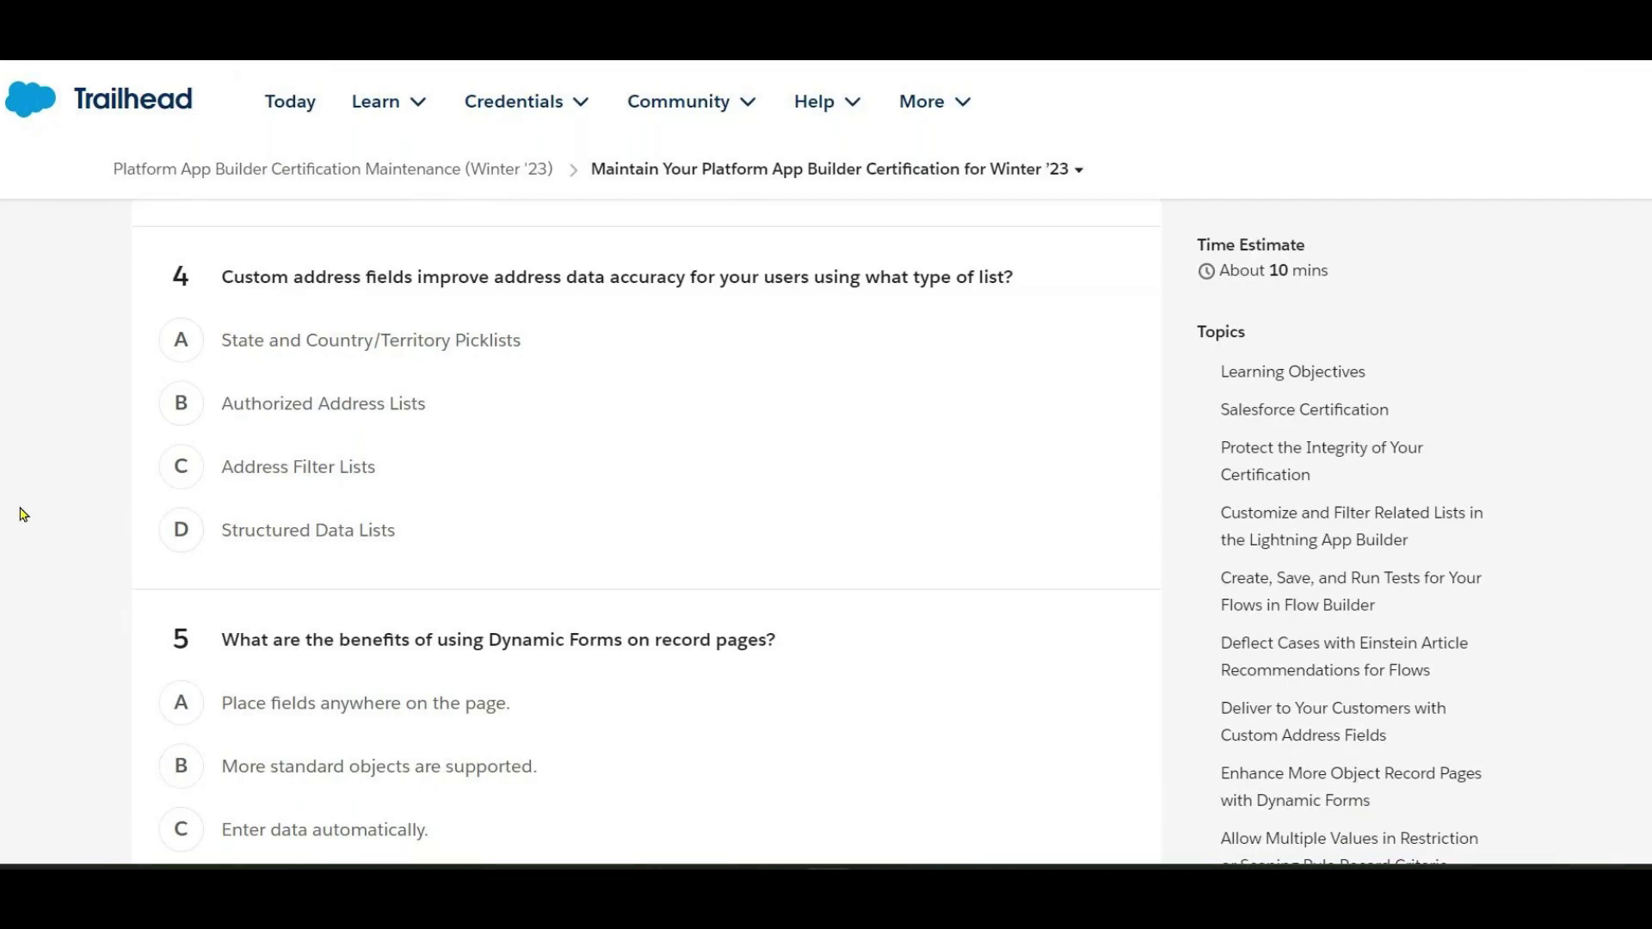
scroll(23, 514, "down", 5)
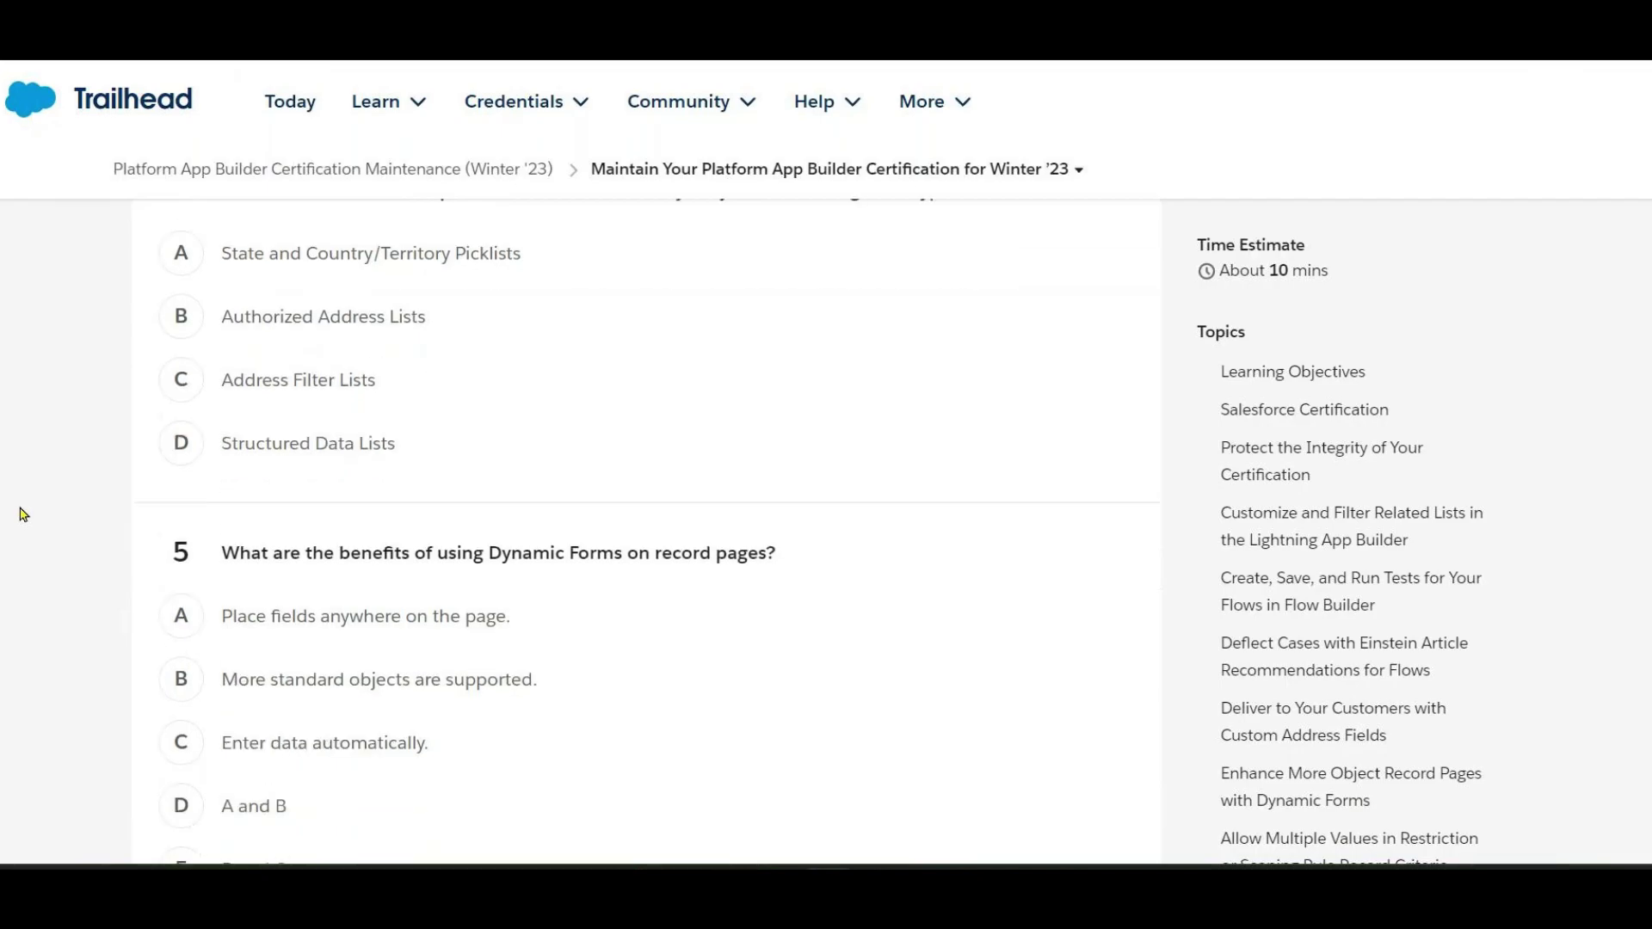
scroll(23, 515, "up", 5)
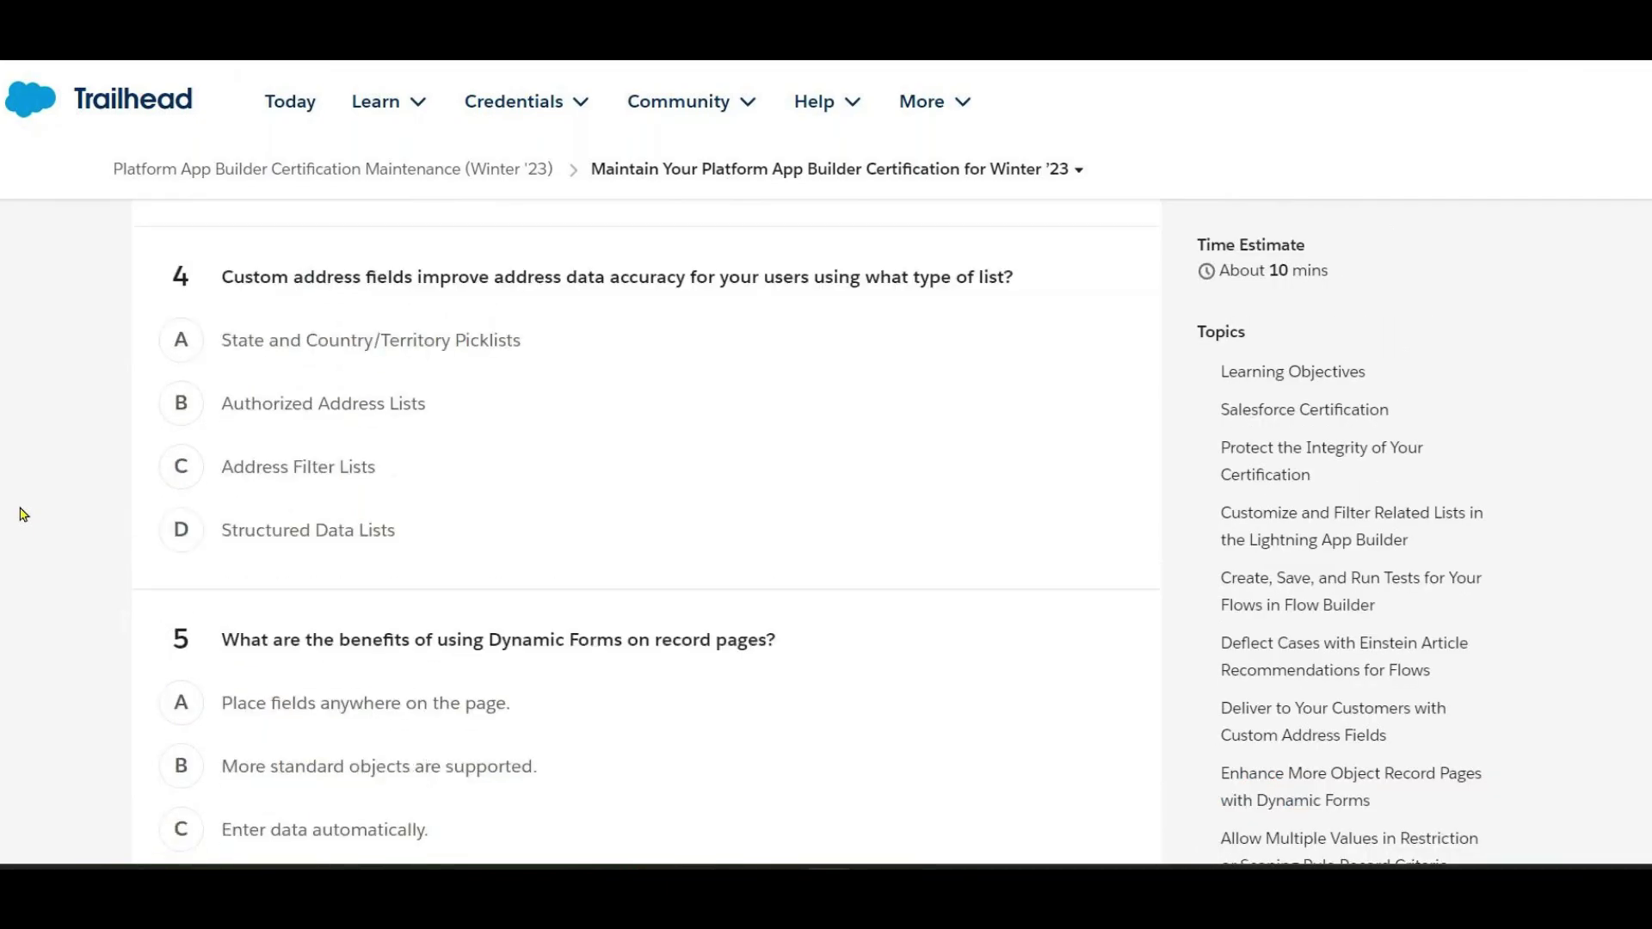
Choose 'State and Country/Territory Picklists' for question 4 and 'A and B' for question 5.
left_click(171, 353)
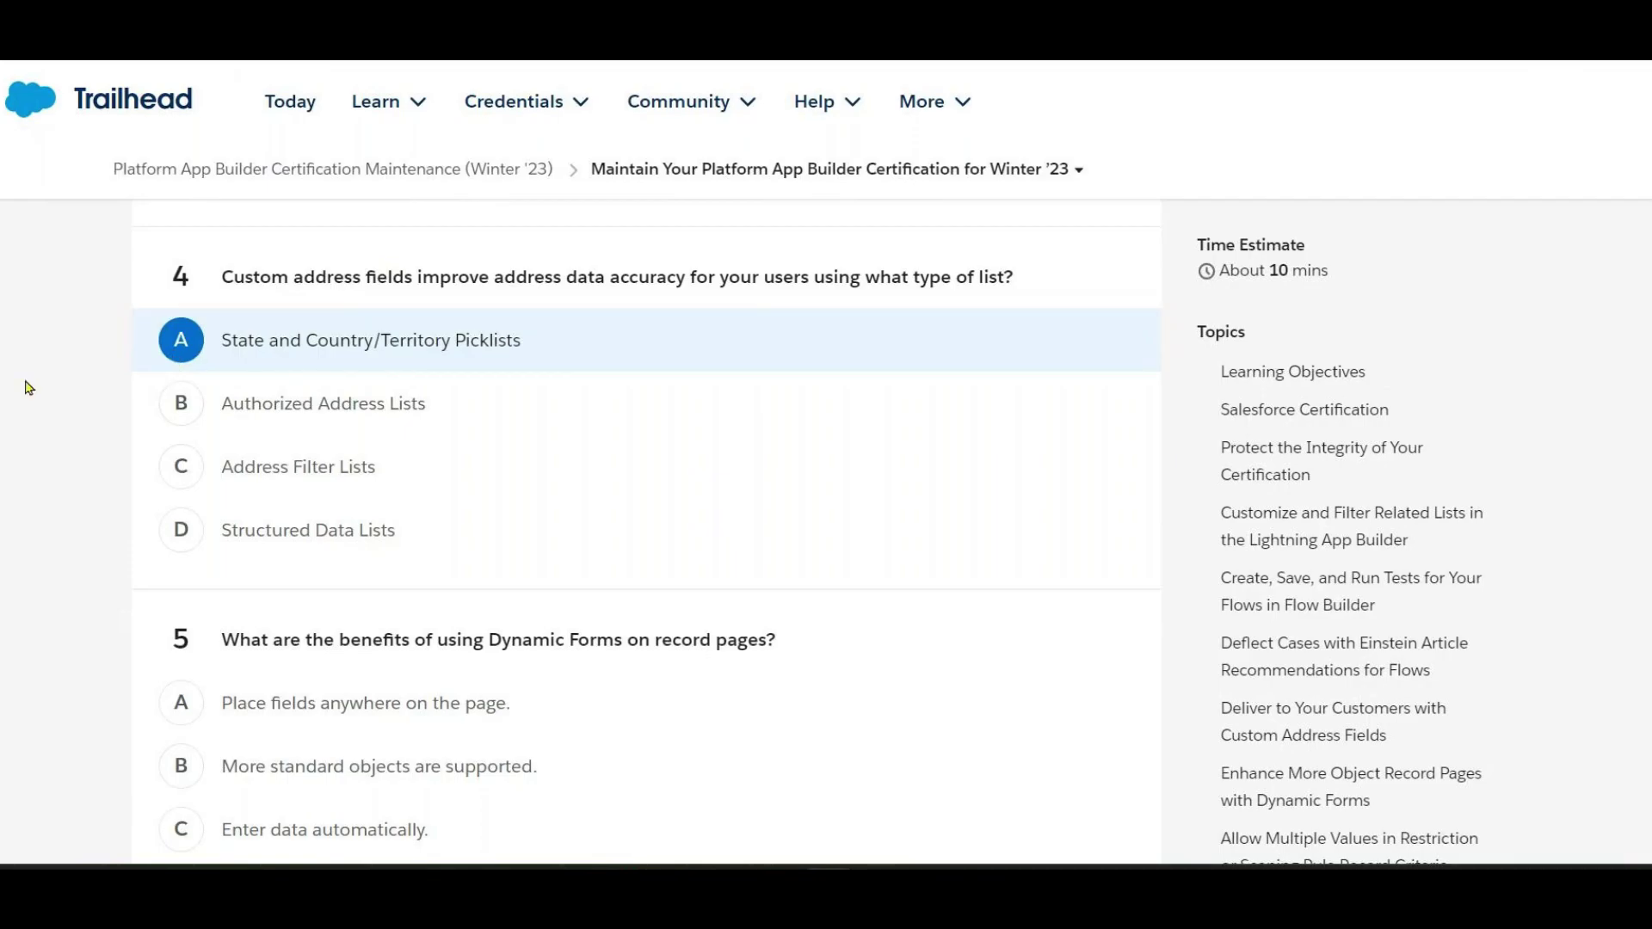
scroll(26, 387, "down", 1)
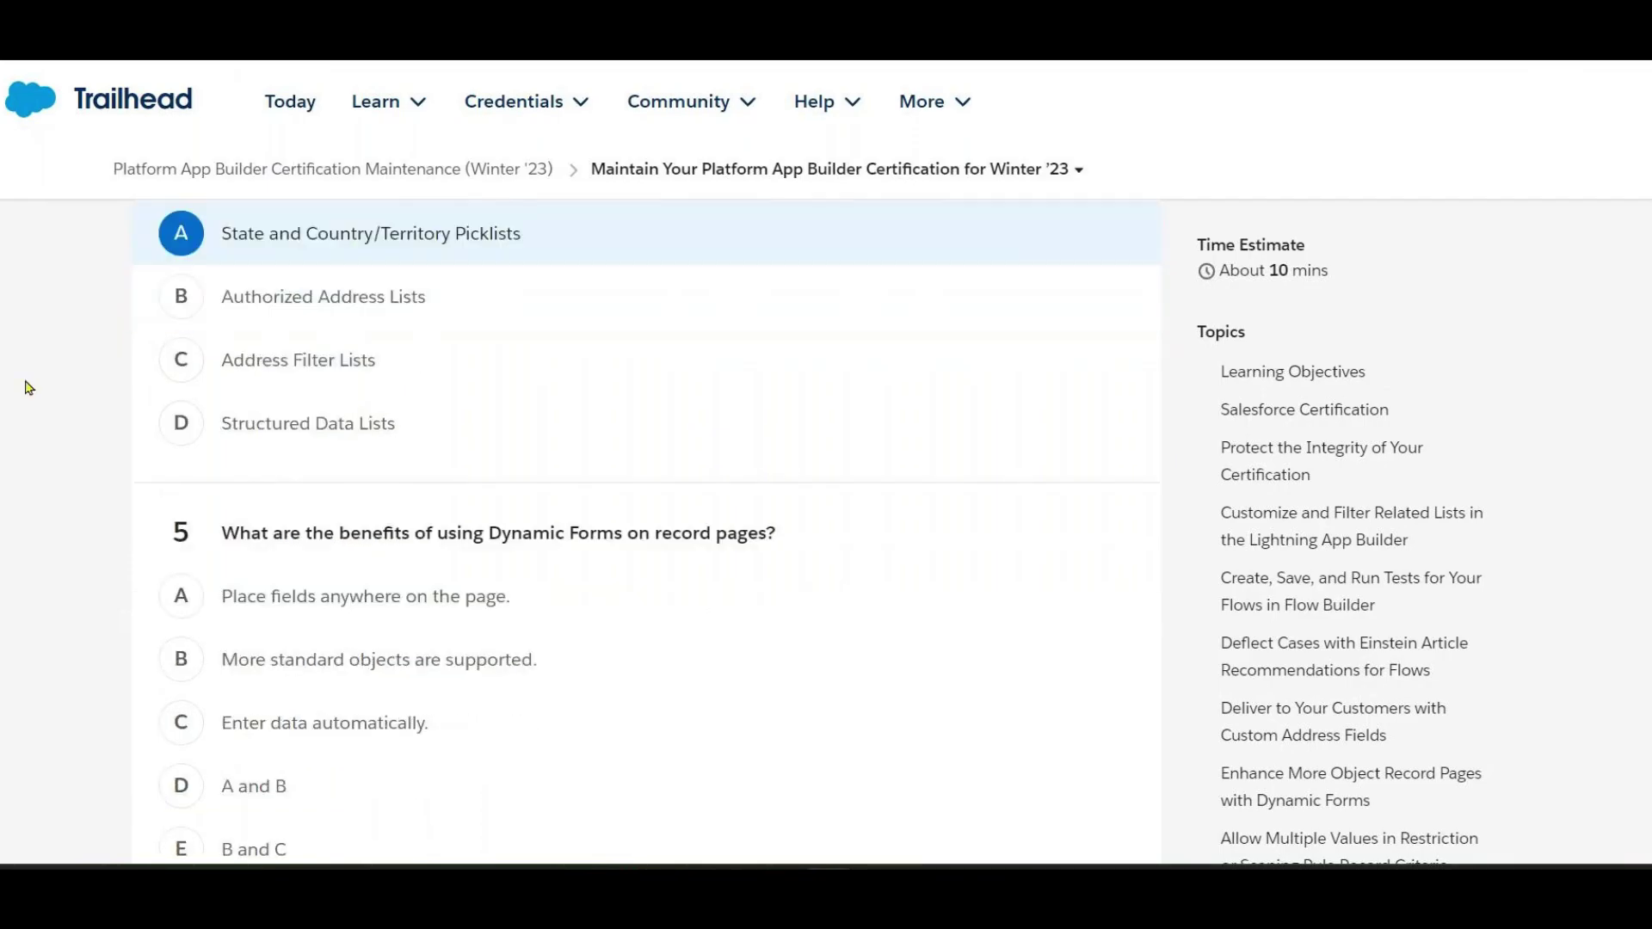
scroll(28, 388, "down", 2)
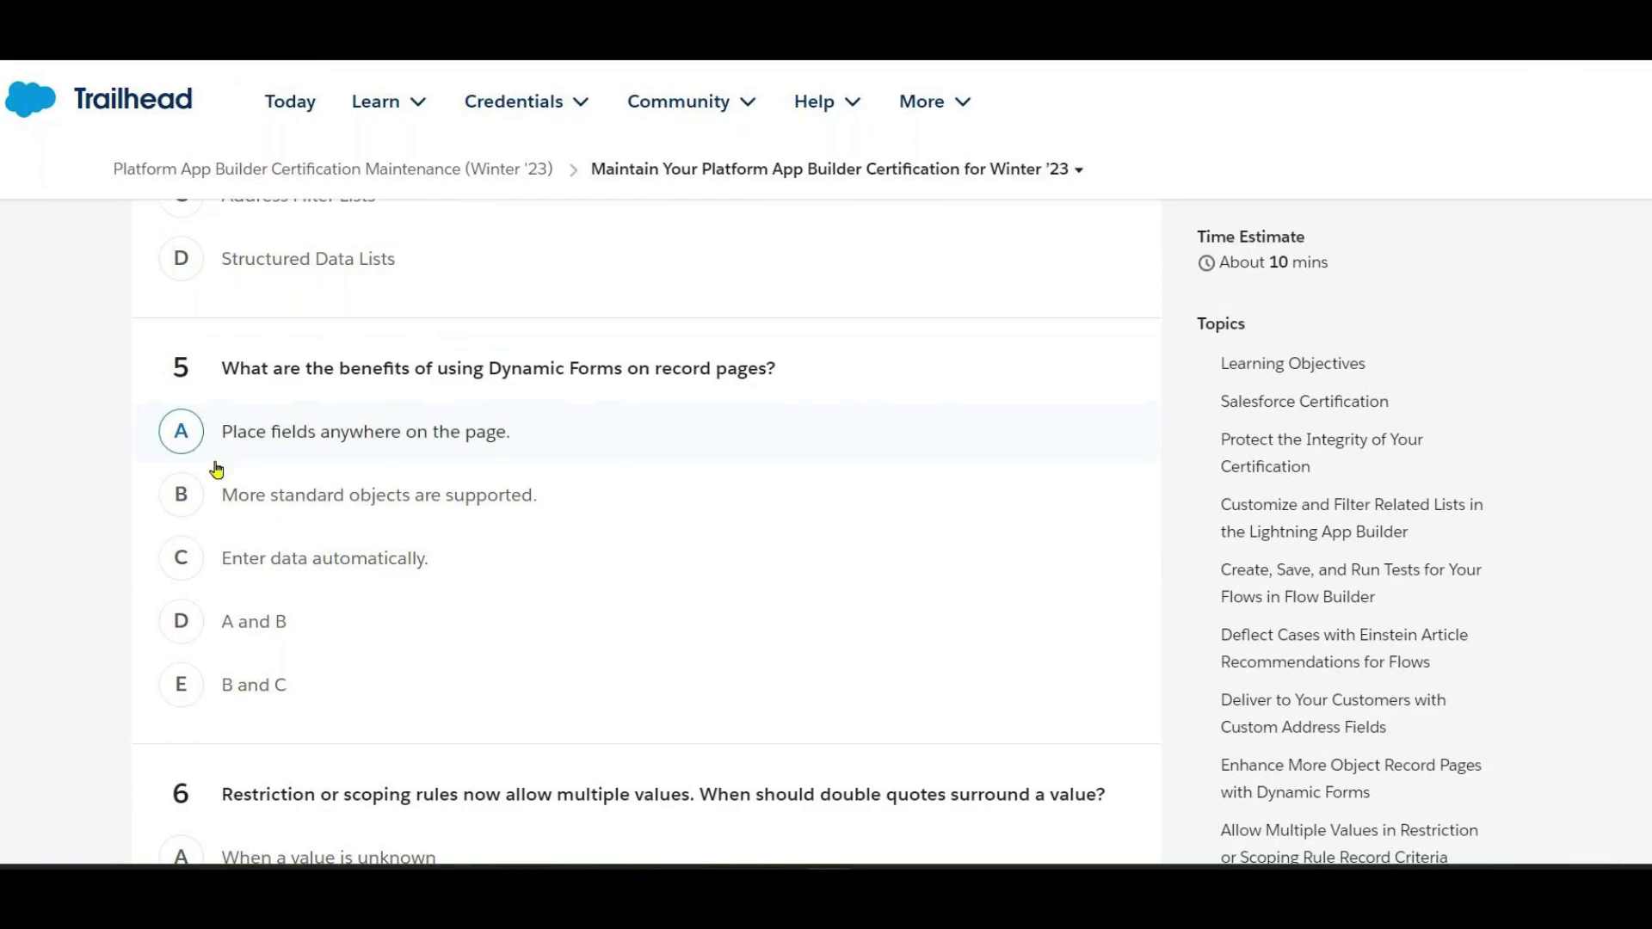
left_click(176, 623)
scroll(54, 561, "down", 5)
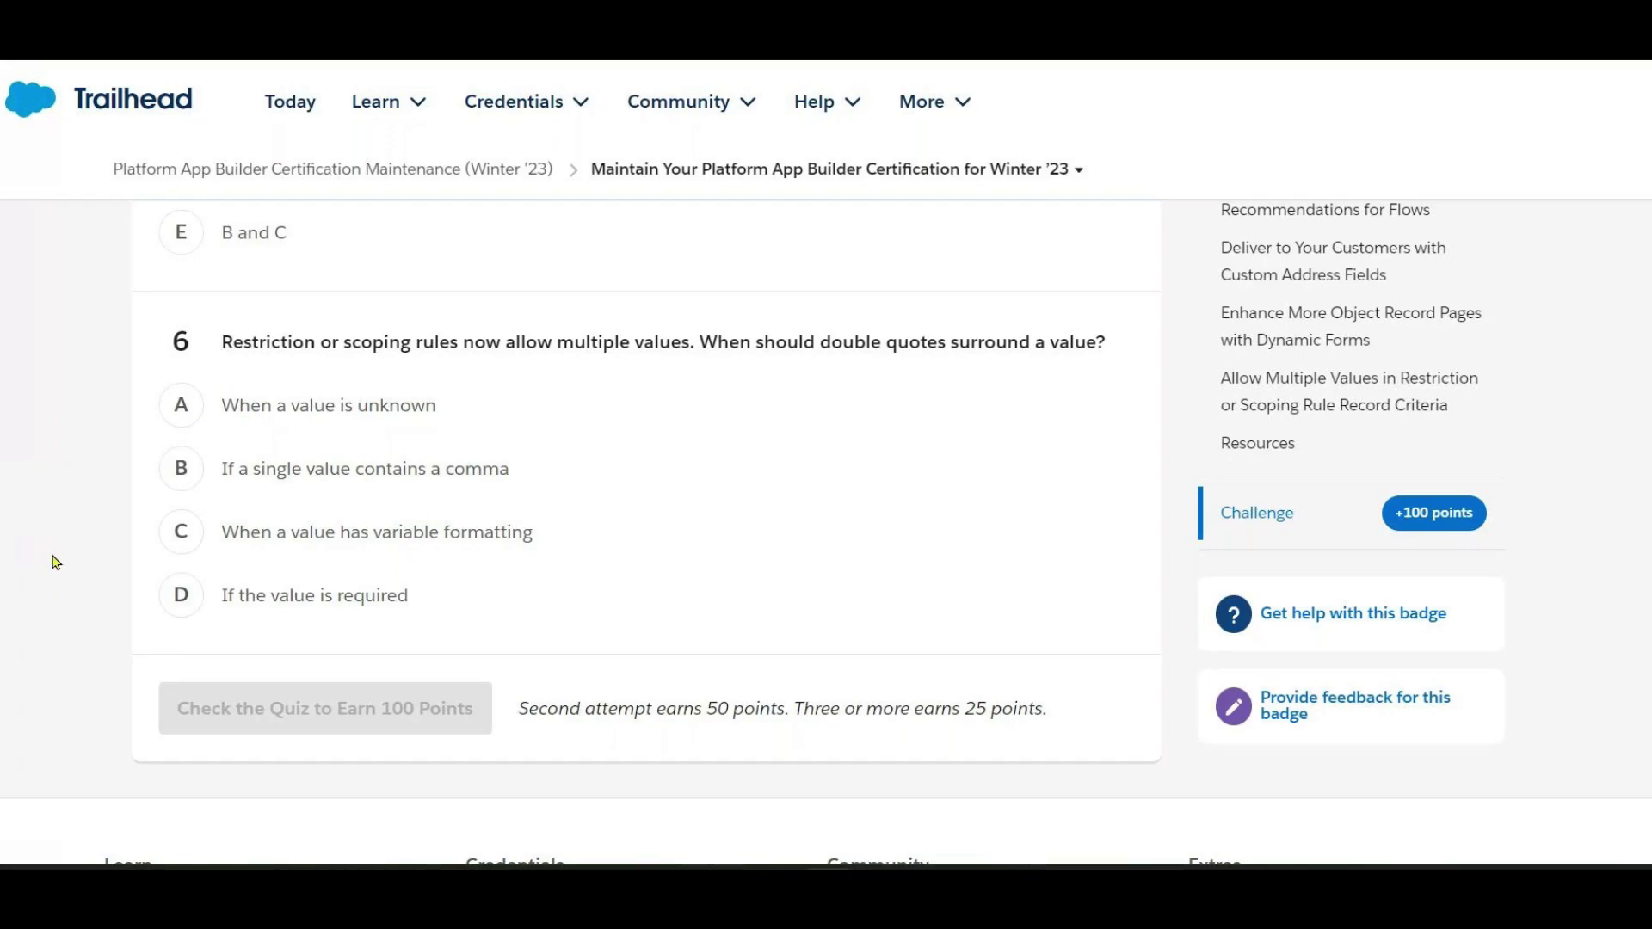
left_click(1308, 380)
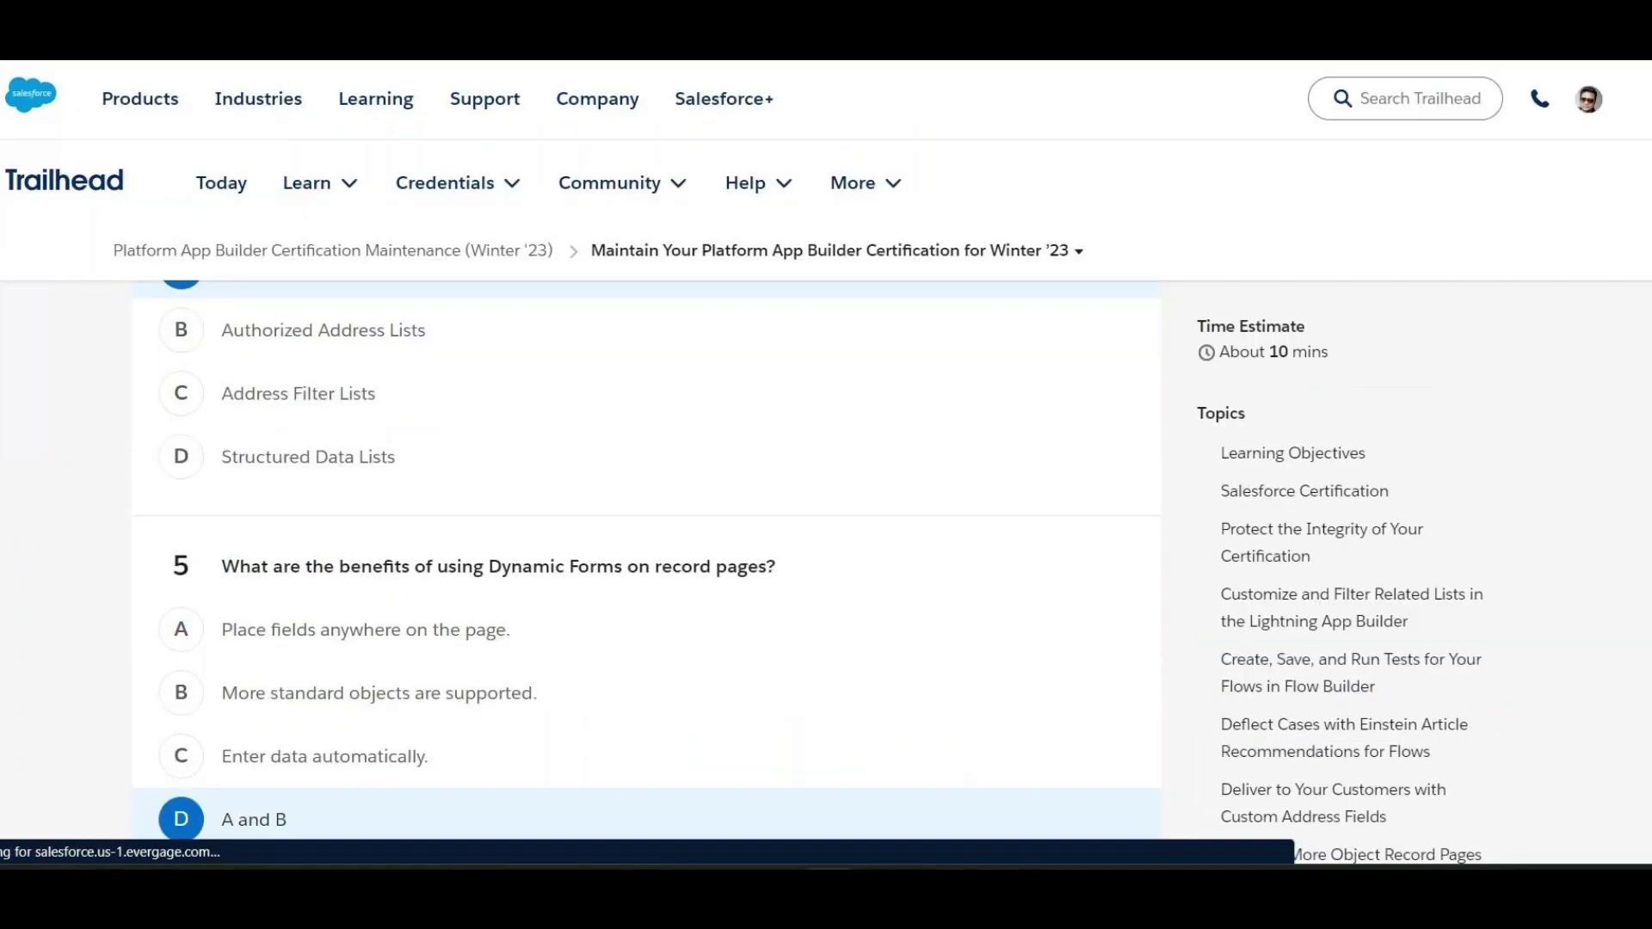
Answer question 6 with 'If a single value contains a comma'.
scroll(643, 559, "up", 1)
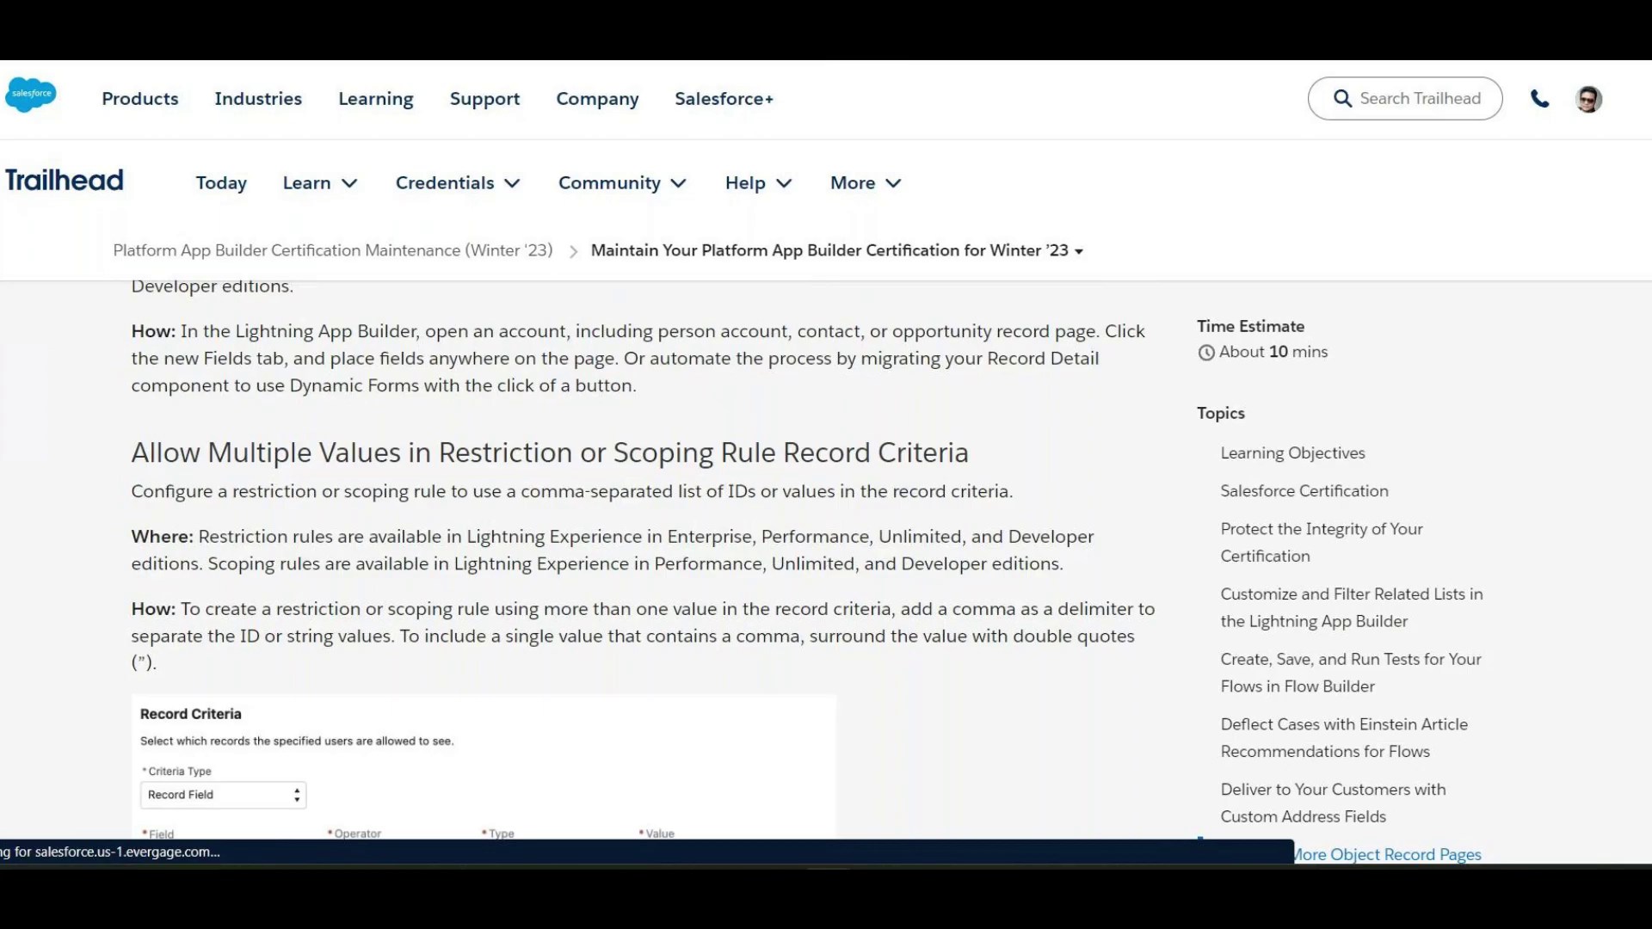
scroll(645, 559, "down", 10)
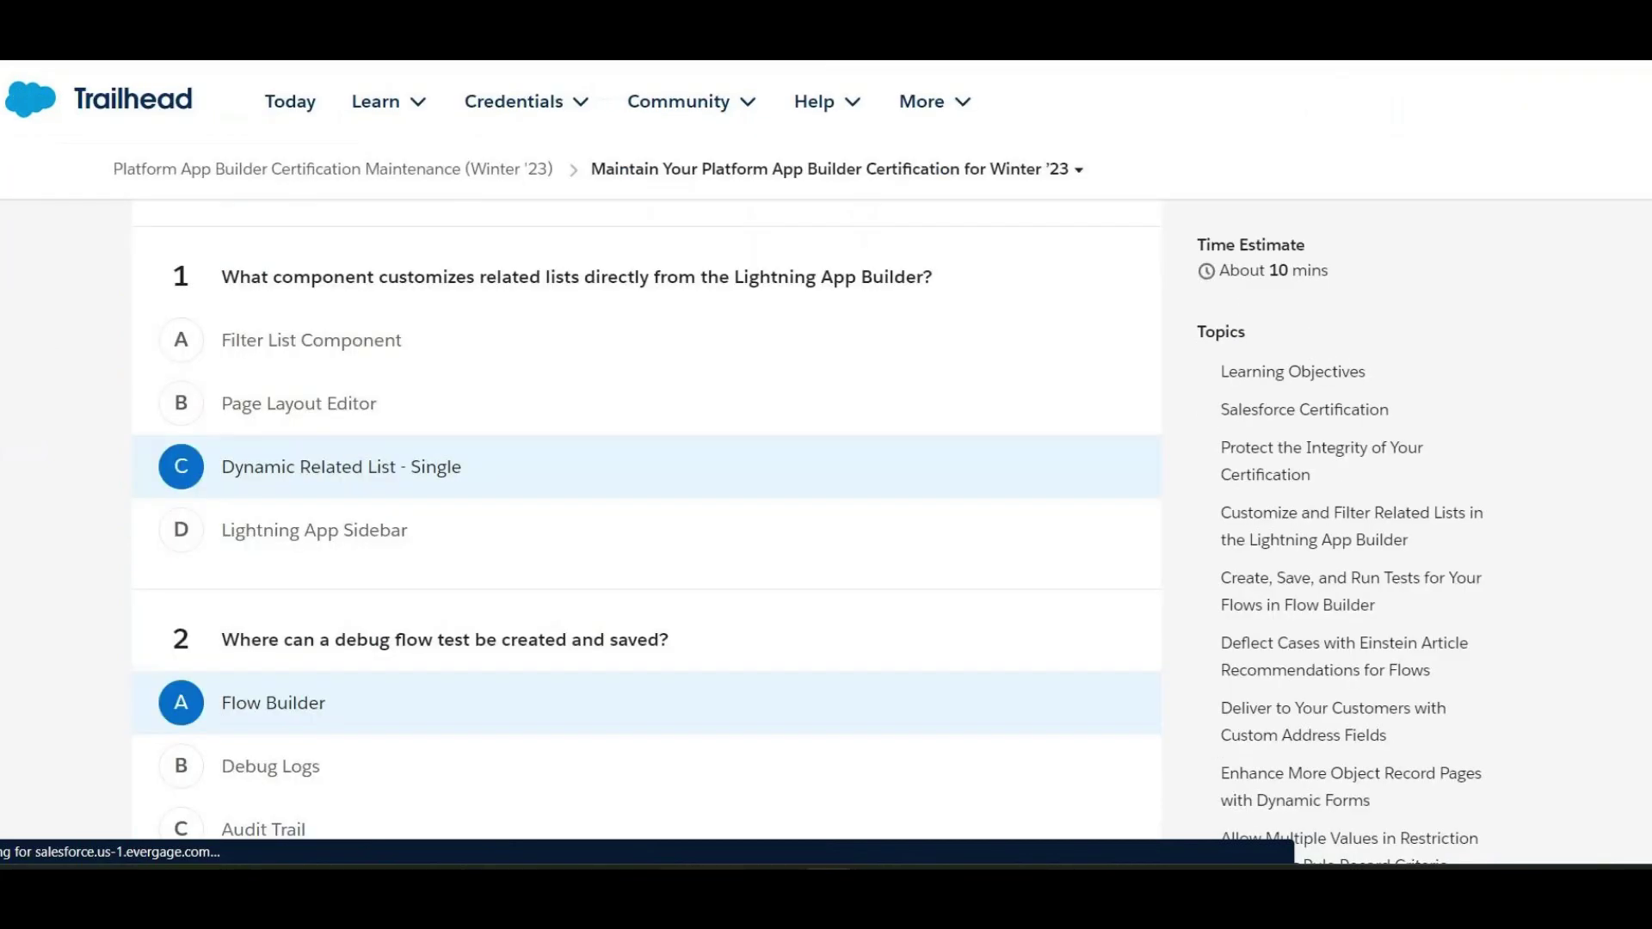
scroll(646, 534, "down", 15)
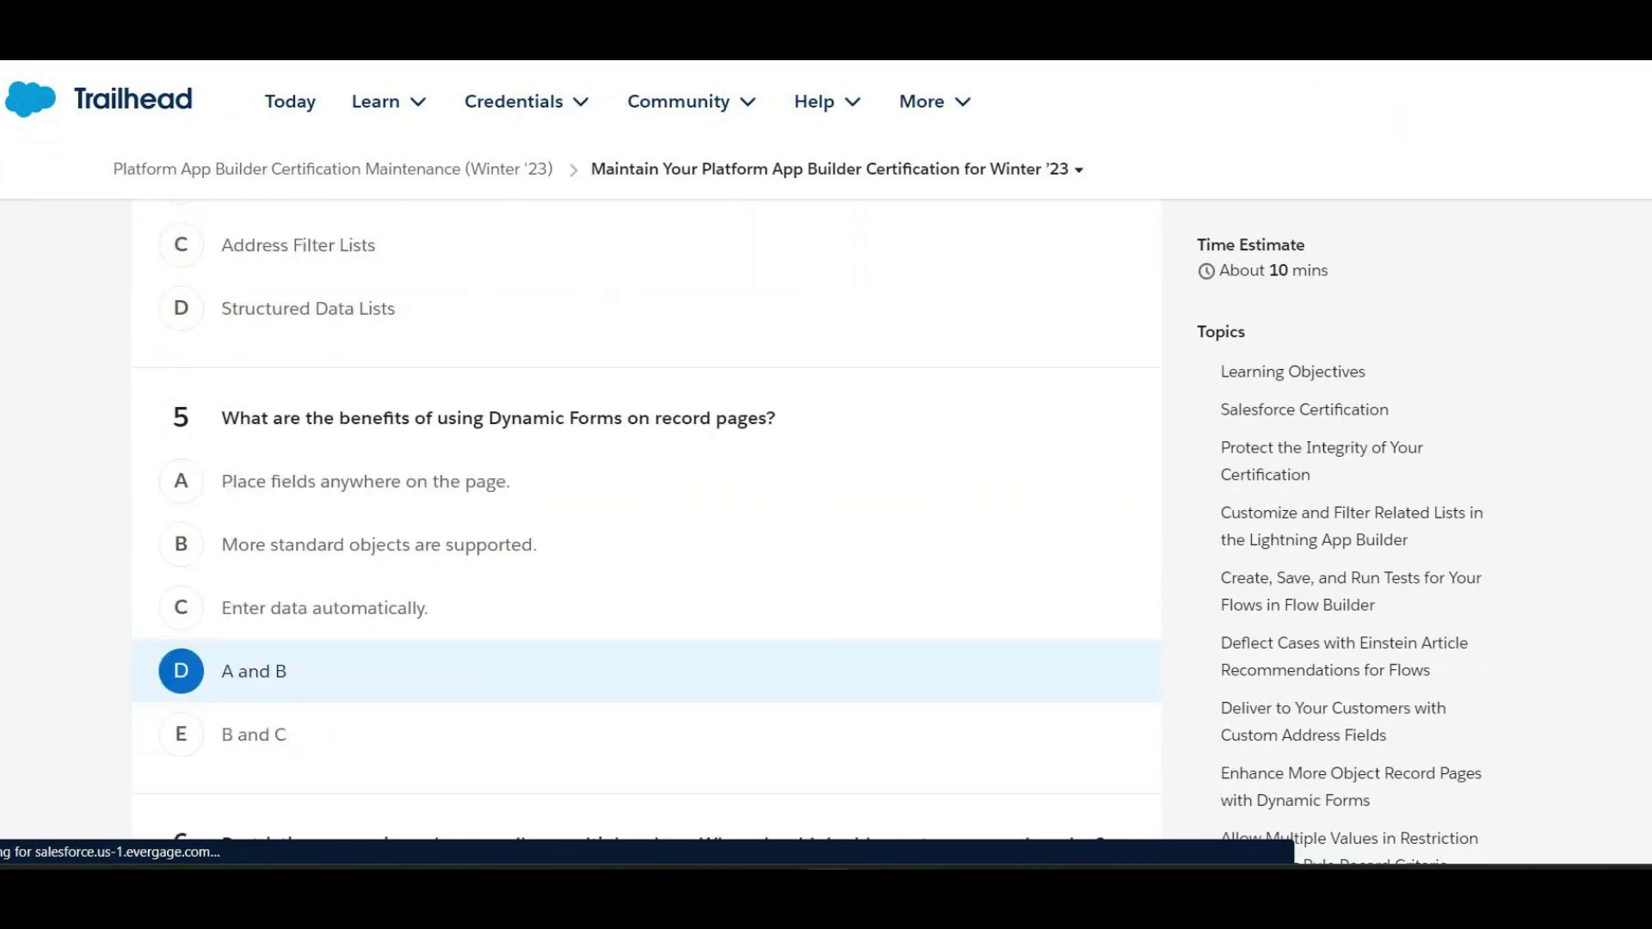
scroll(645, 533, "down", 5)
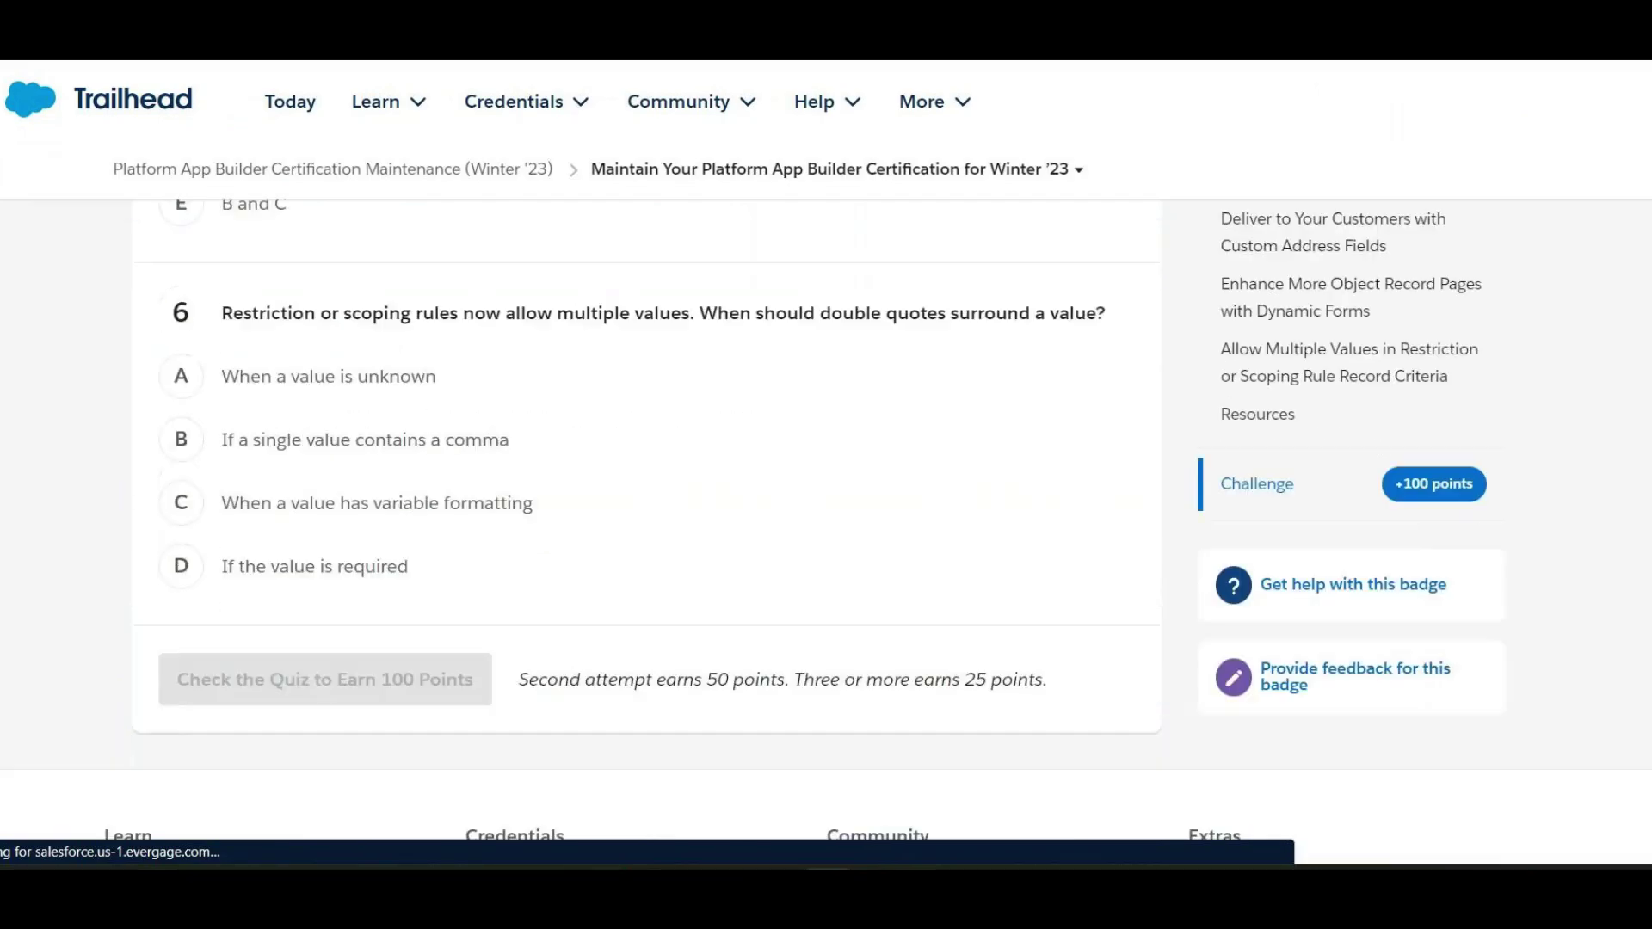
left_click(439, 443)
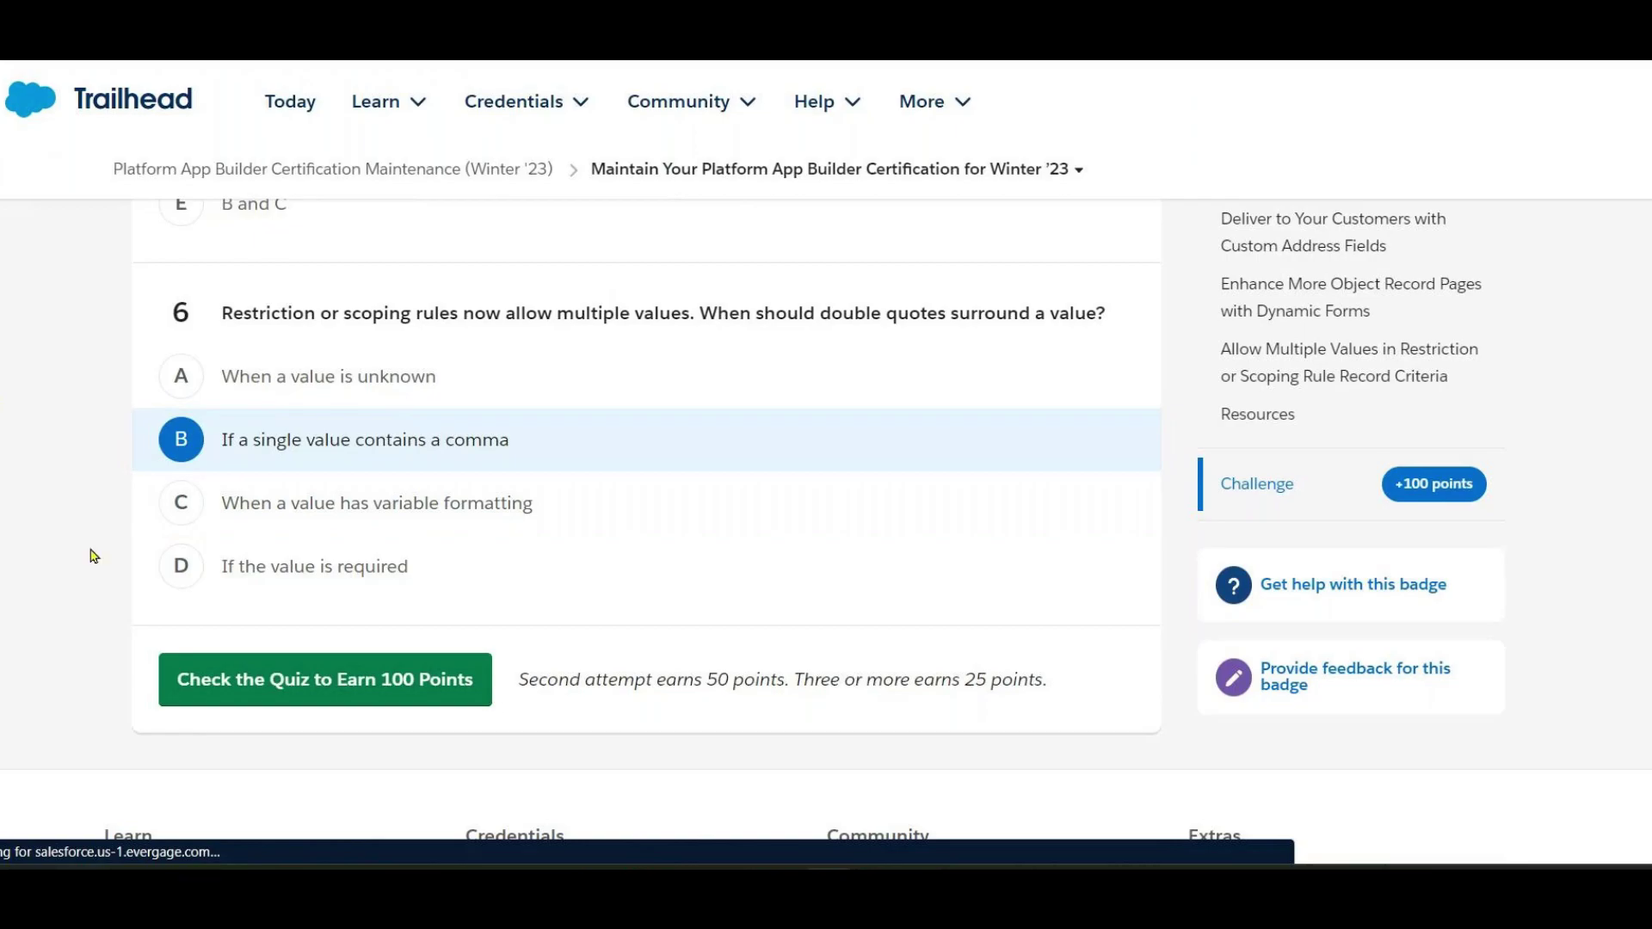
Submit the quiz for 100 points and continue to the permission set expiration unit.
left_click(227, 680)
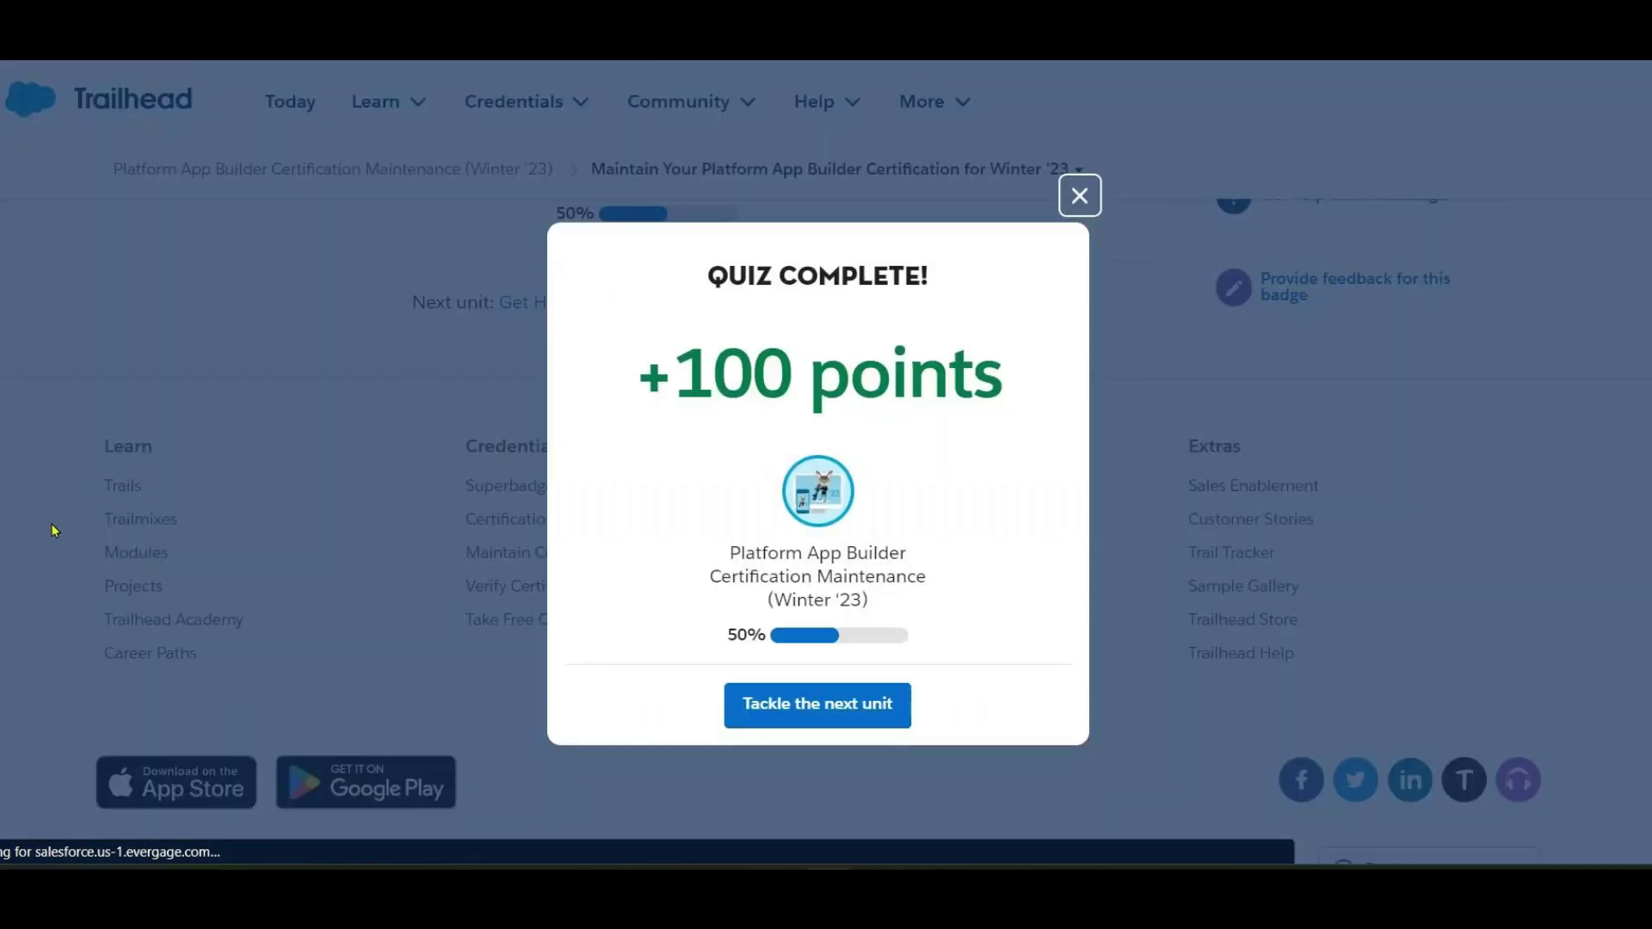
left_click(870, 559)
left_click(786, 704)
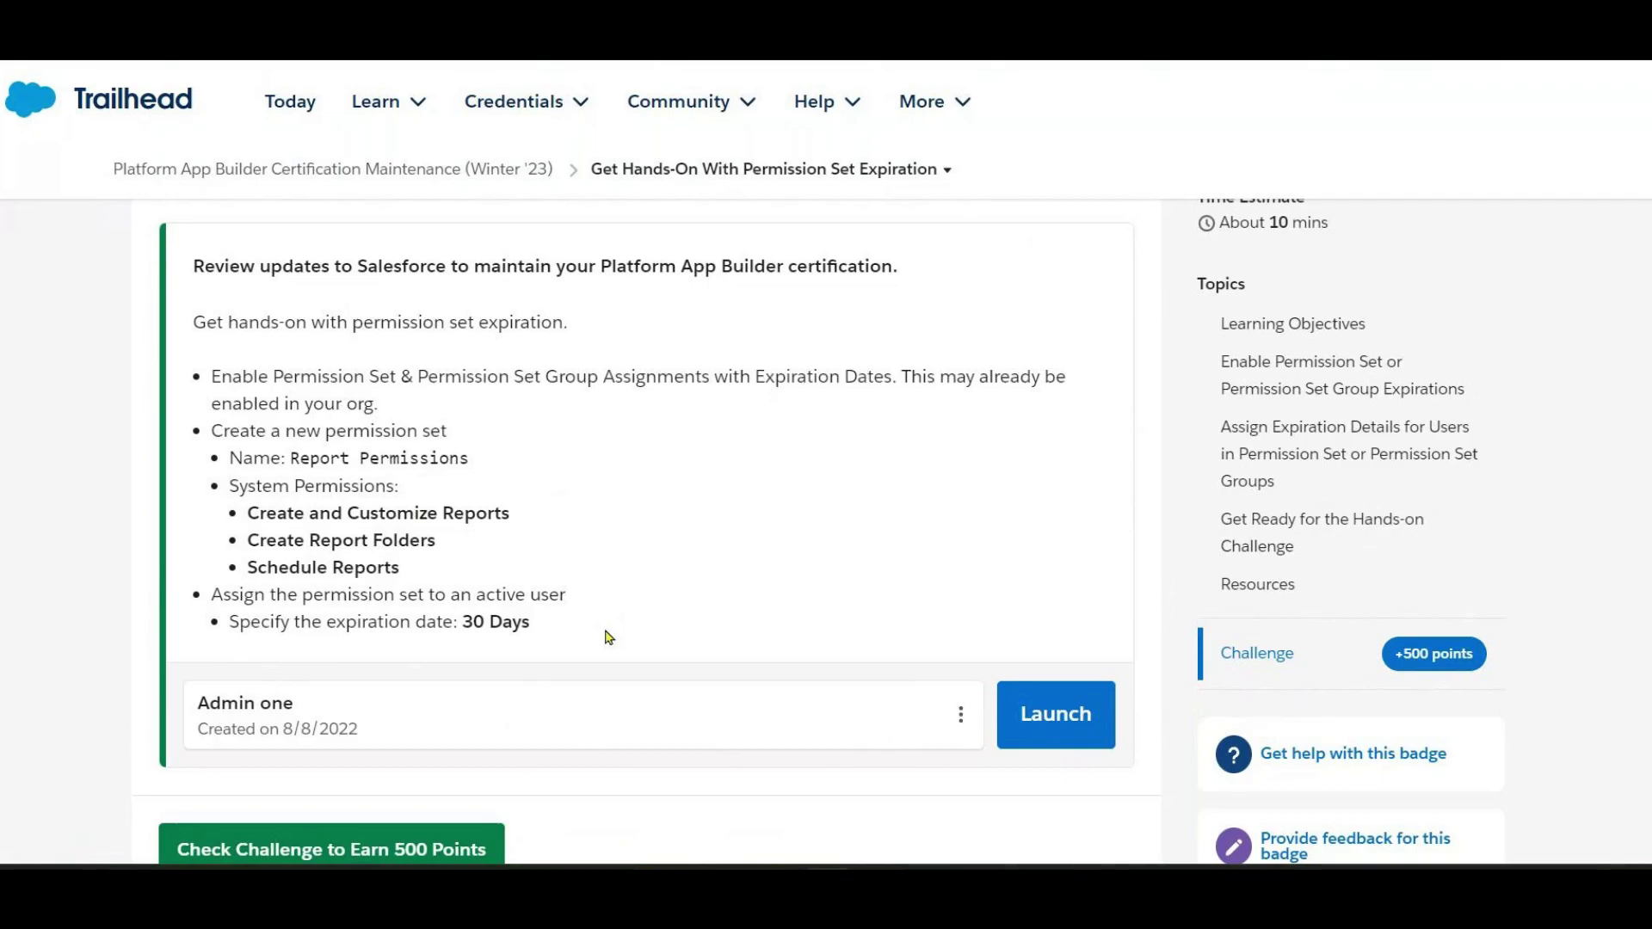
Launch the Trailhead Playground org and go to its Setup Home page.
left_click(1054, 714)
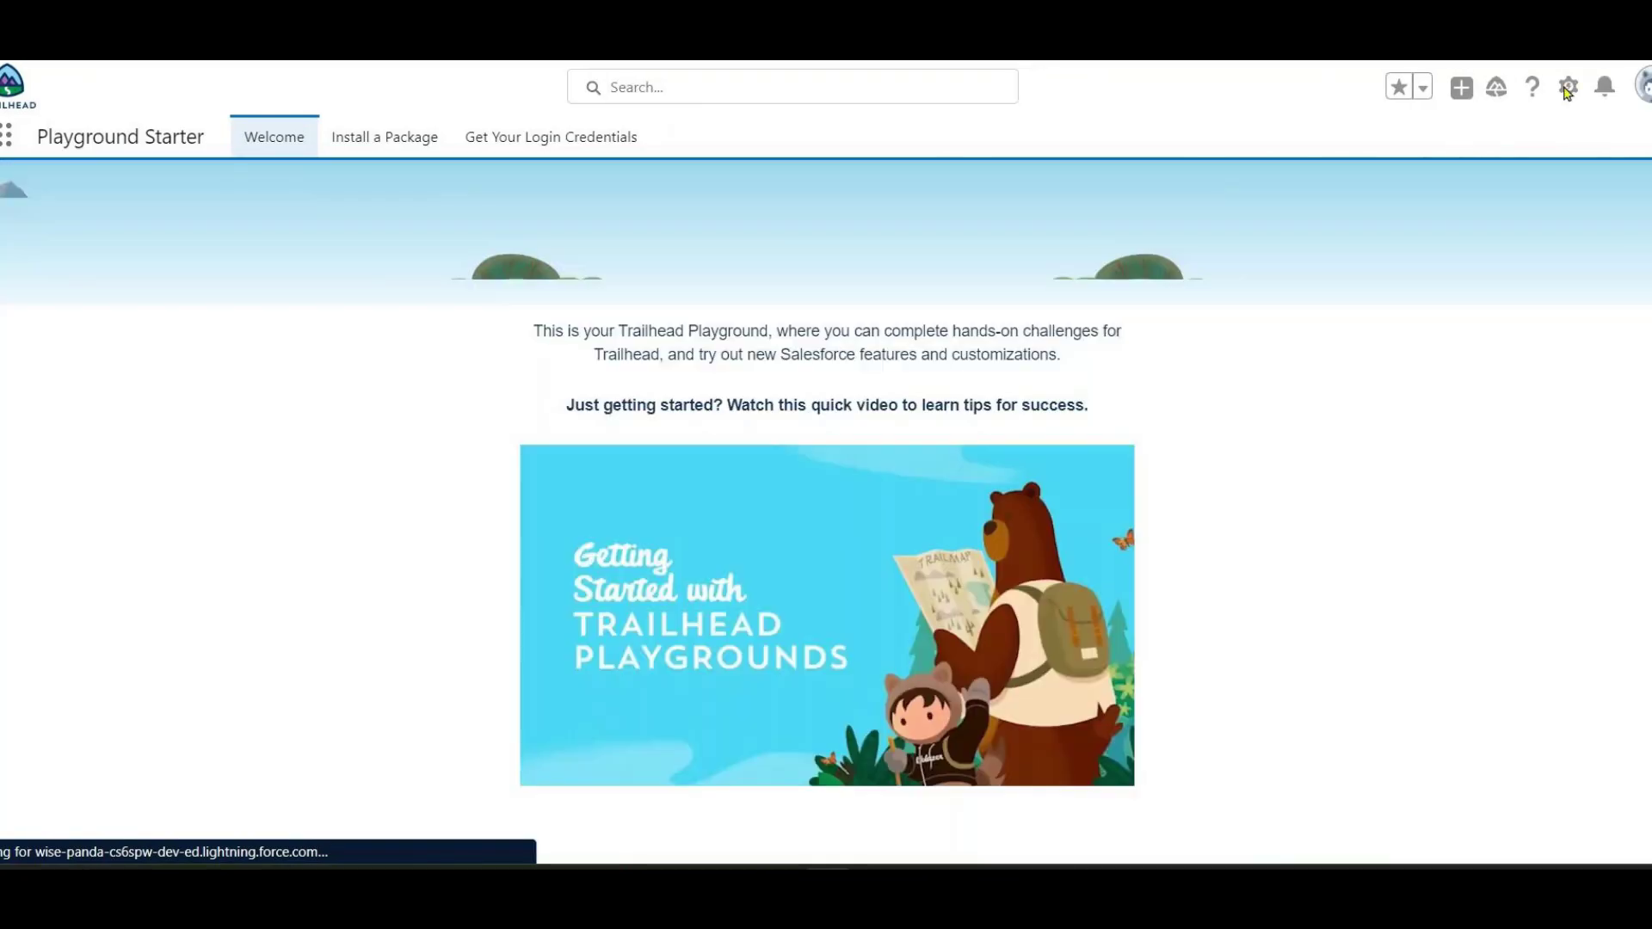
left_click(1568, 88)
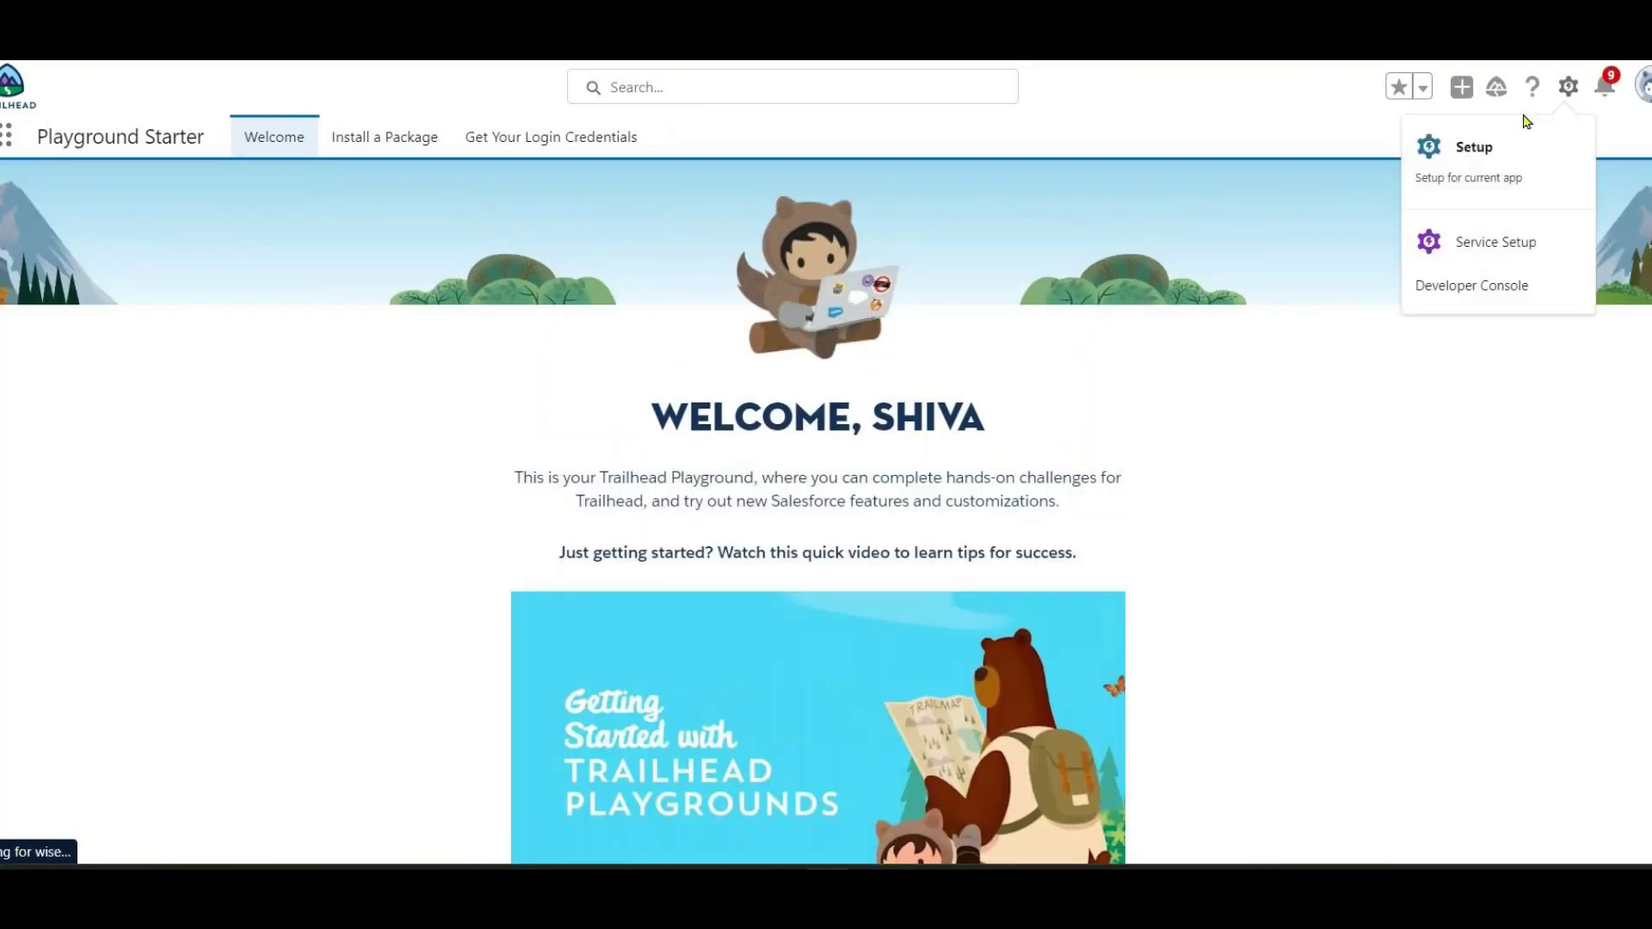
left_click(1433, 147)
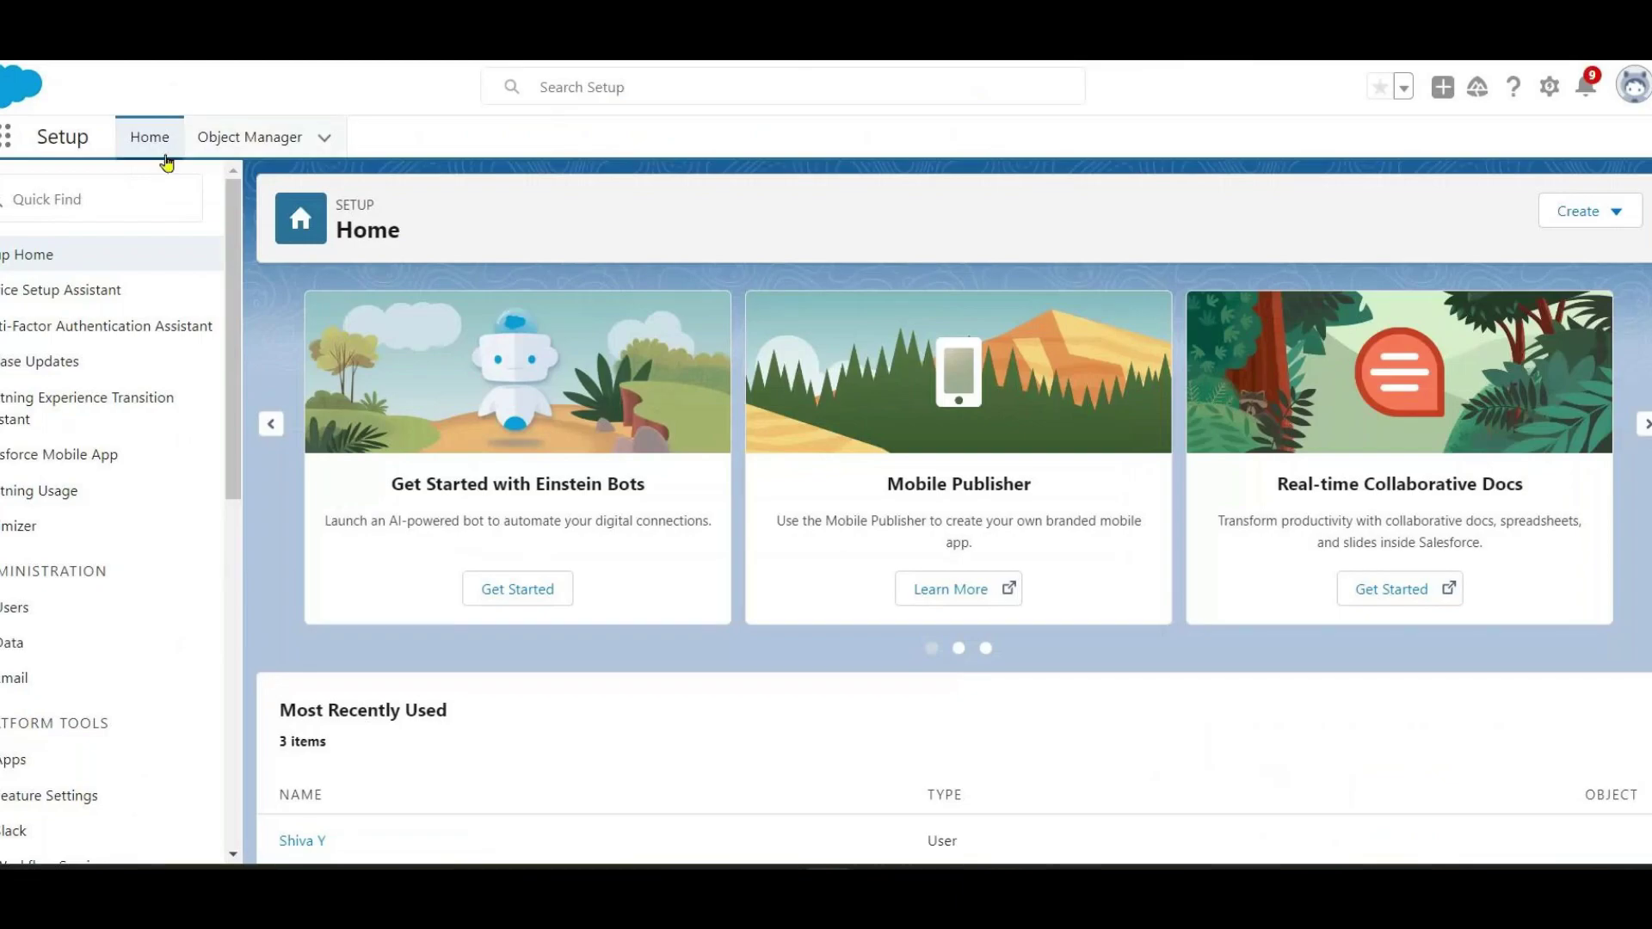
Find User Management Settings via 'user mana' in Quick Find and confirm permission set expiration dates are enabled.
left_click(100, 179)
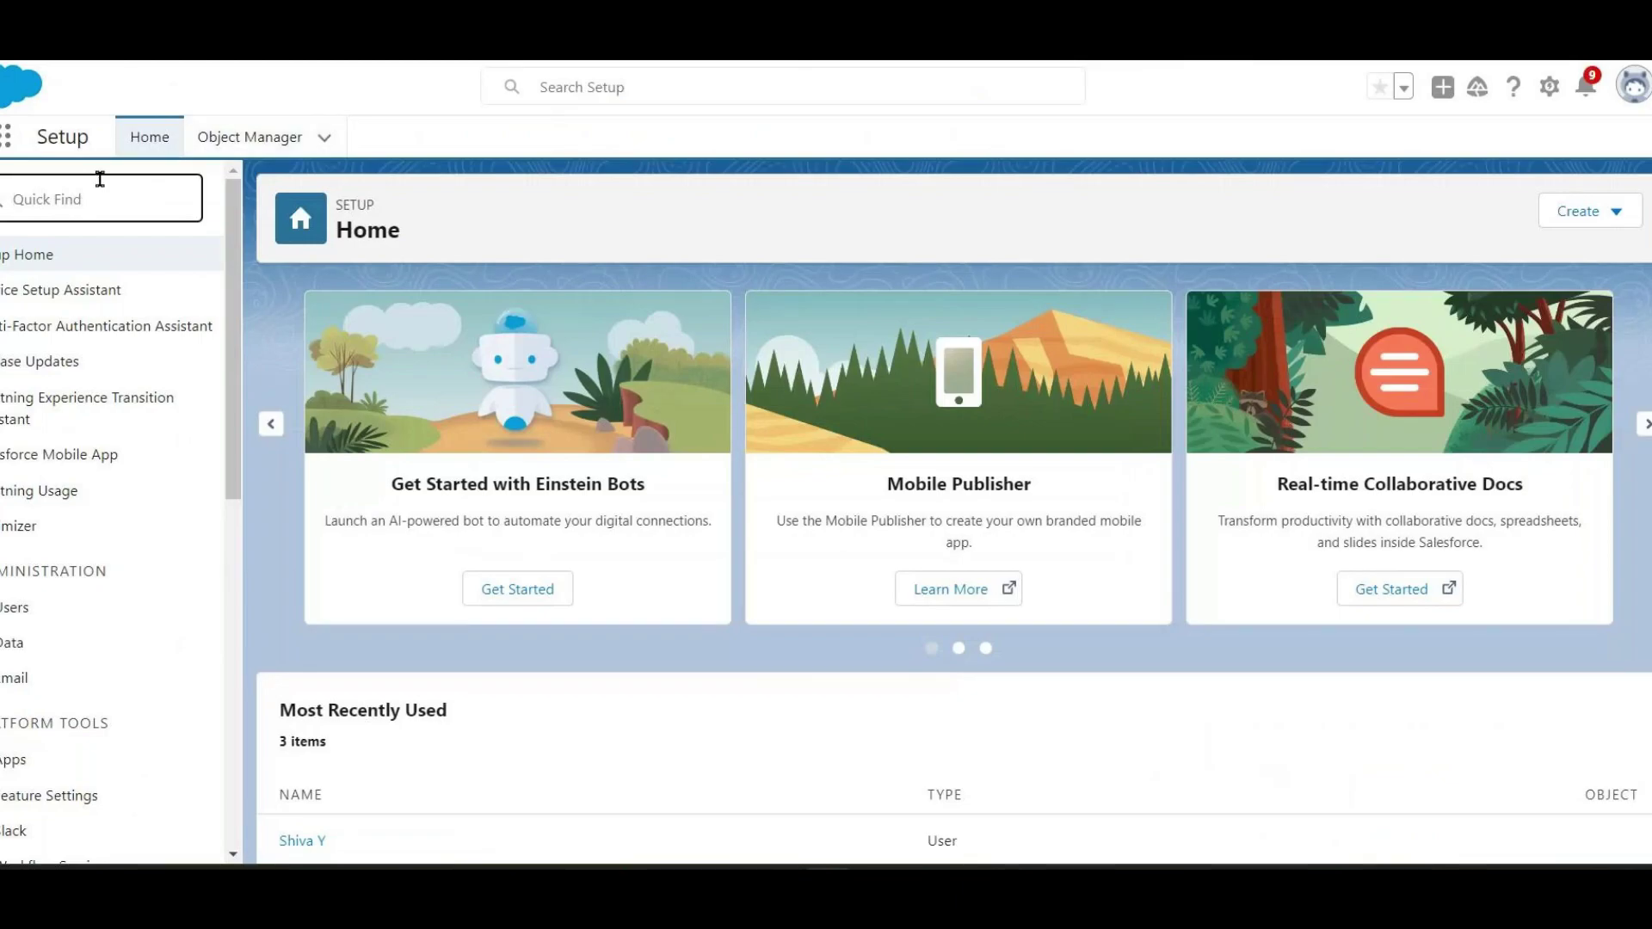
type("user mana")
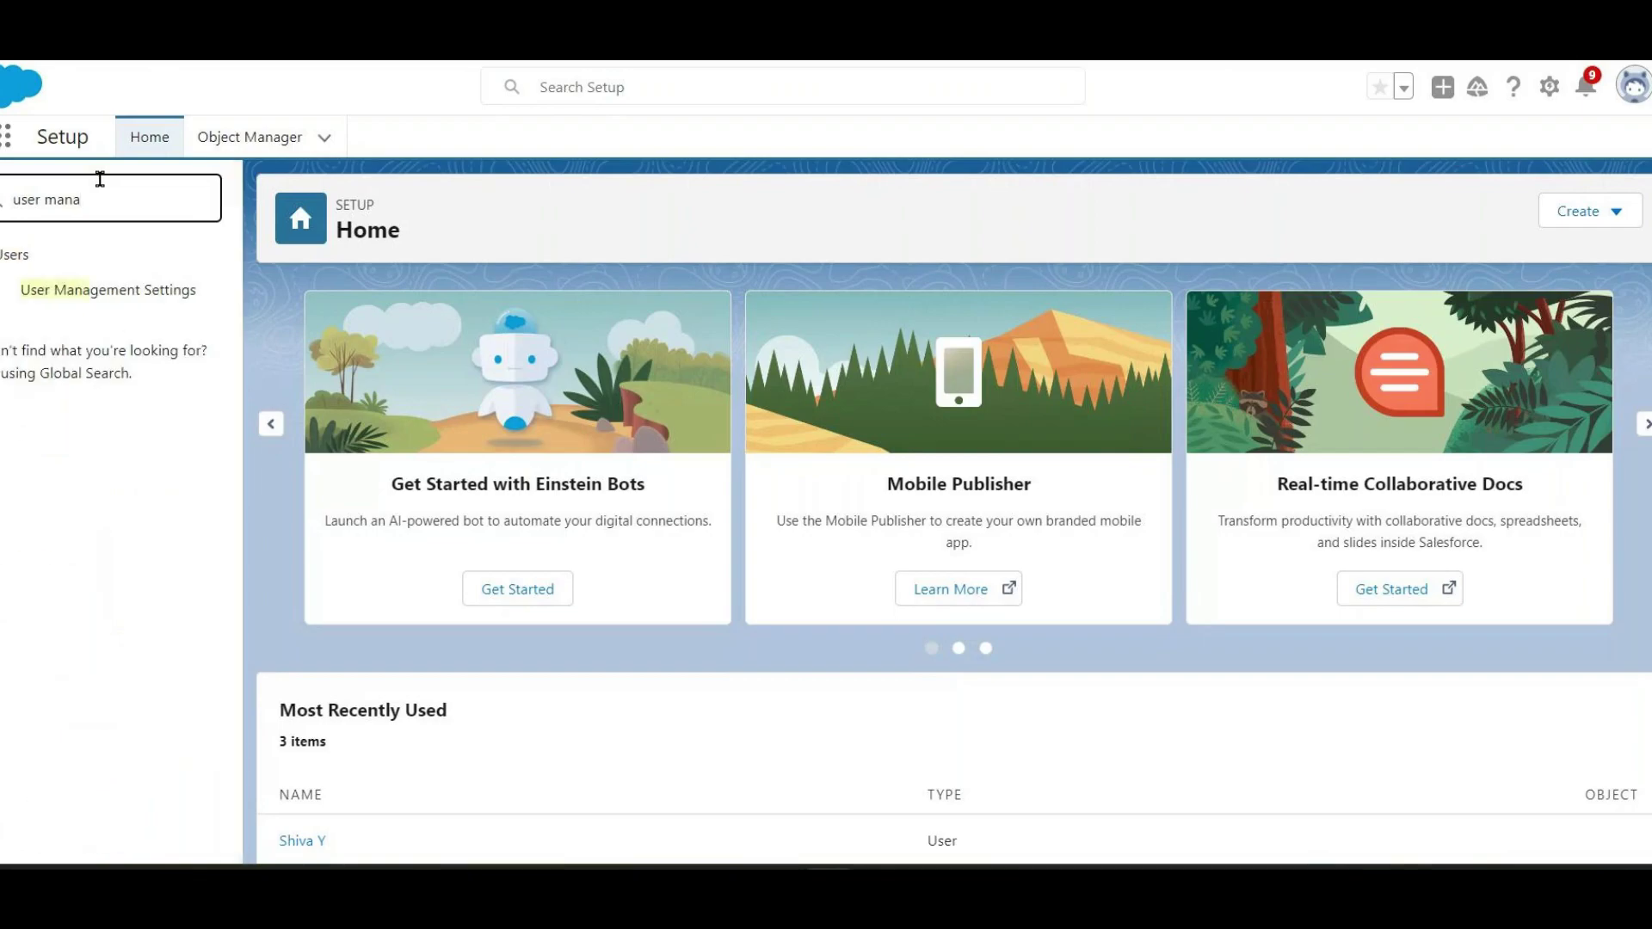
left_click(100, 289)
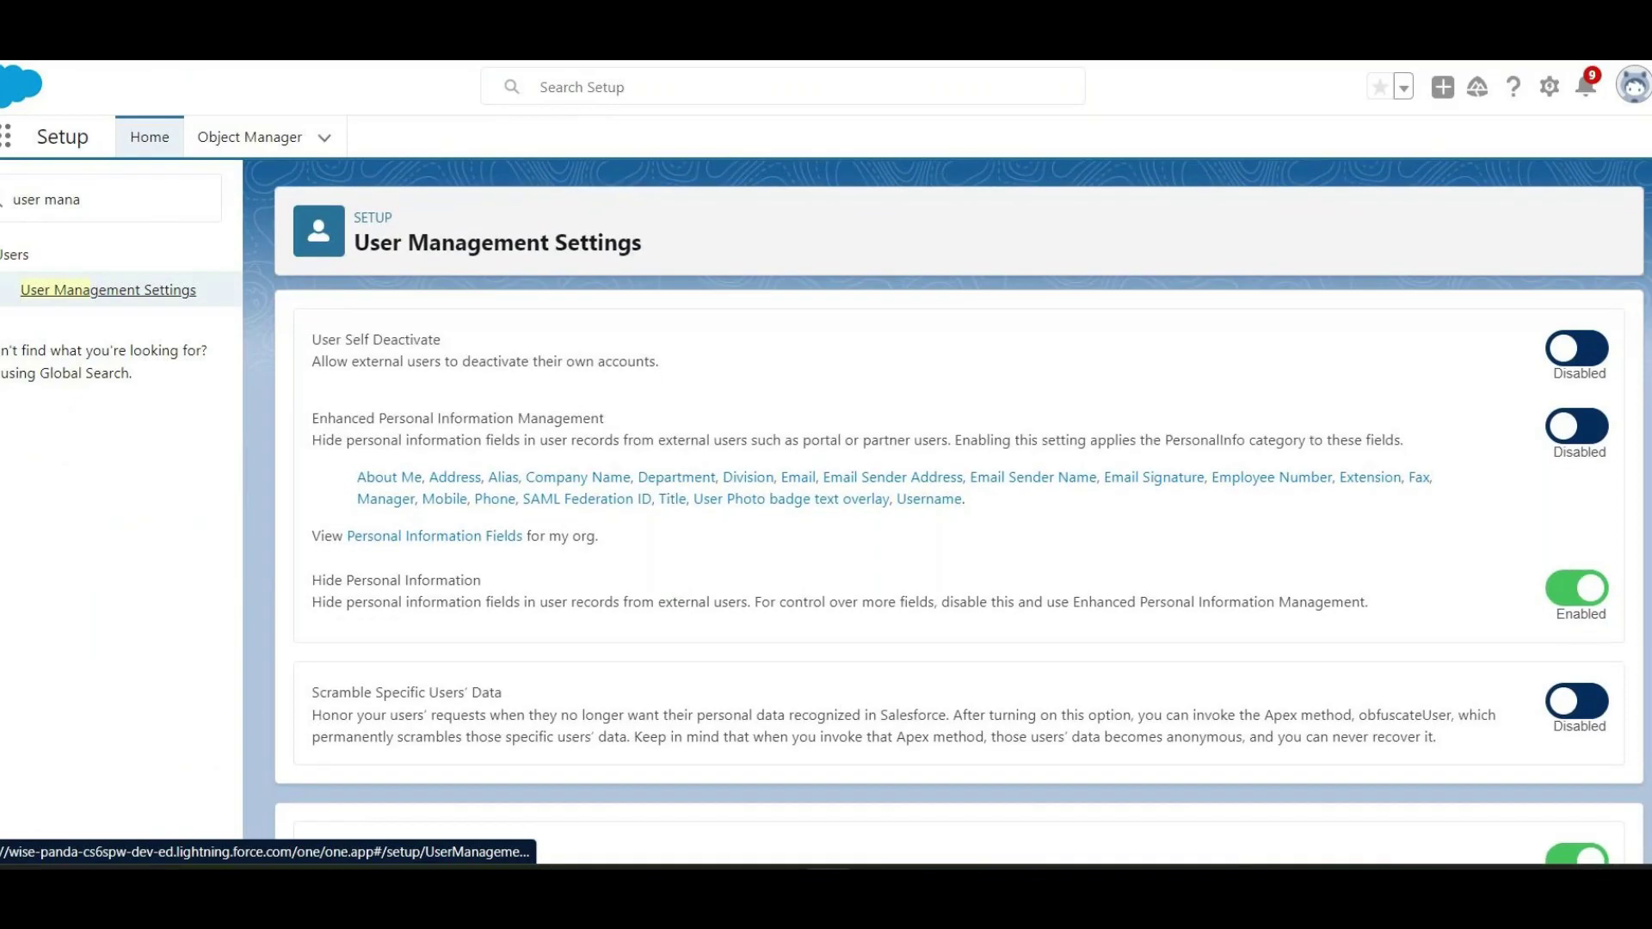
scroll(959, 516, "down", 3)
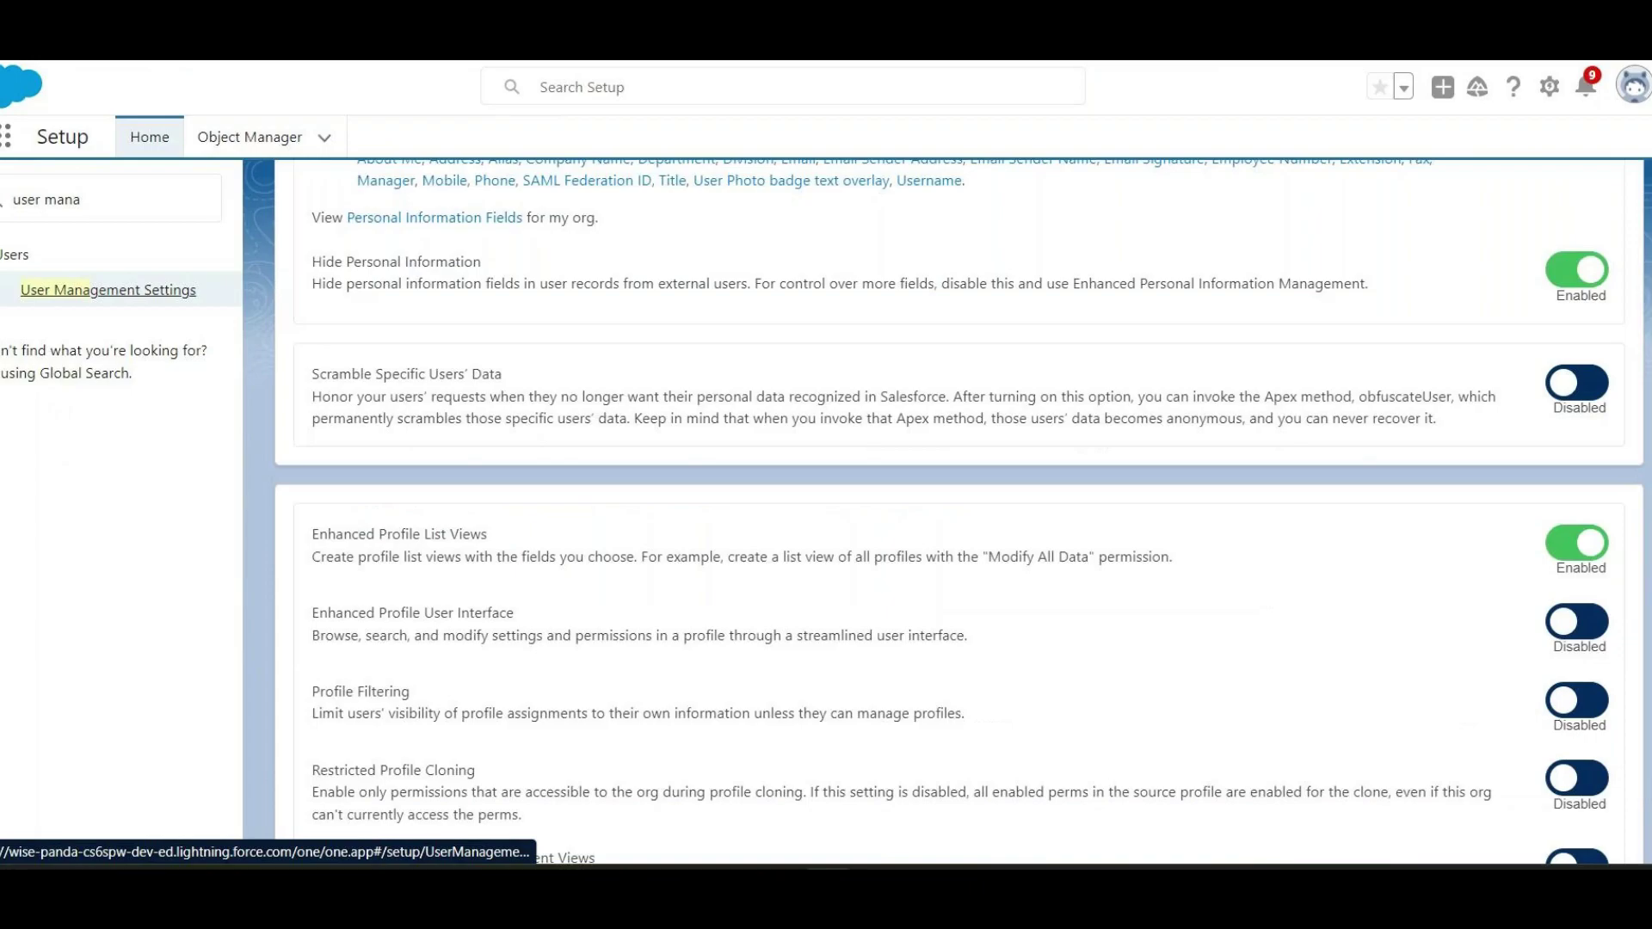
scroll(959, 516, "down", 2)
scroll(959, 516, "down", 1)
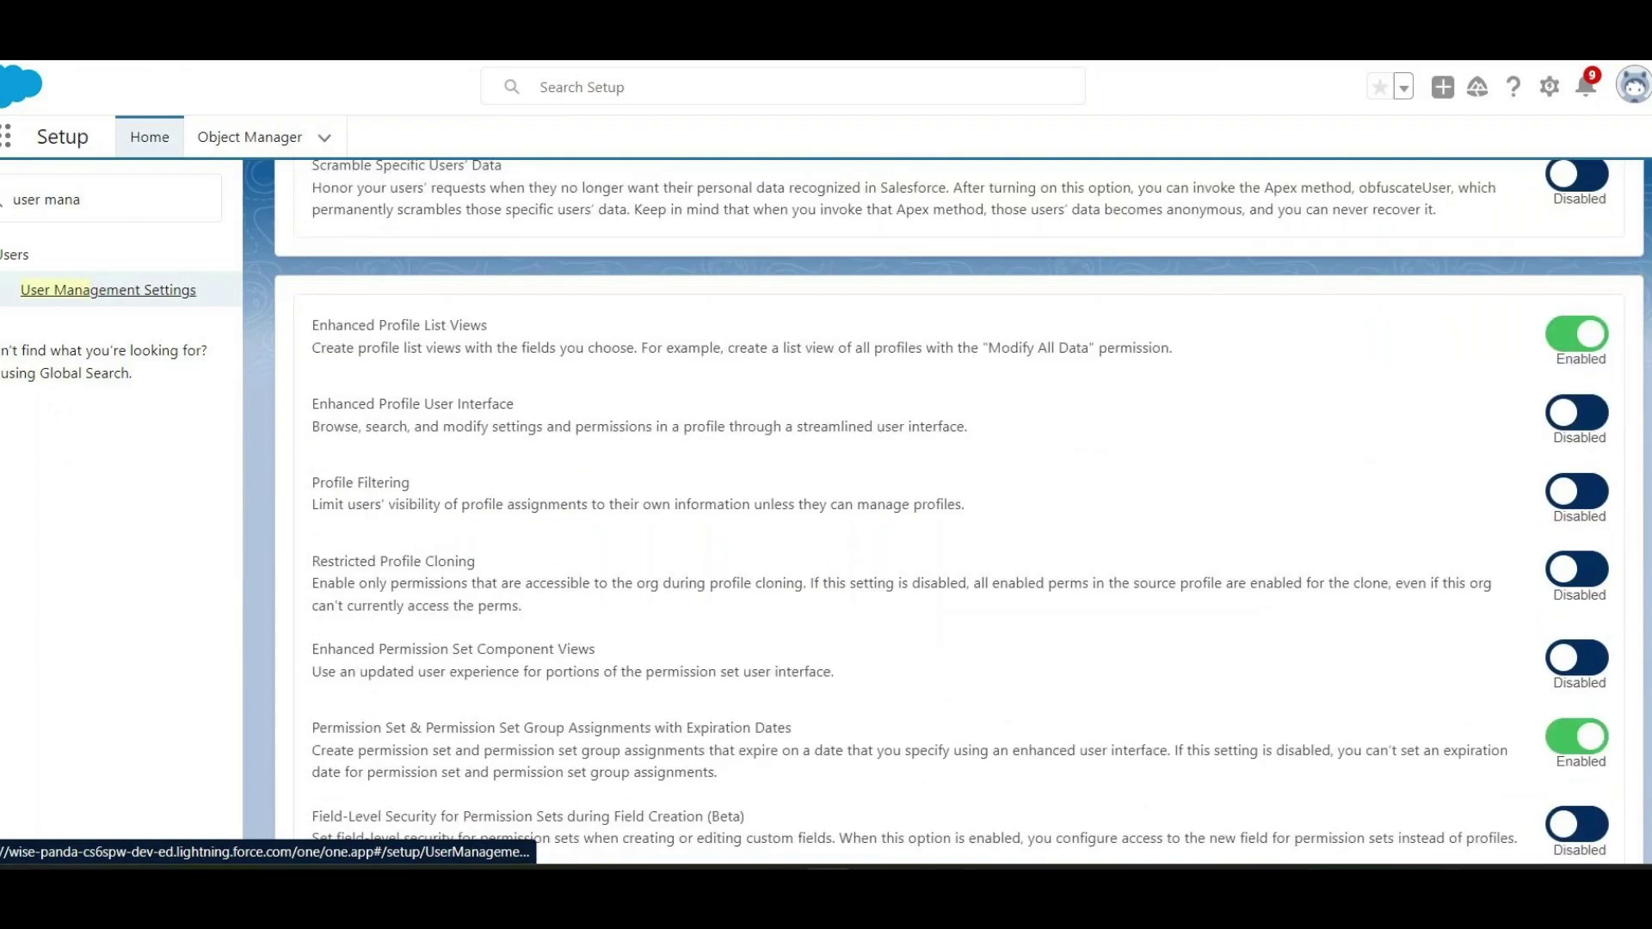
scroll(824, 519, "down", 3)
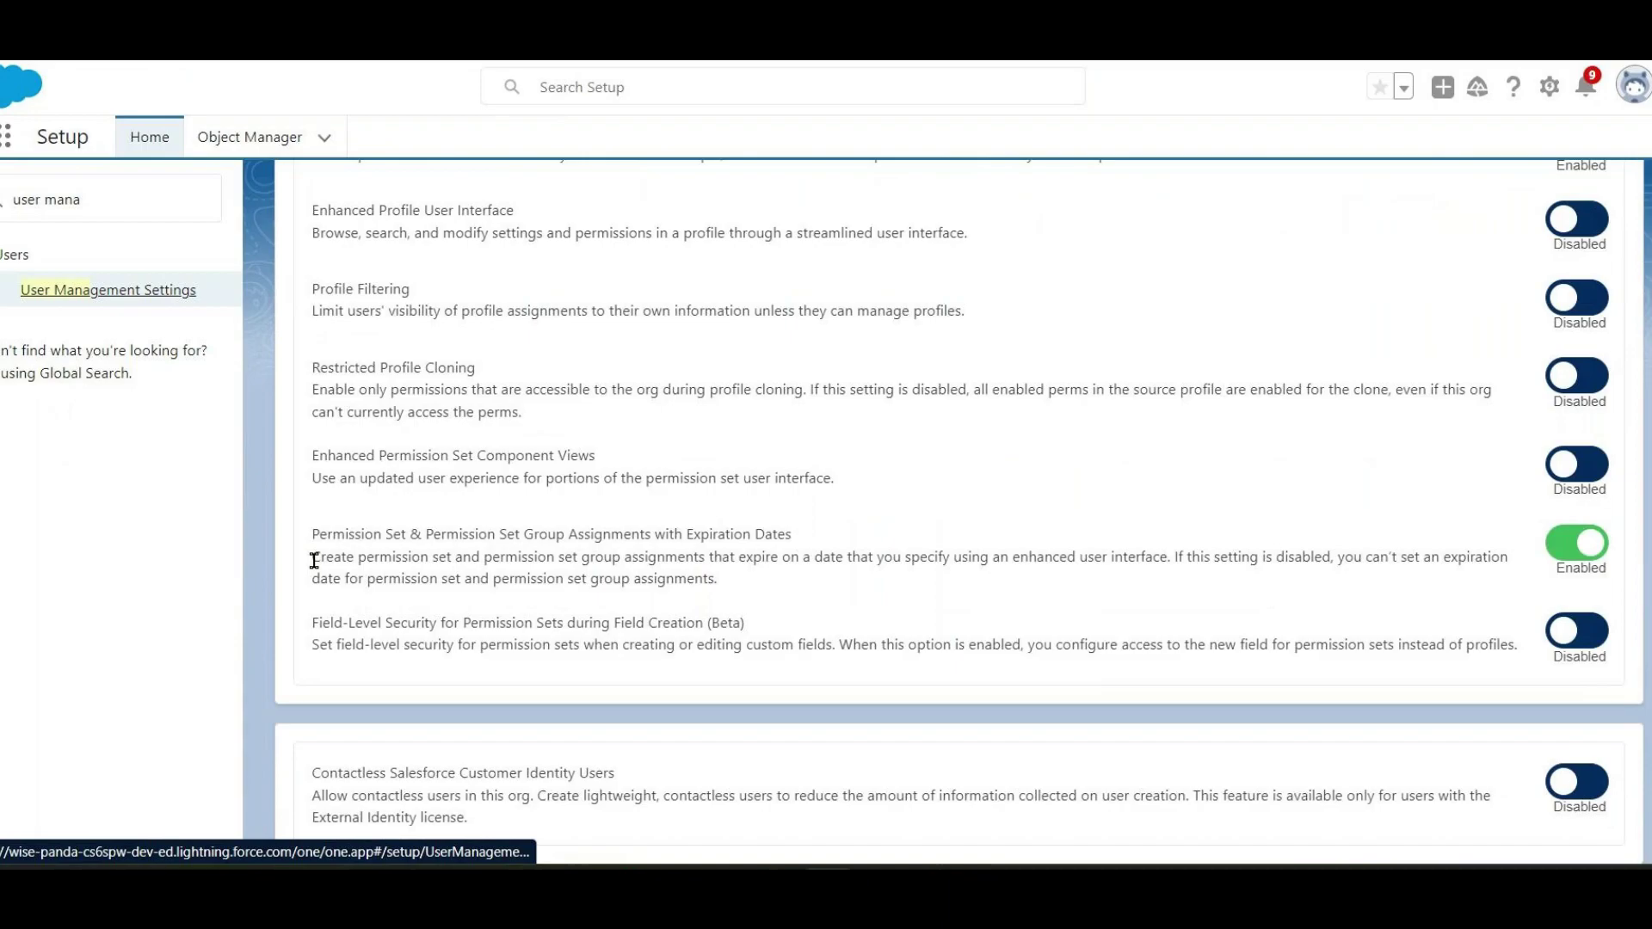
left_click_drag(313, 534, 782, 538)
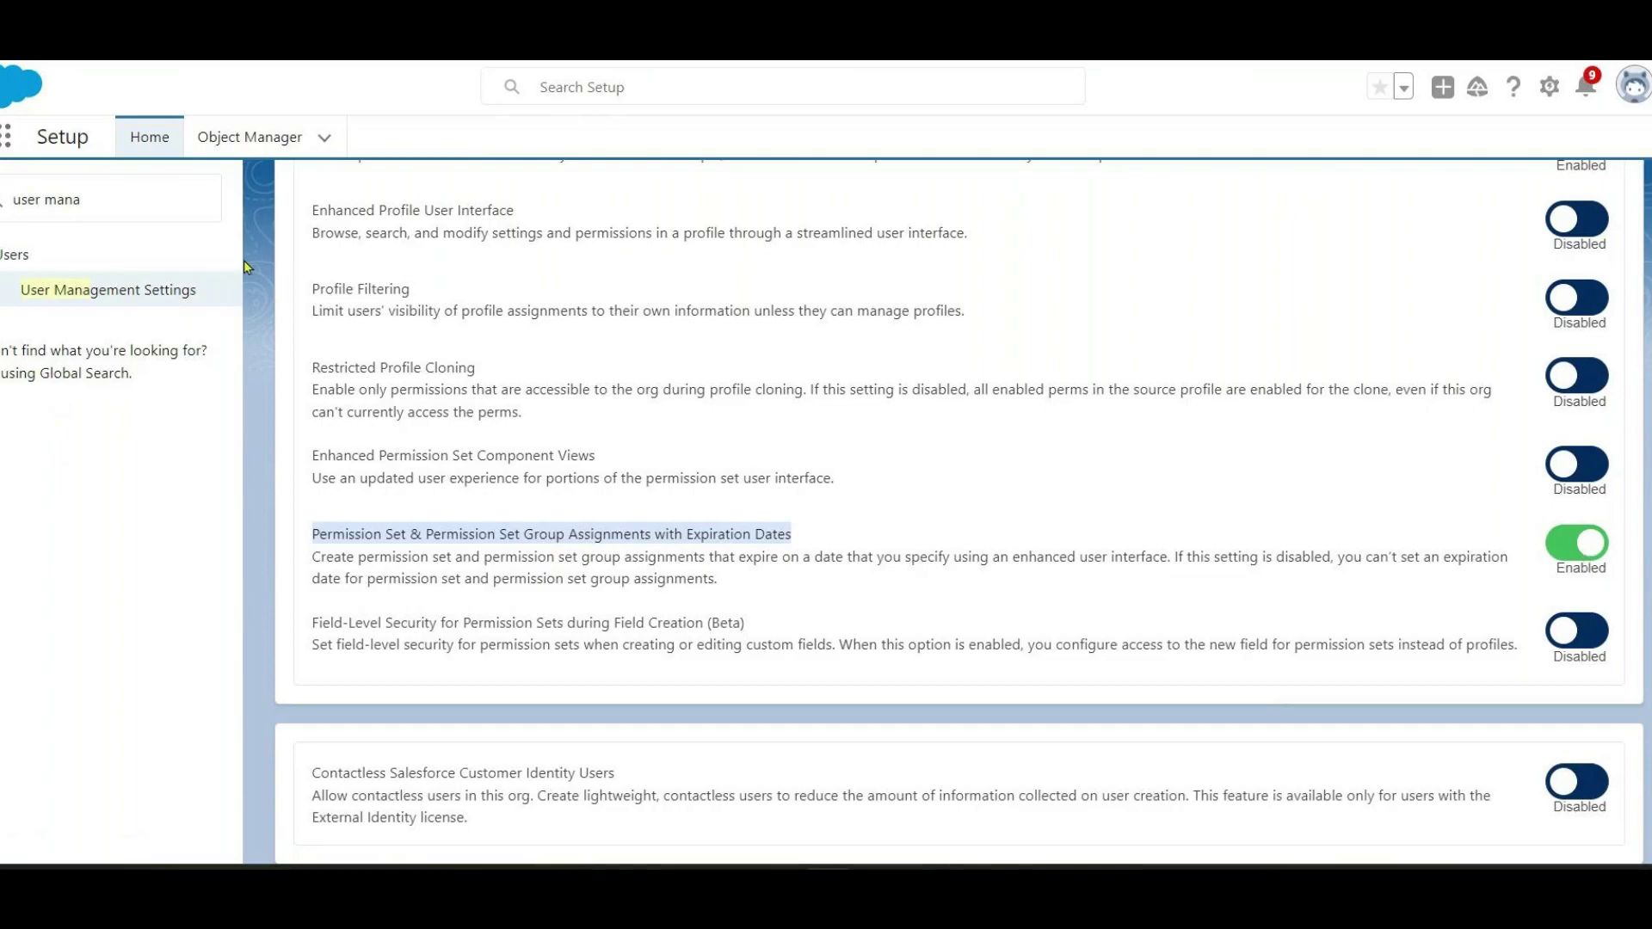
left_click(112, 199)
Go to the Permission Sets list via 'perm' in Quick Find and start a new permission set.
type("perm")
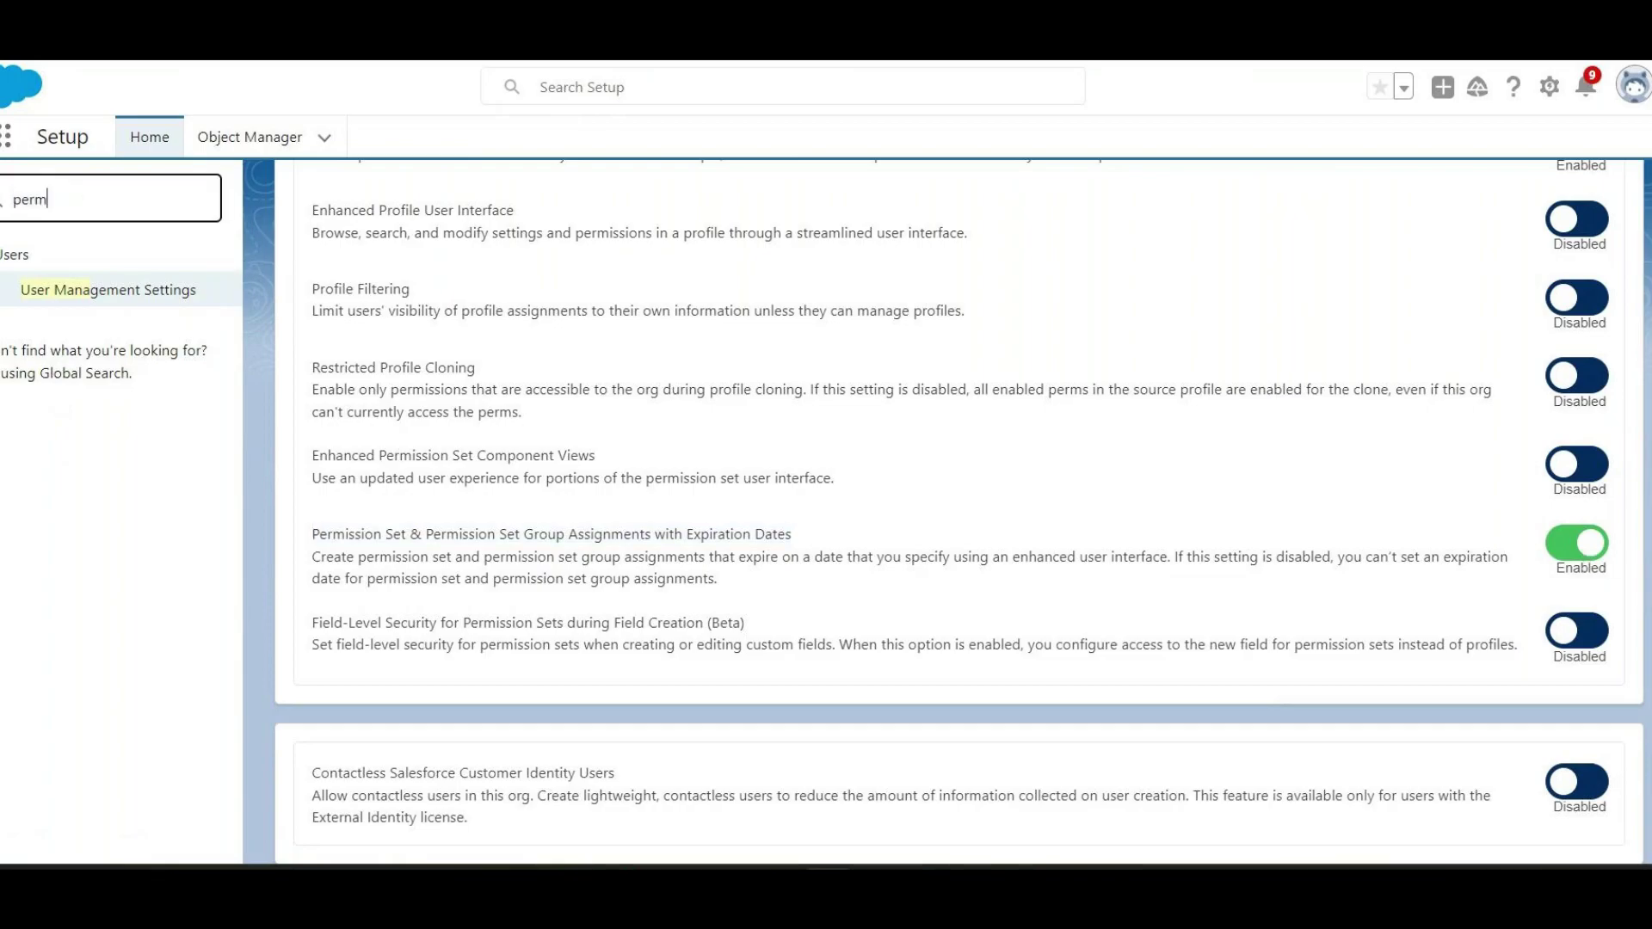
left_click(83, 323)
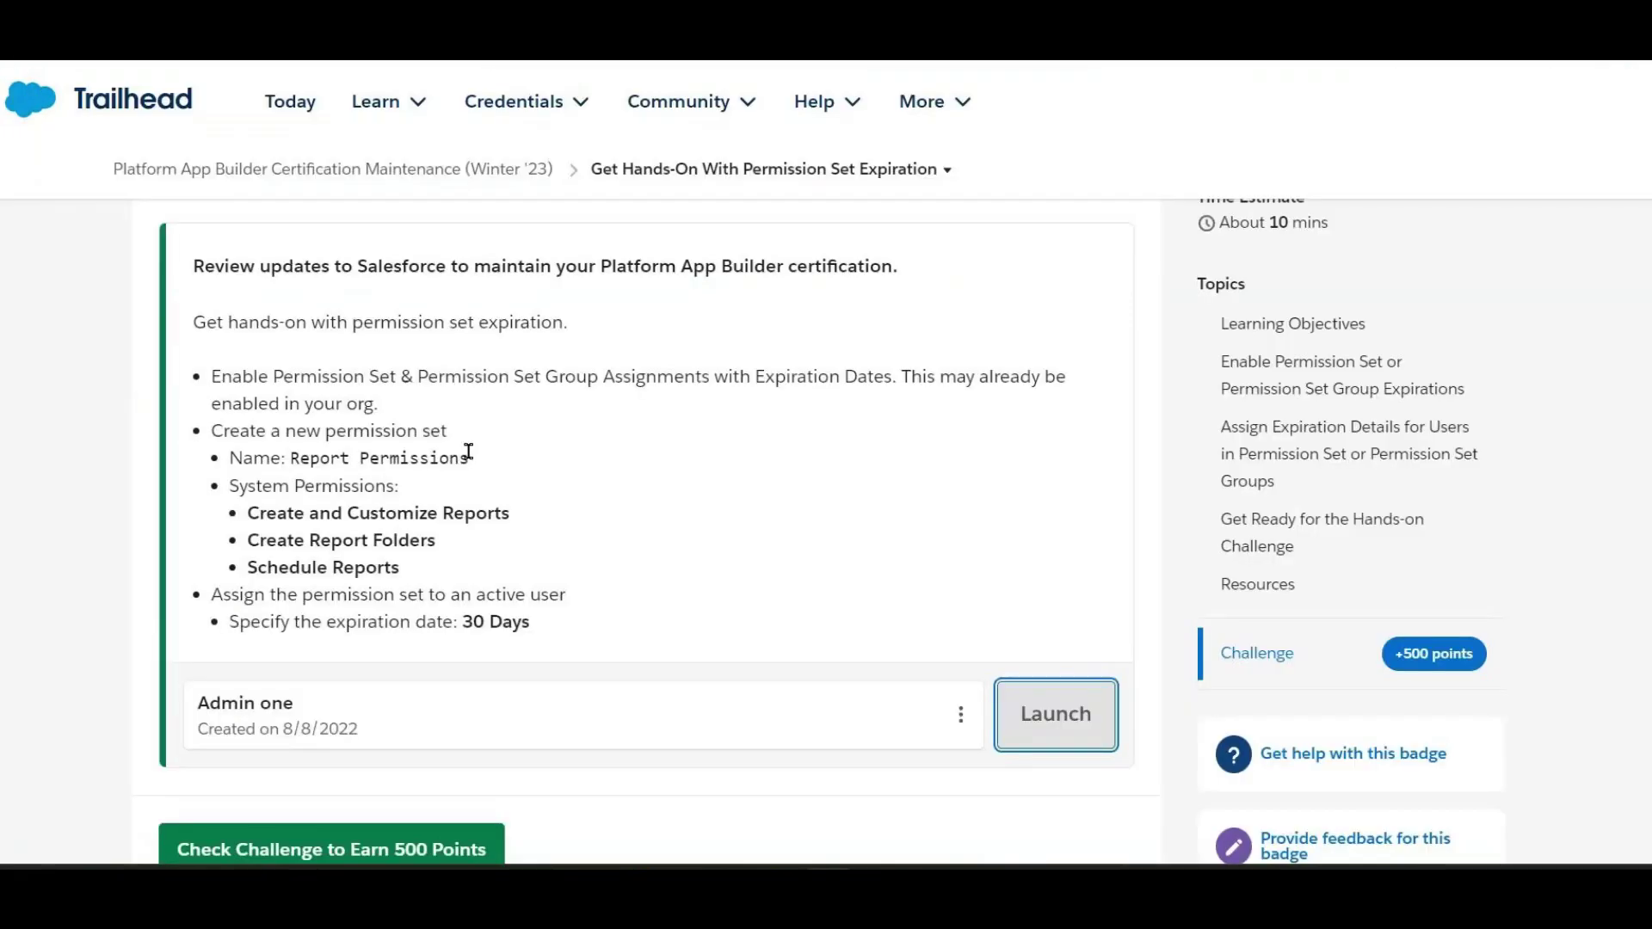
left_click_drag(472, 456, 289, 456)
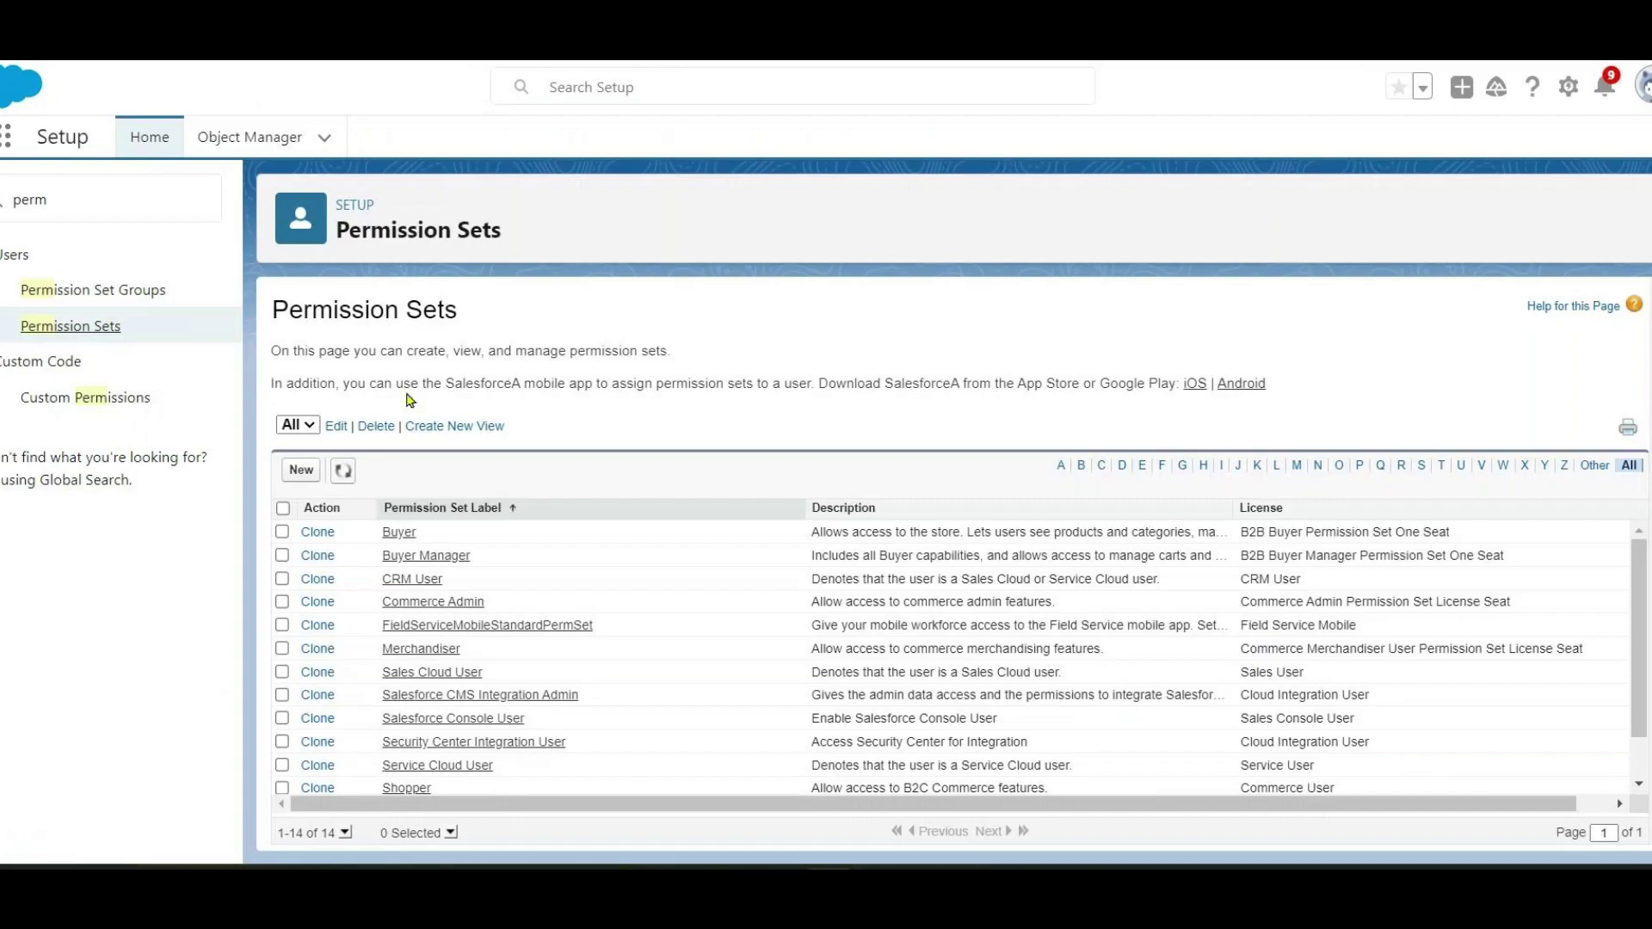
left_click(303, 476)
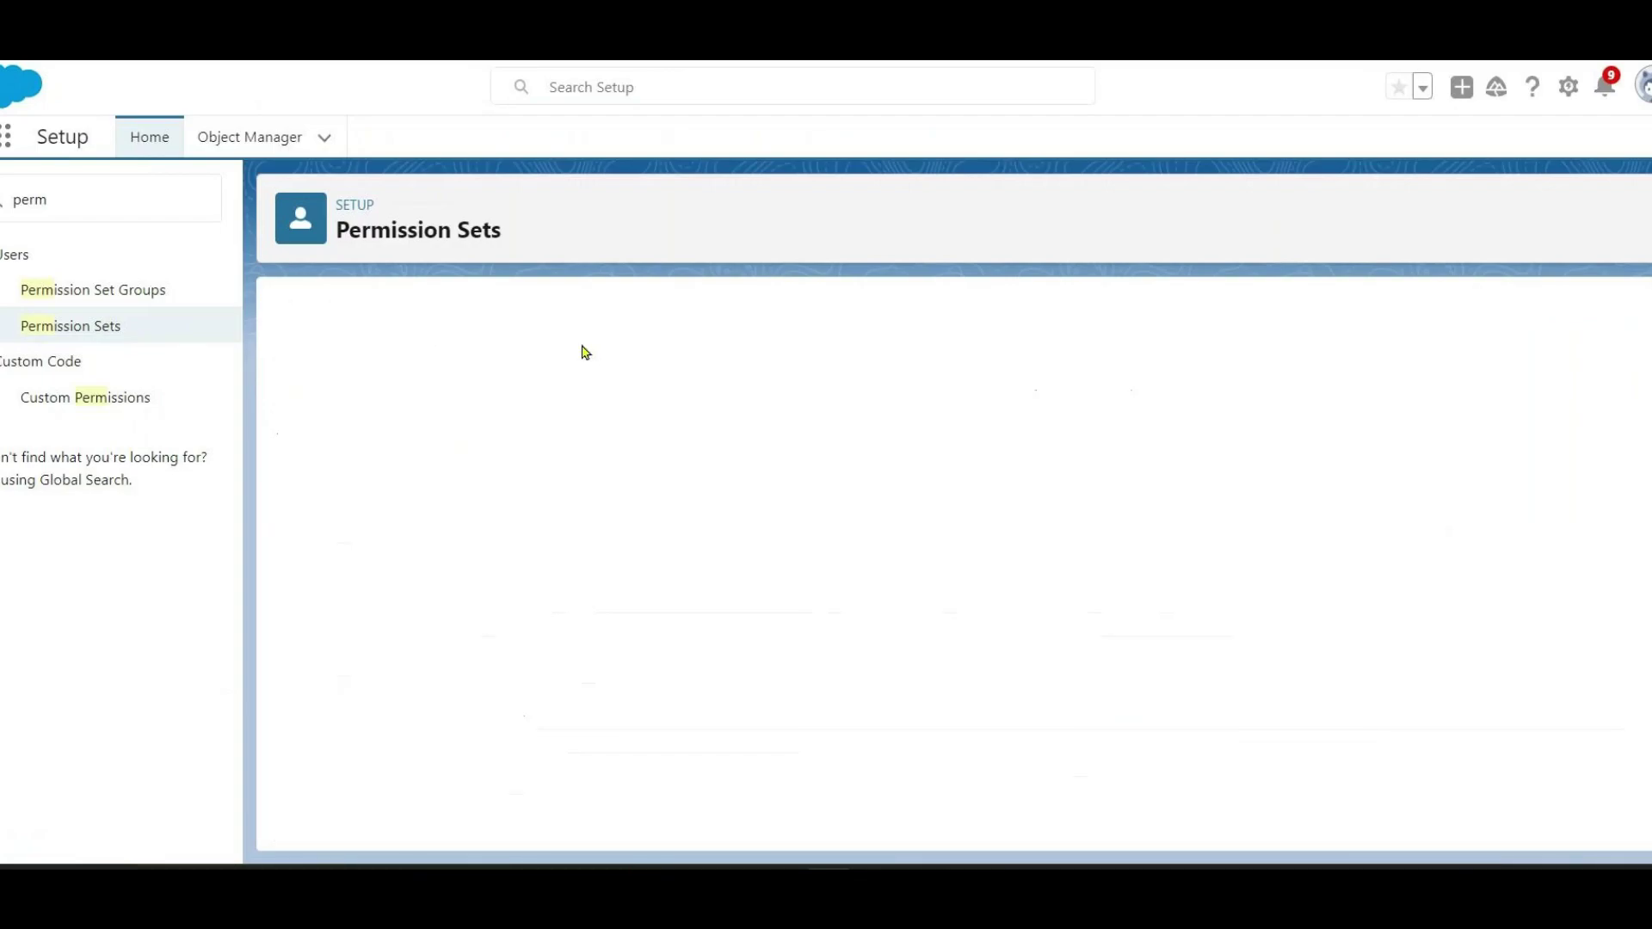
Create and save a permission set labelled 'Report Permissions'.
left_click(594, 476)
type("Report Permissions")
left_click(580, 509)
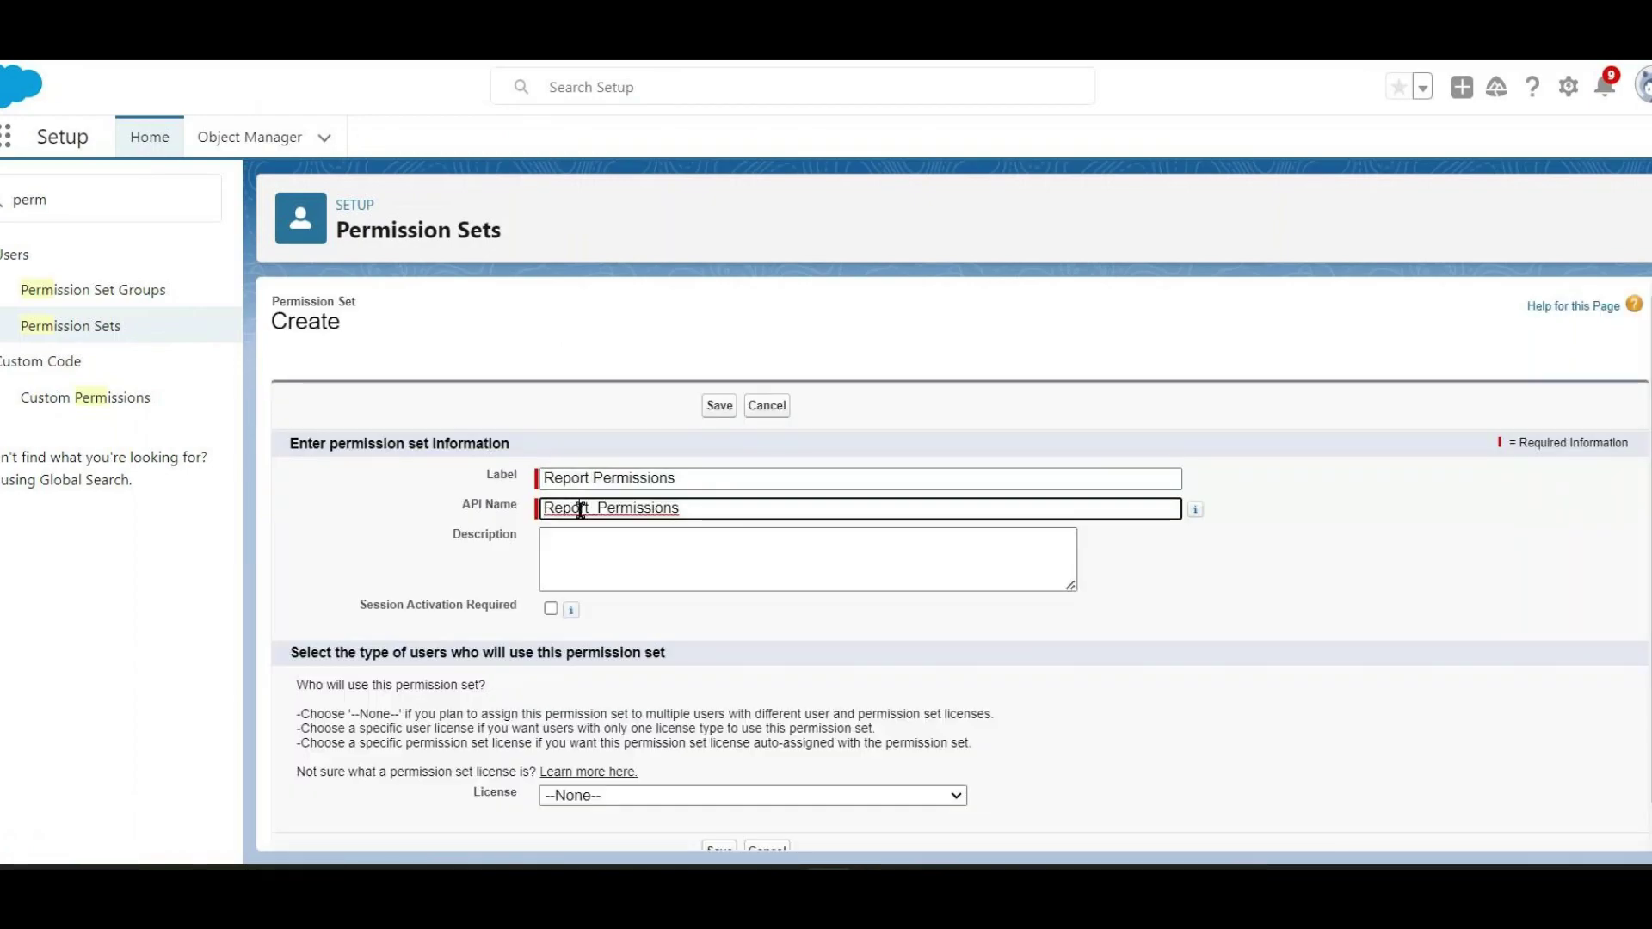
left_click(720, 403)
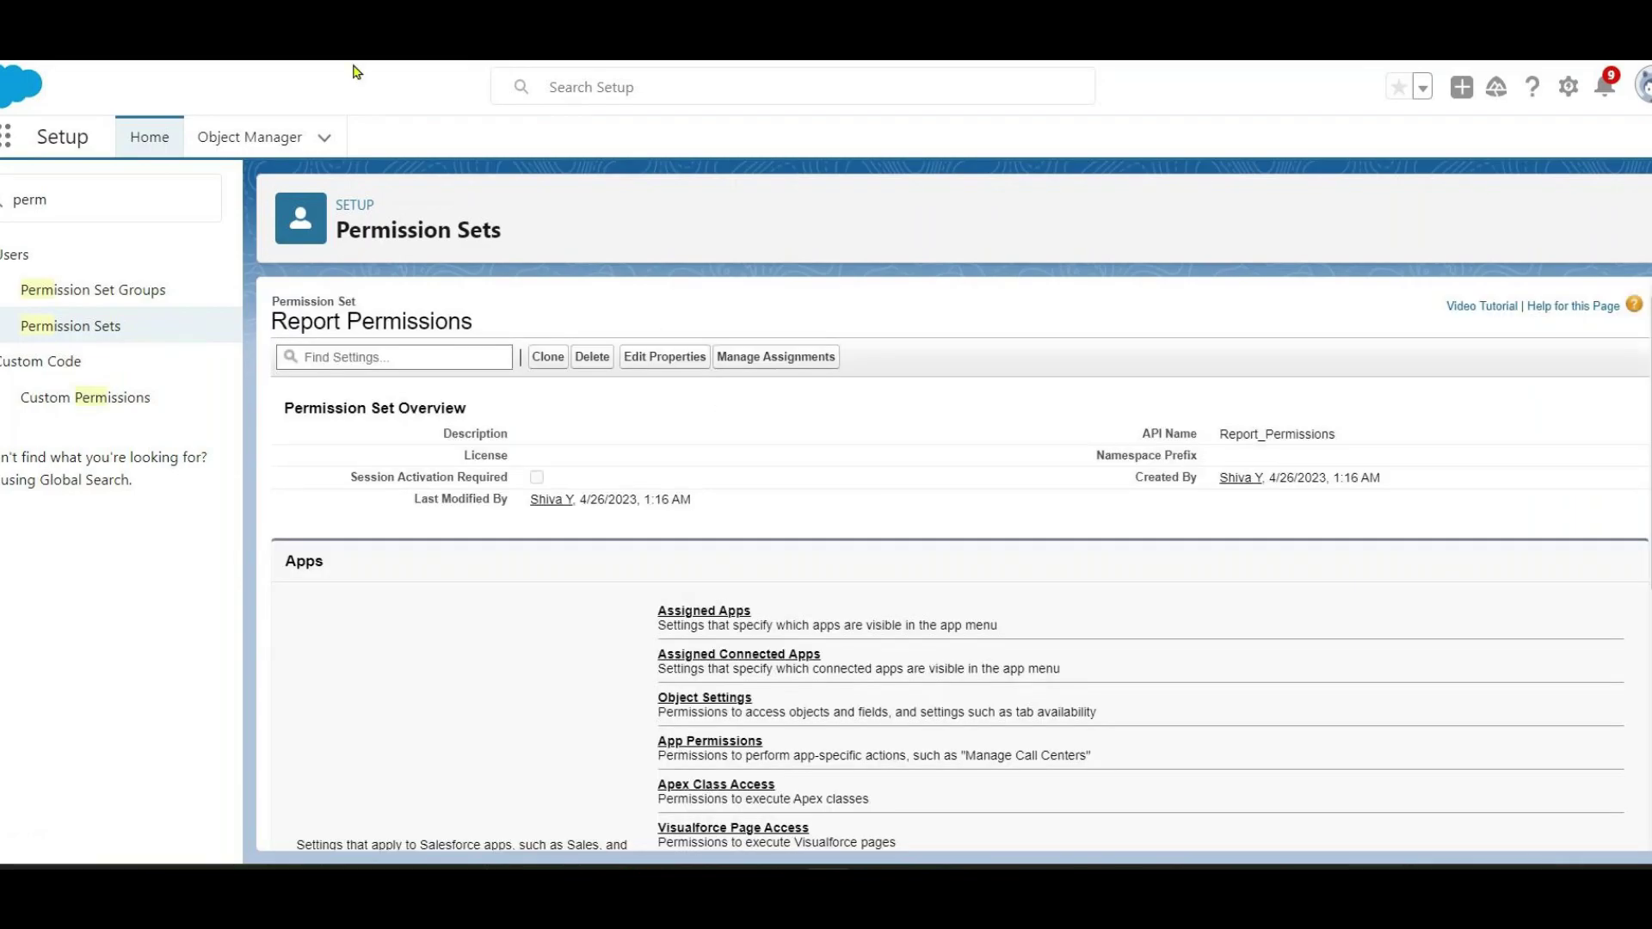
Open the System Permissions page of the Report Permissions set.
key("ctrl+Tab")
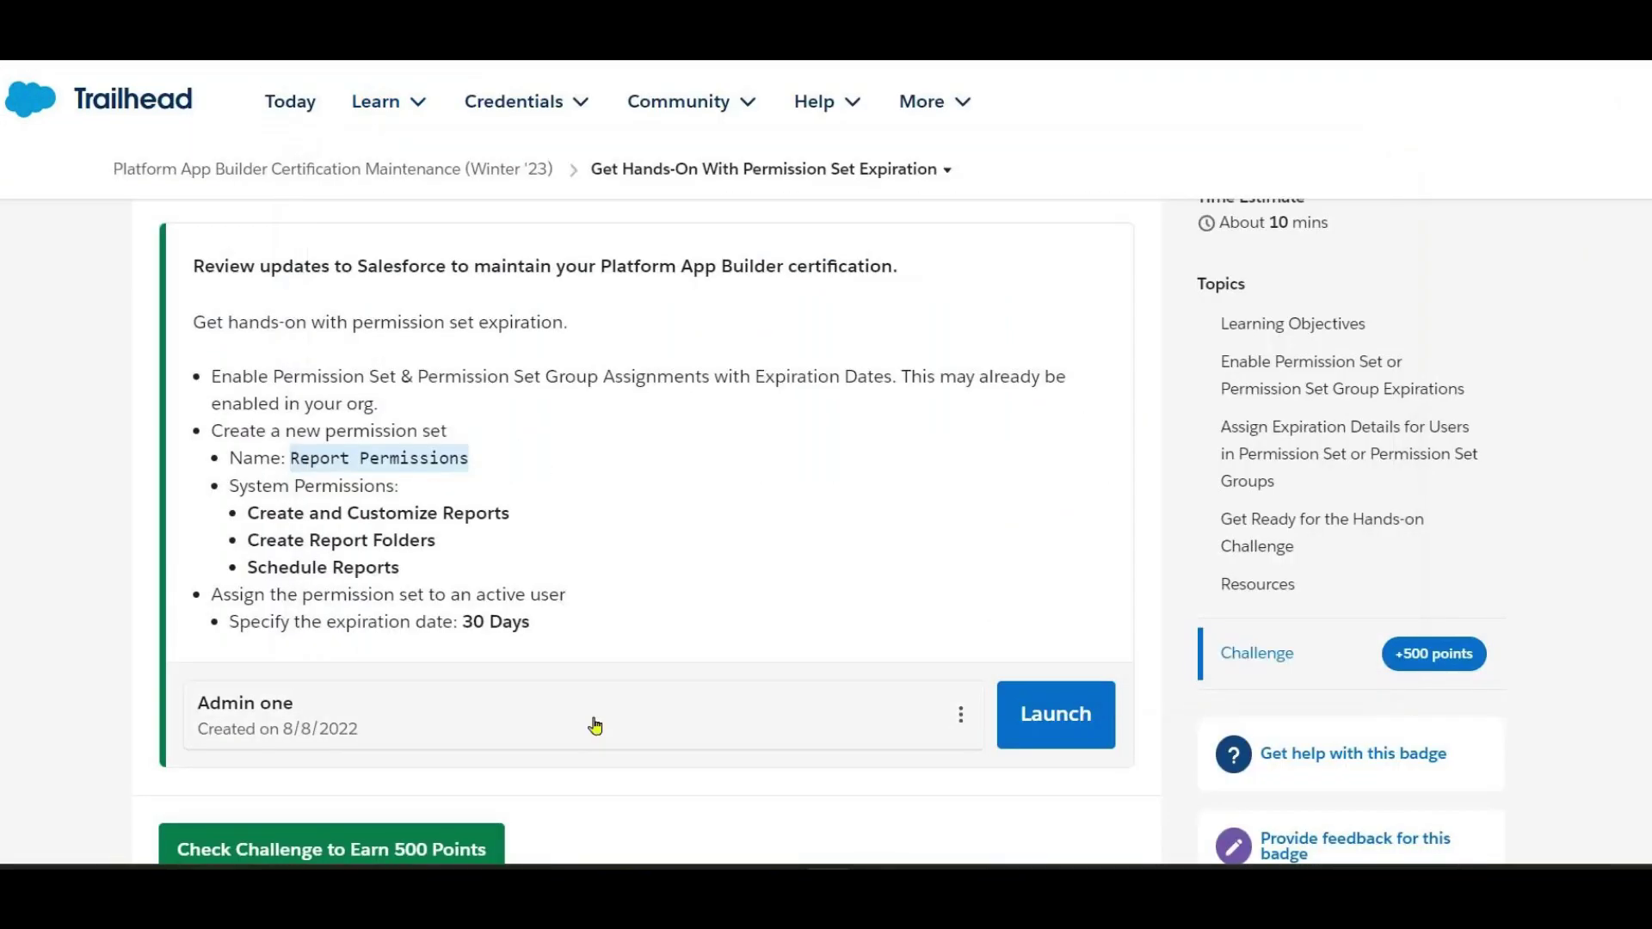
left_click(421, 482)
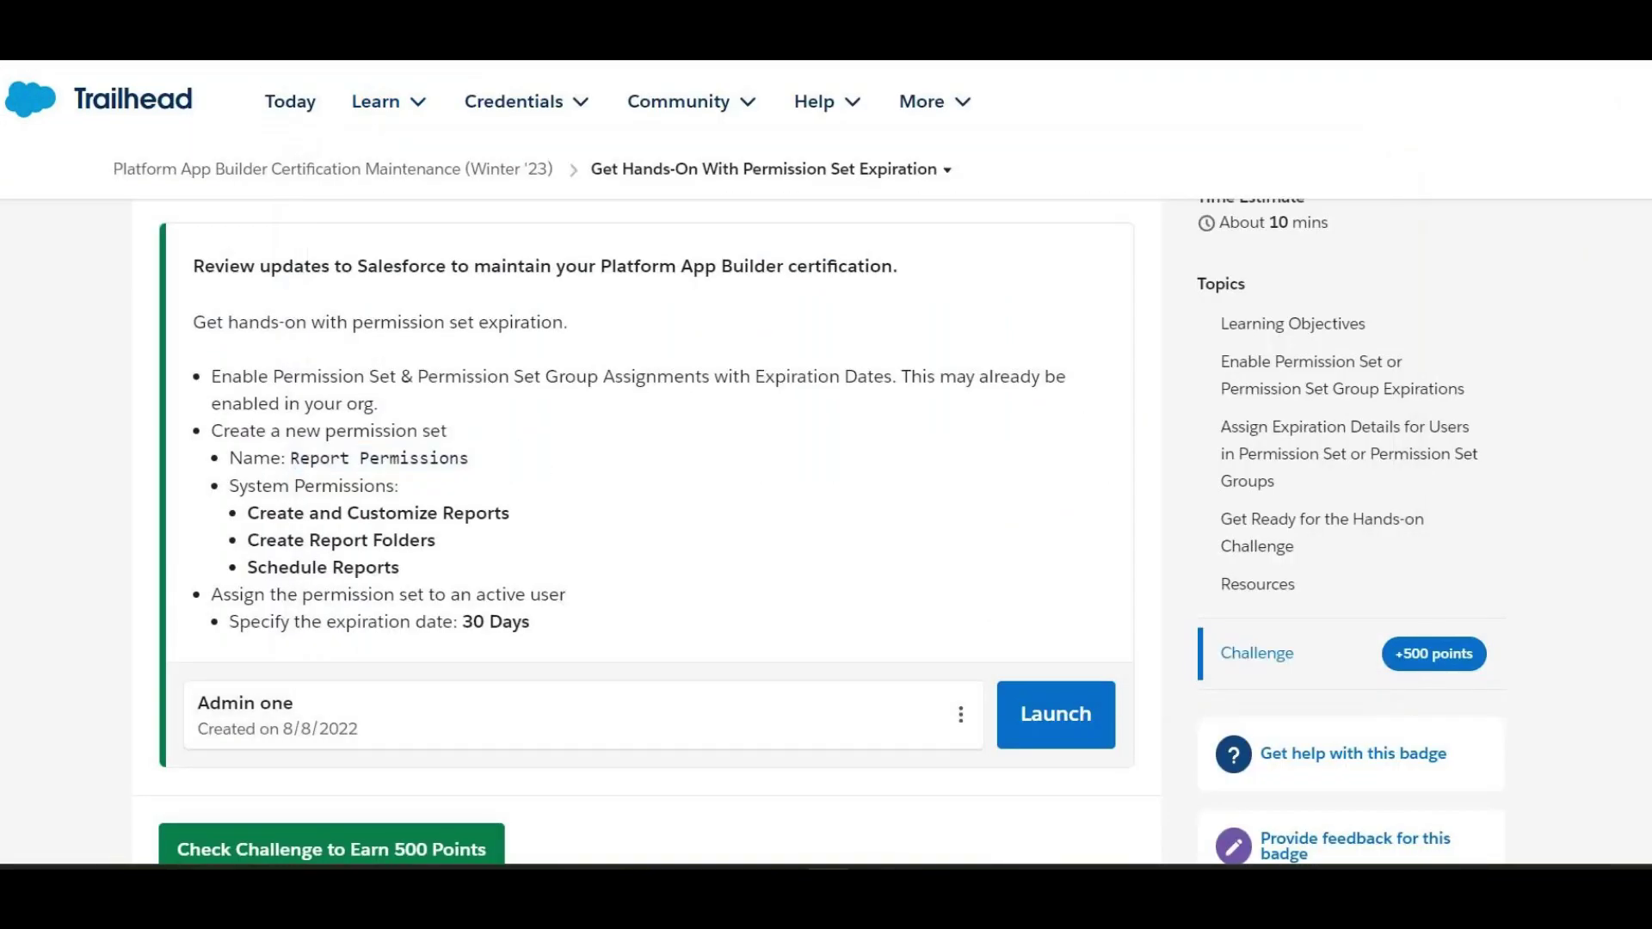
key("ctrl+shift+Tab")
scroll(947, 559, "down", 5)
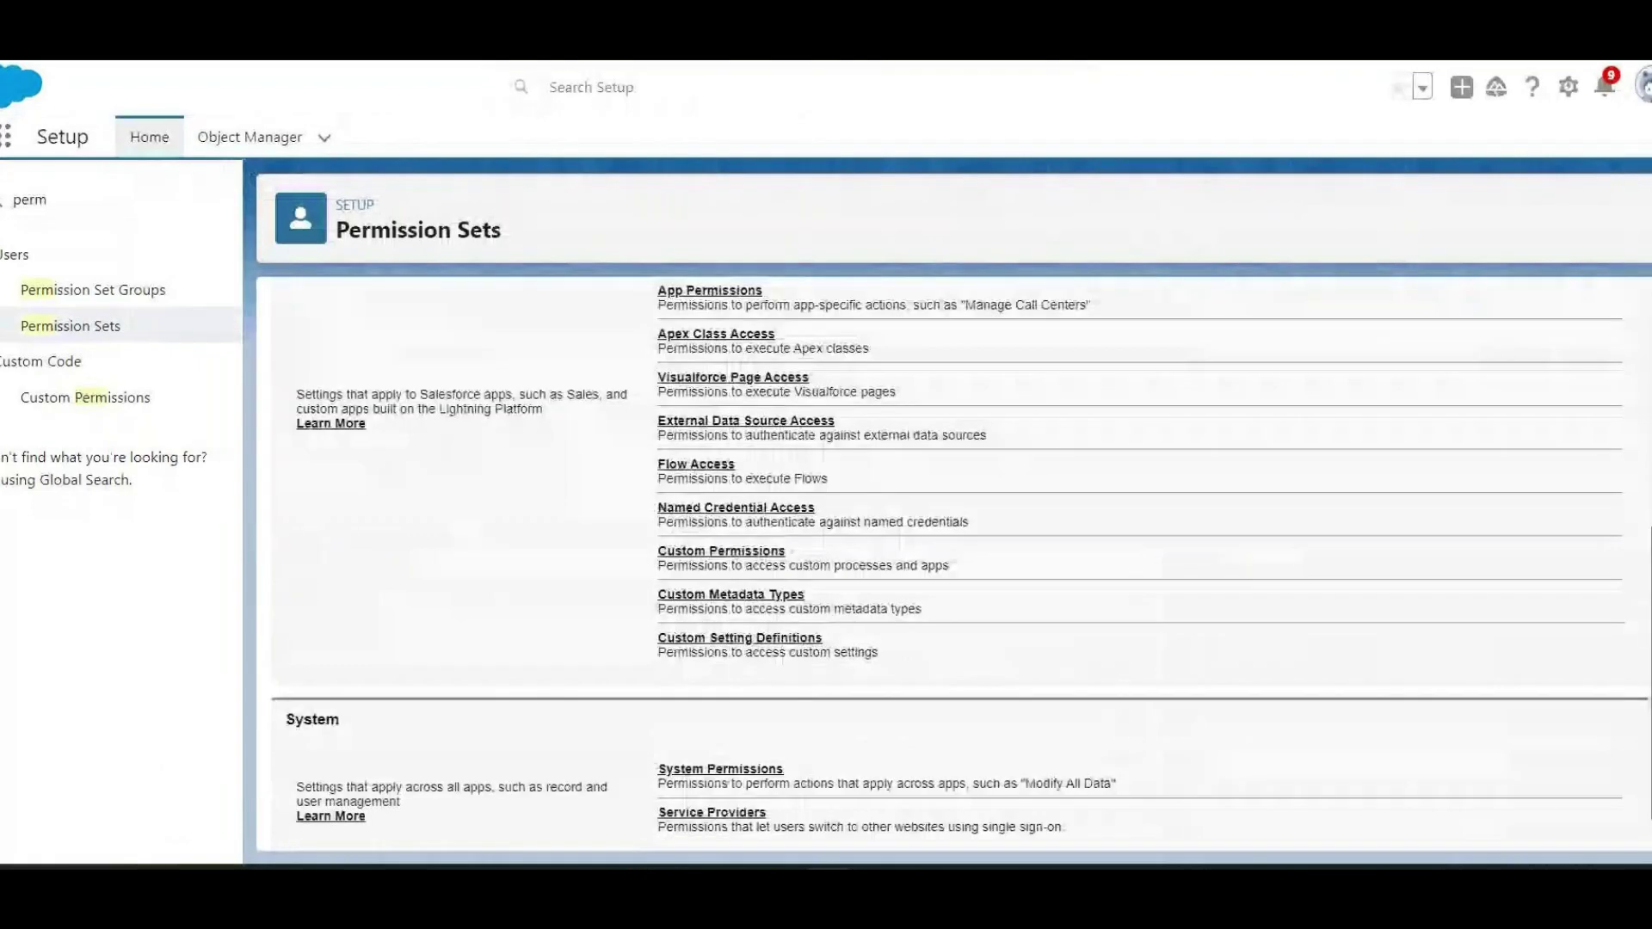
scroll(816, 760, "down", 1)
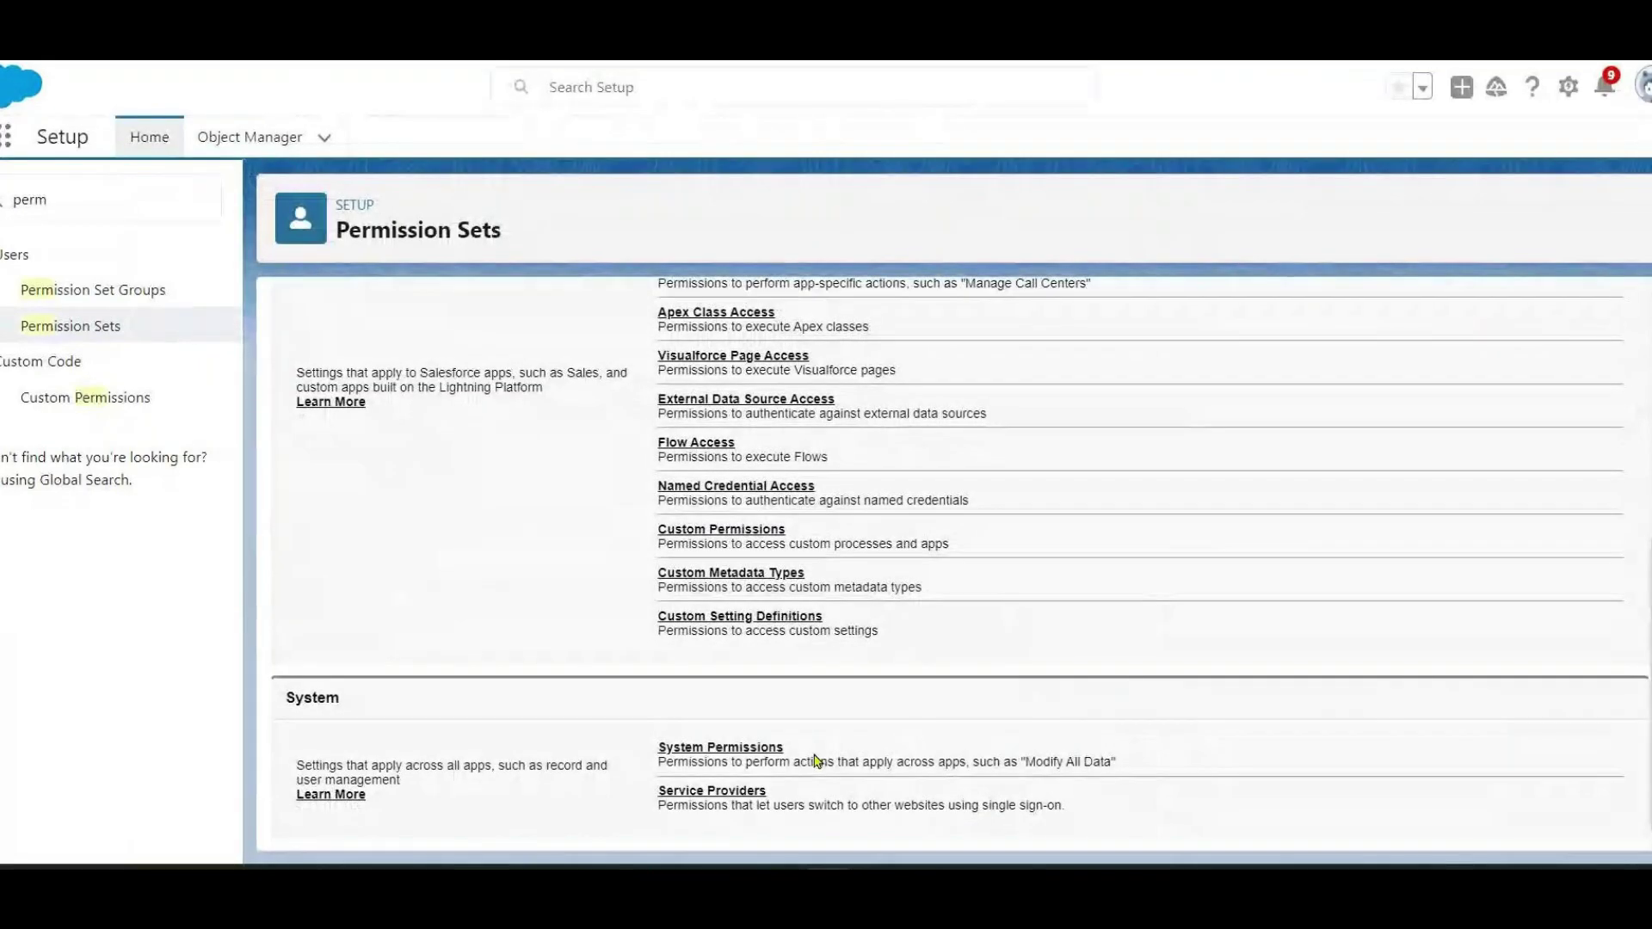
left_click(752, 747)
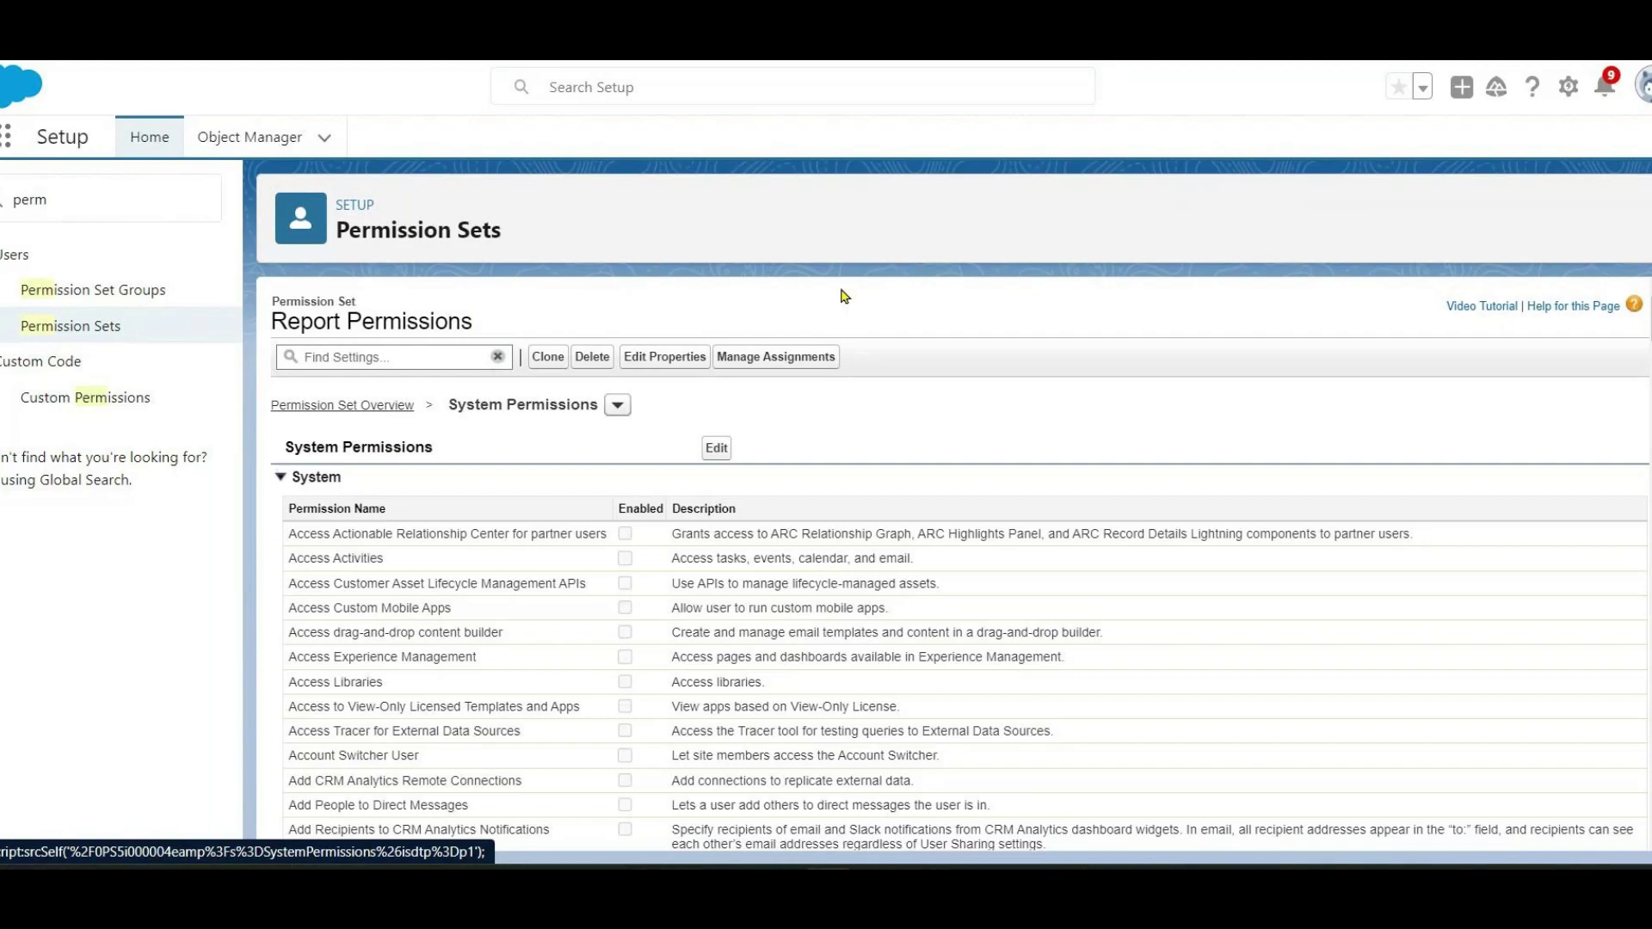
Edit the system permissions and enable Create and Customize Reports.
left_click(717, 445)
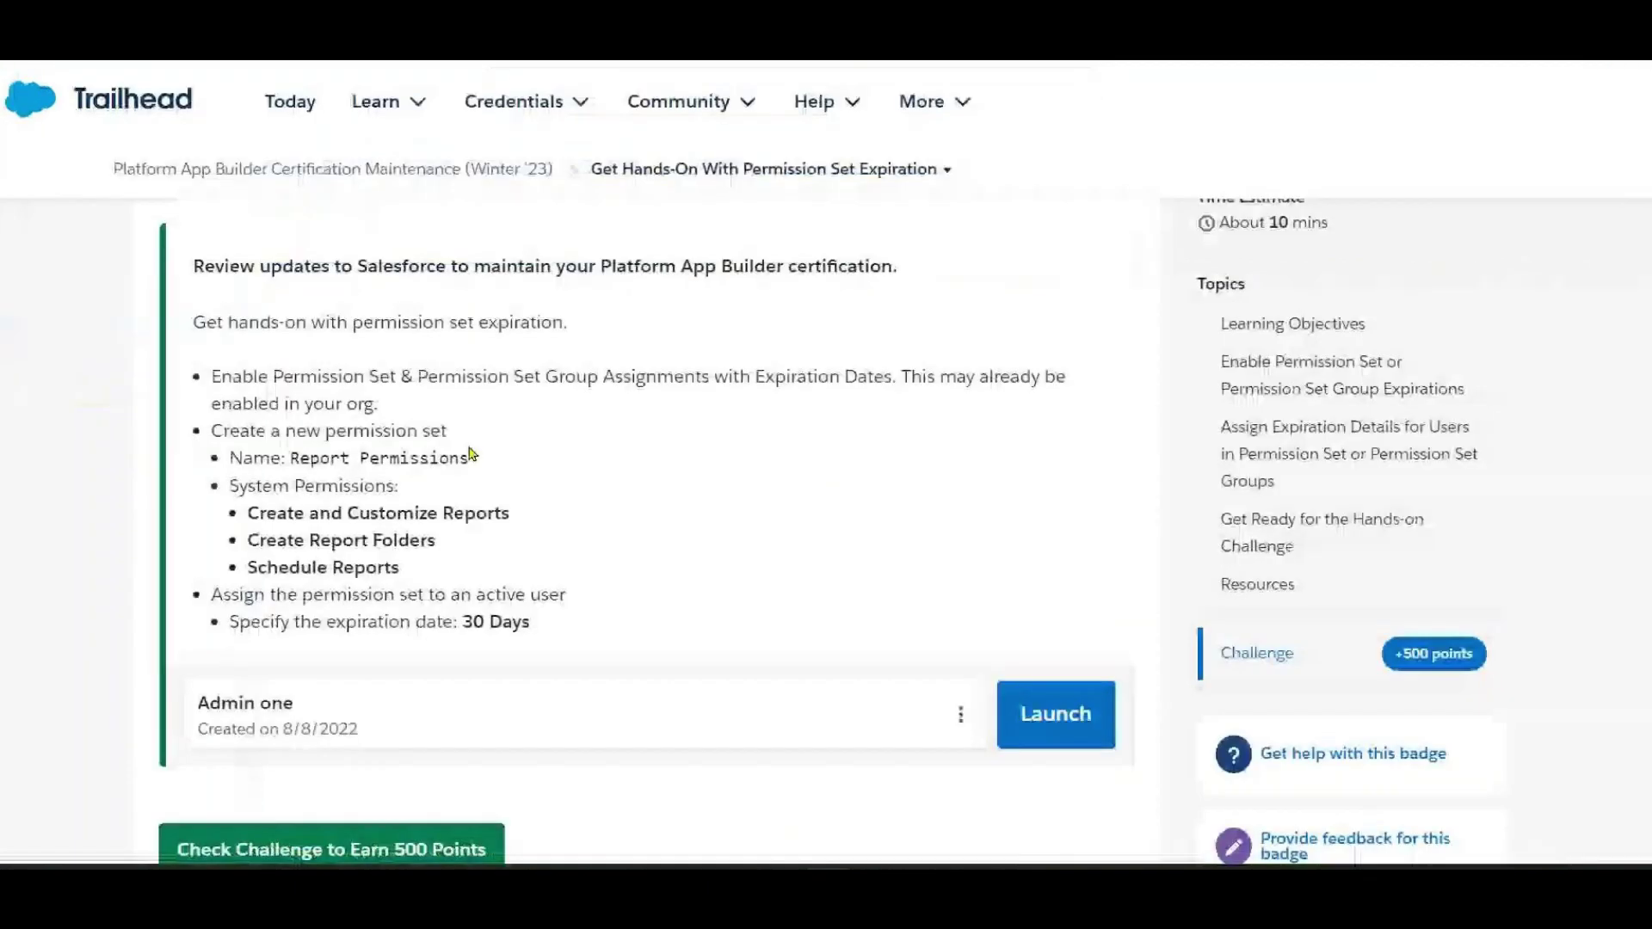
left_click_drag(488, 515, 252, 509)
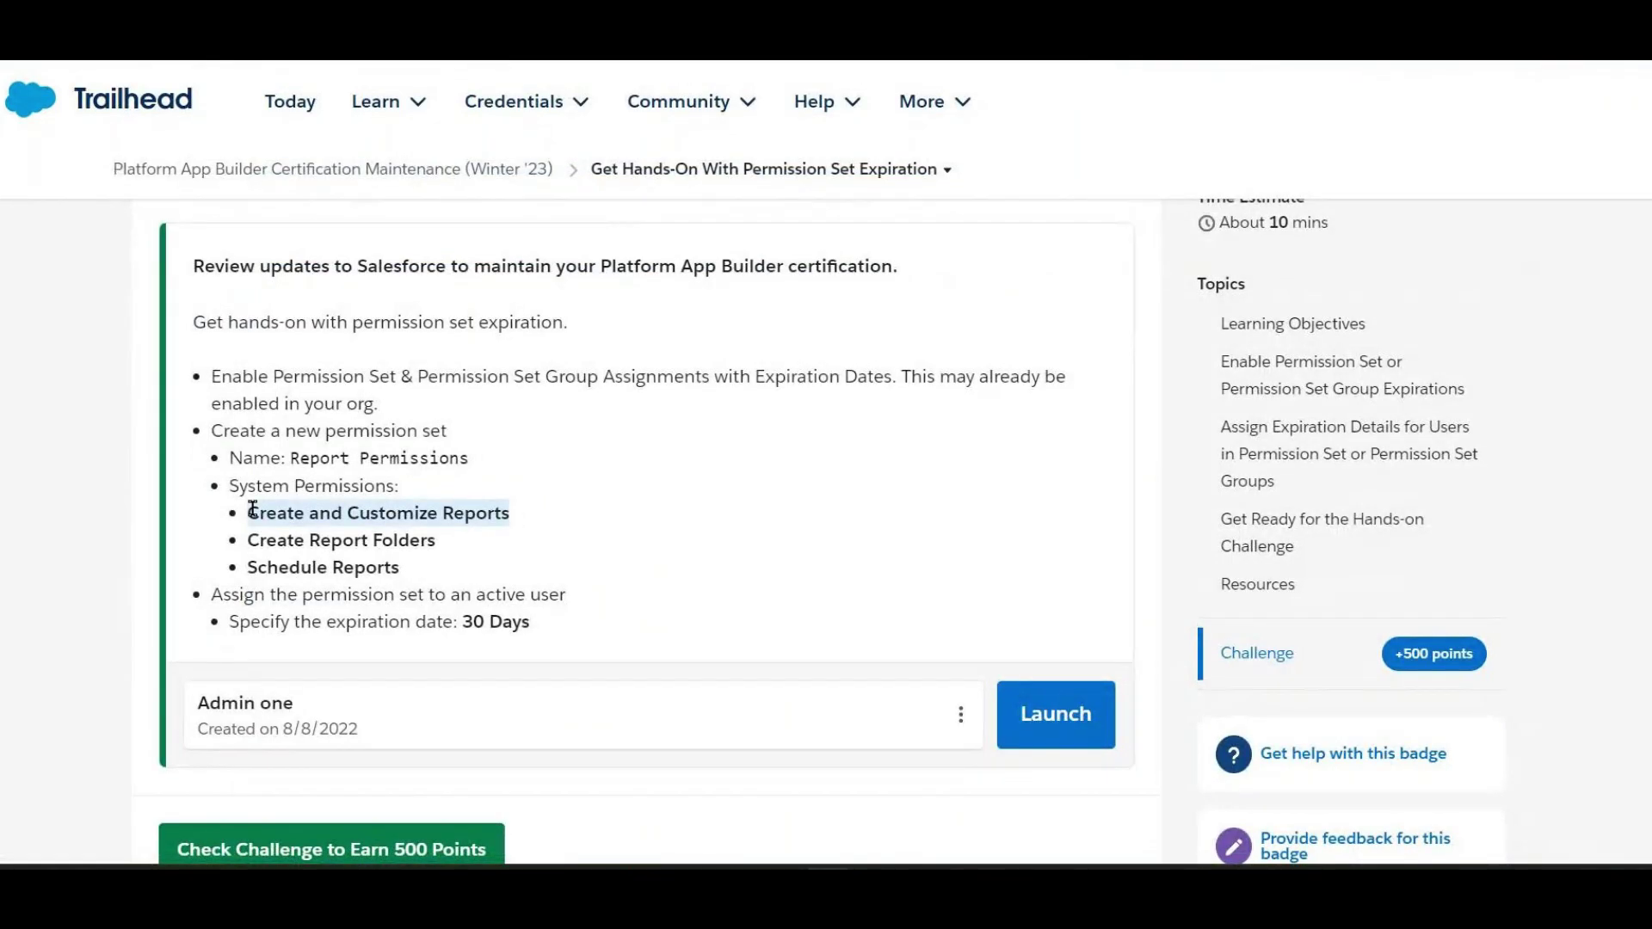
key("alt+Tab")
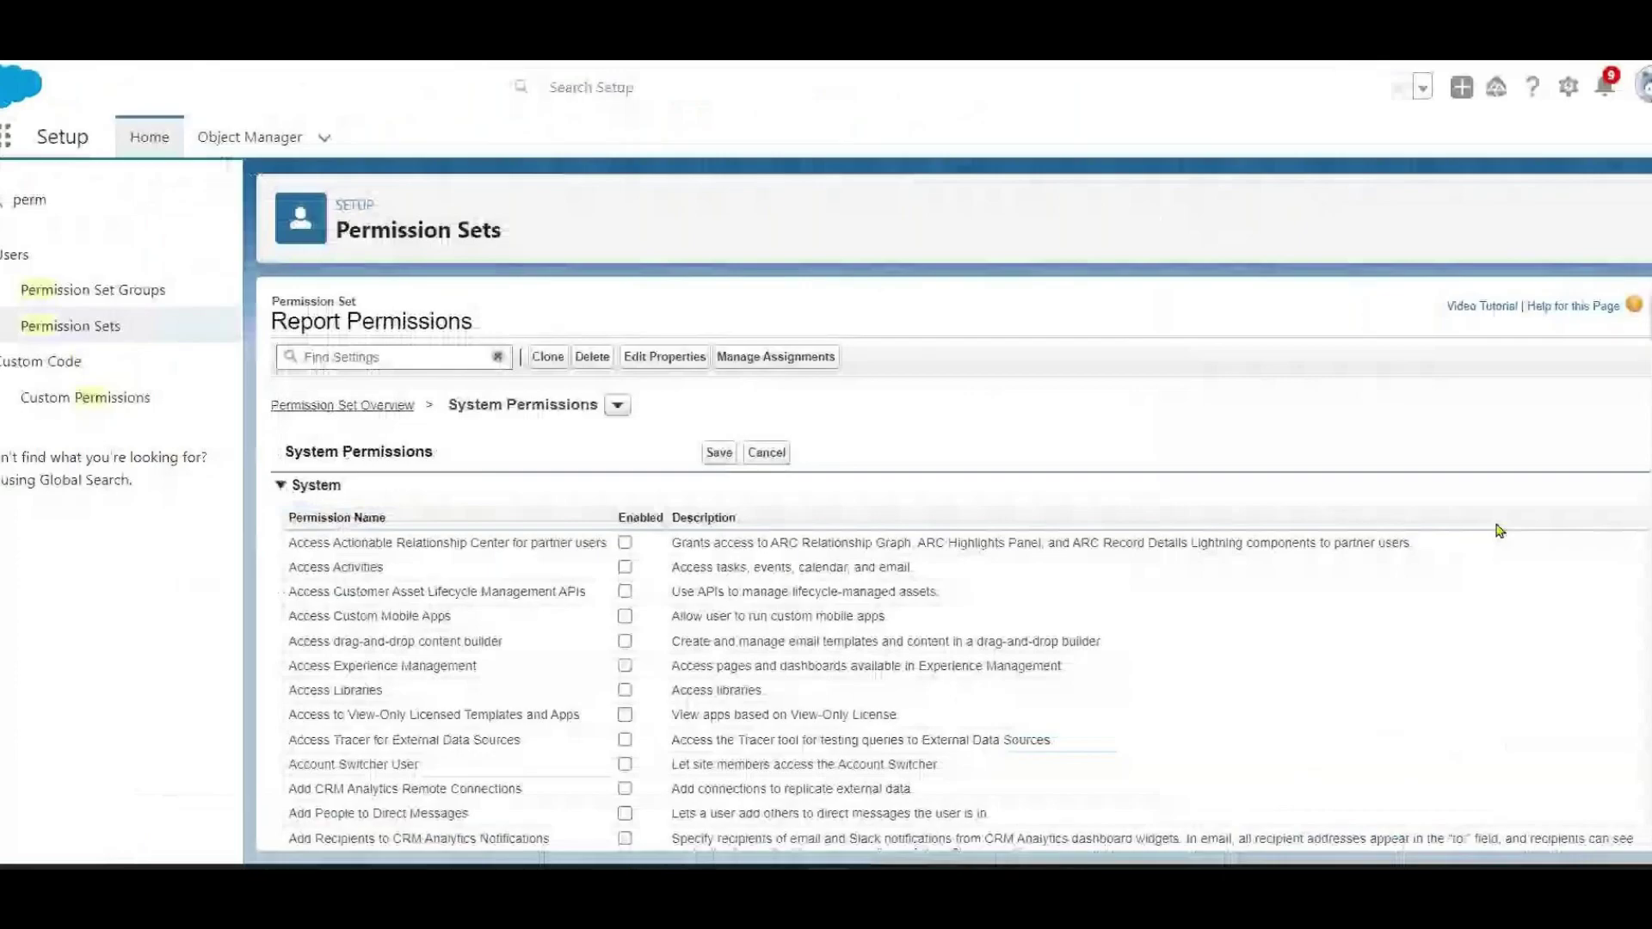
scroll(954, 559, "down", 5)
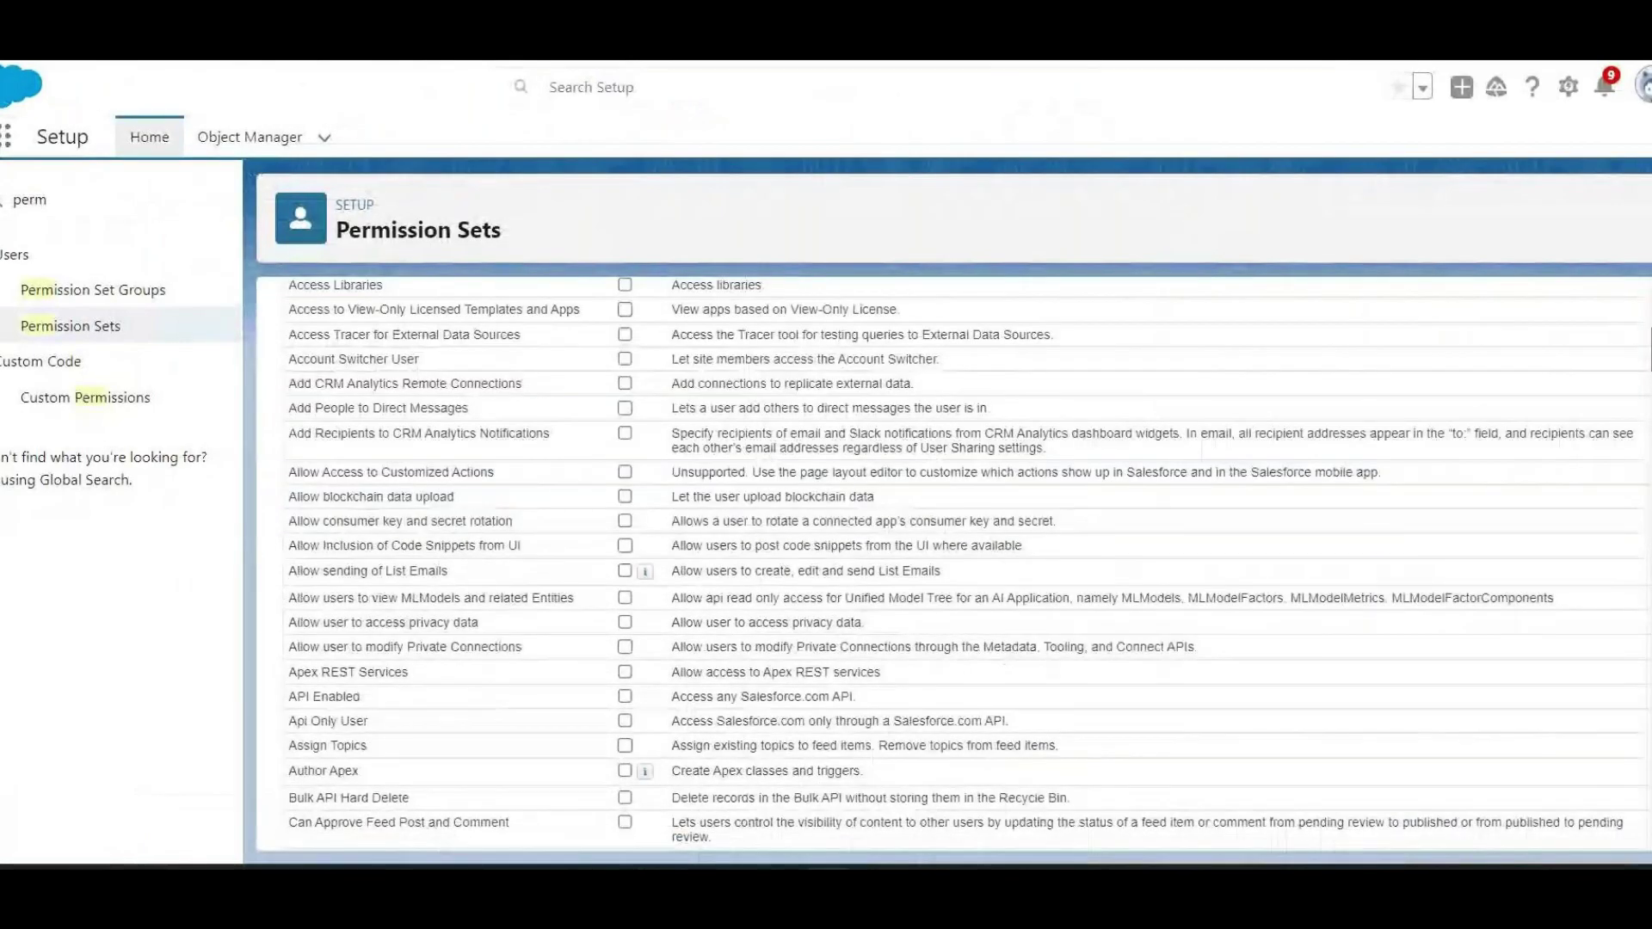
scroll(1267, 233, "up", 5)
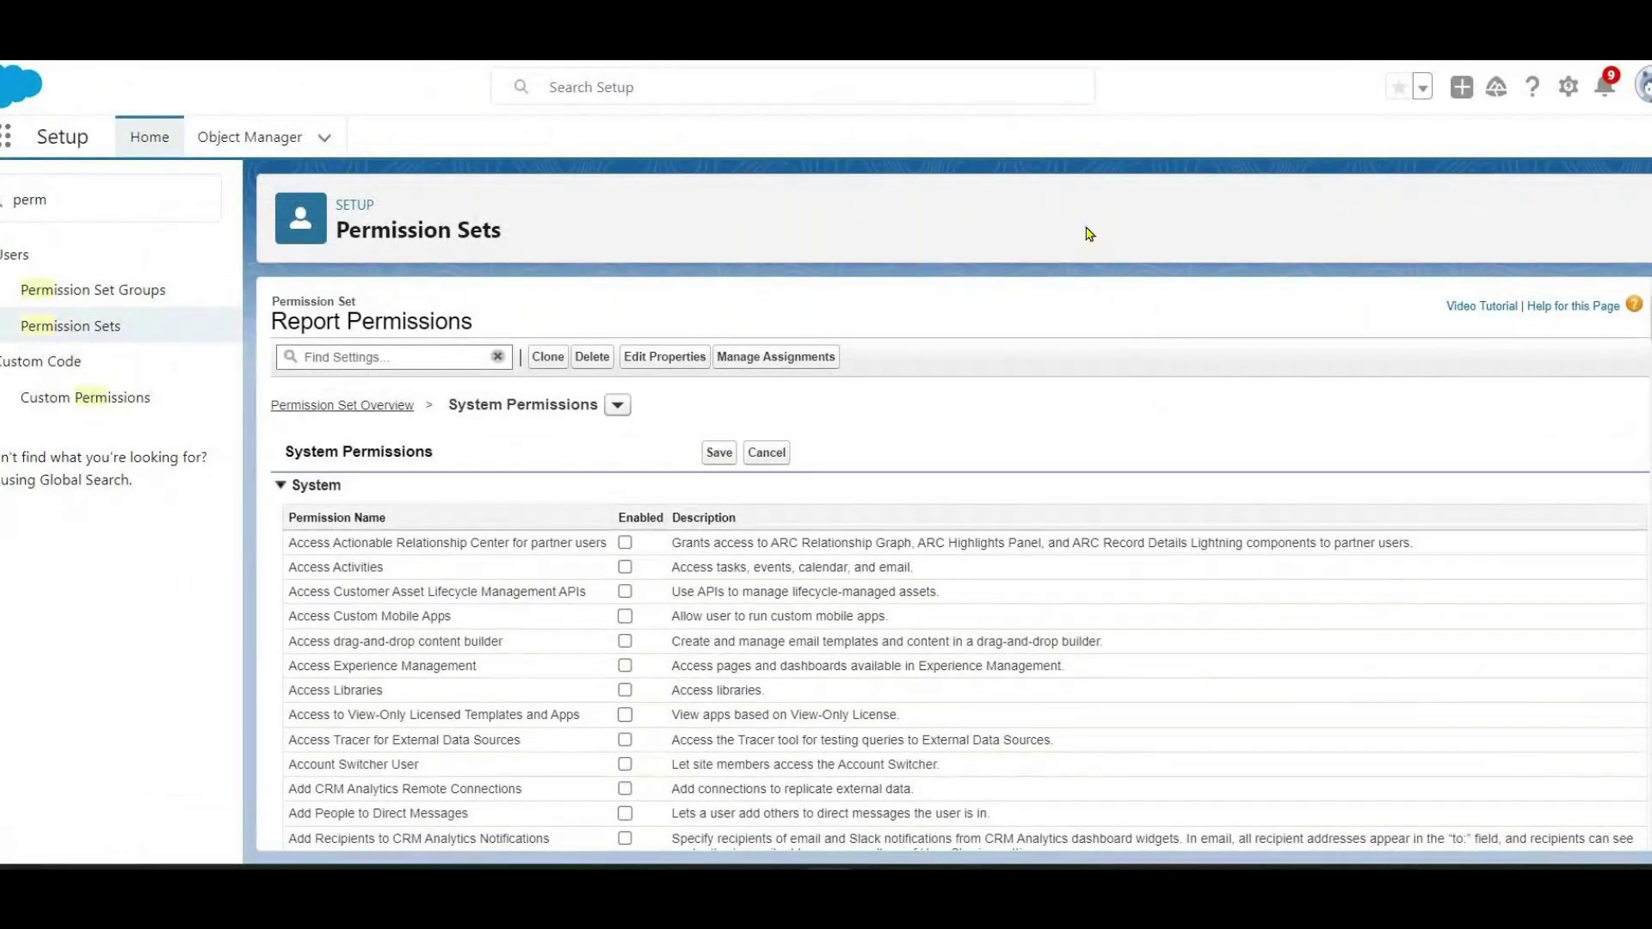
key("ctrl+v")
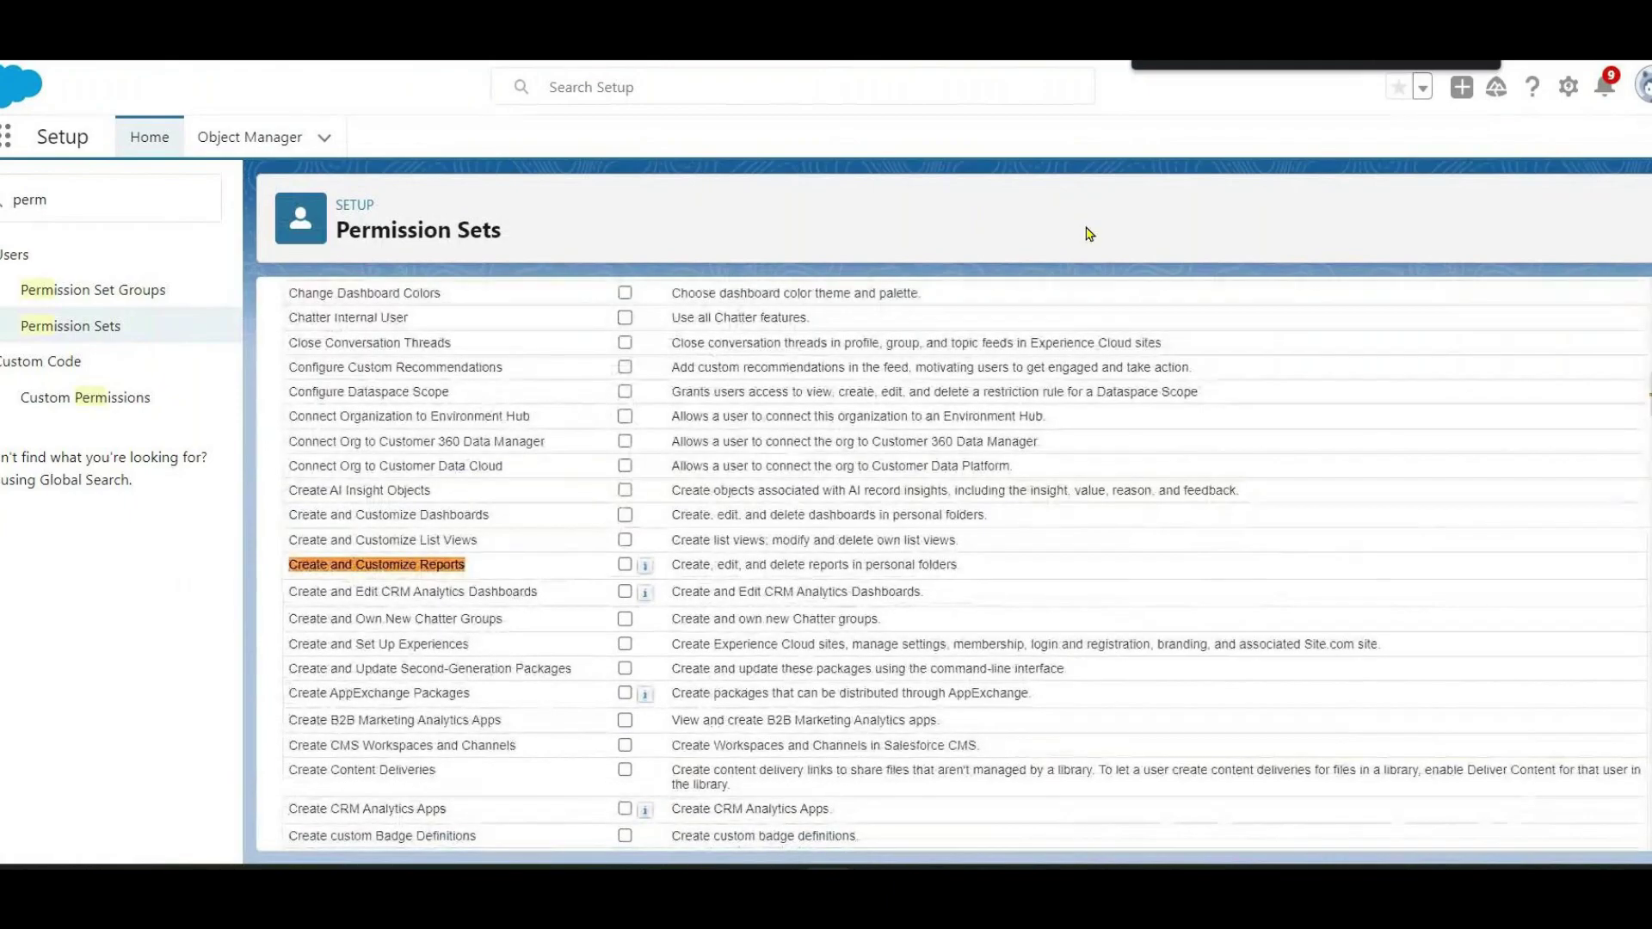
left_click(625, 564)
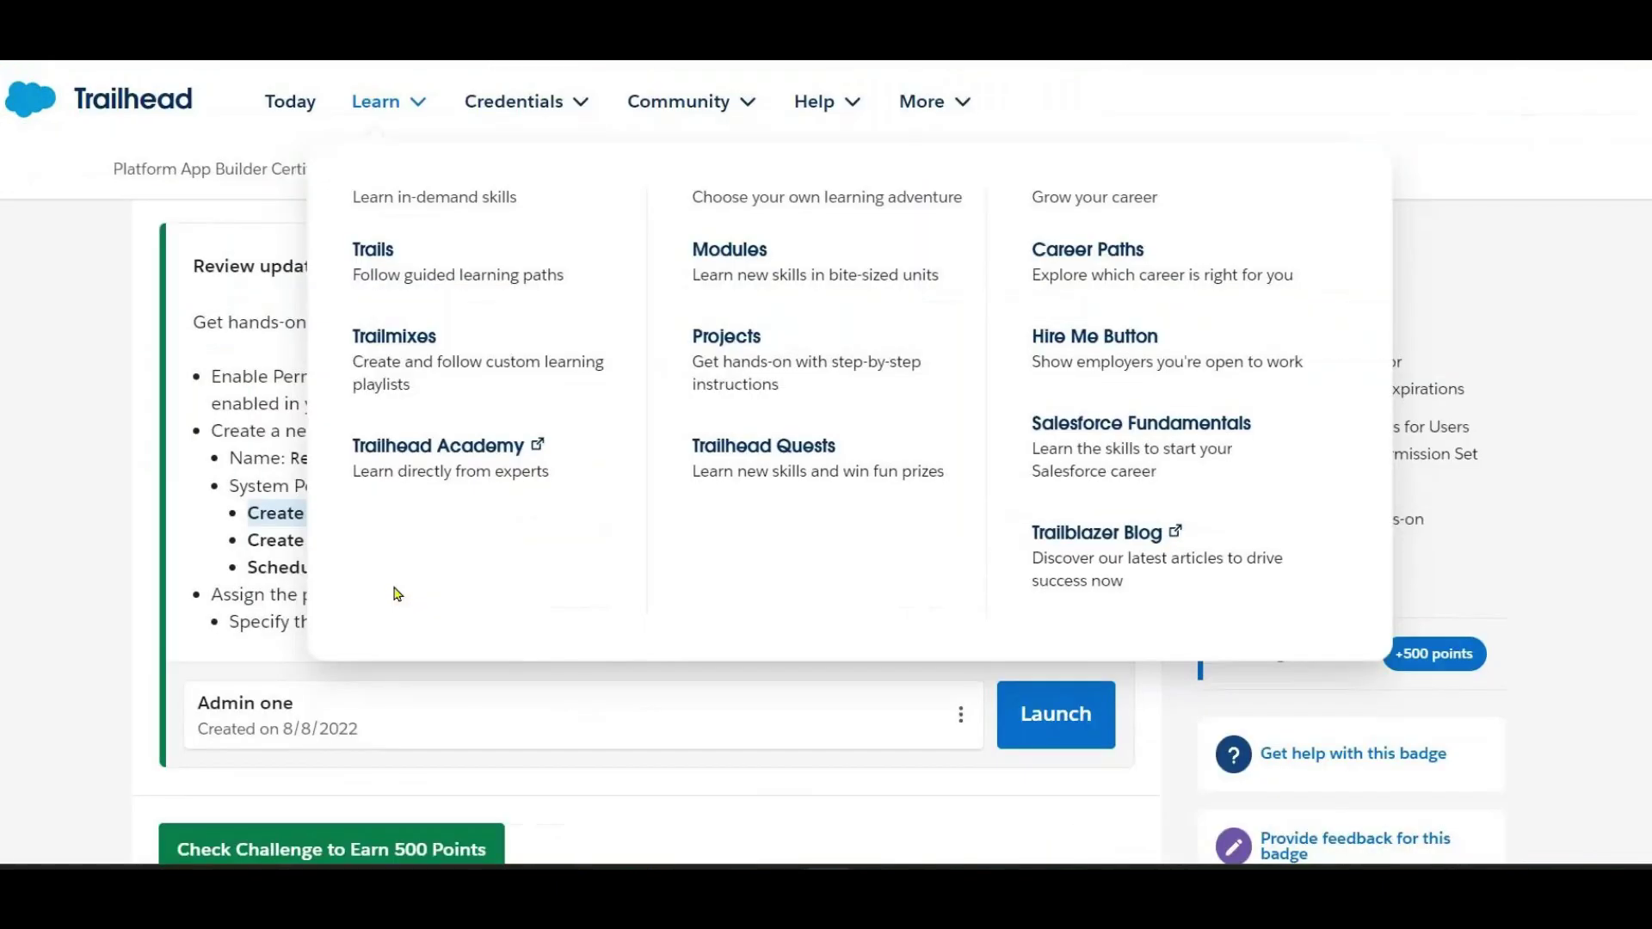
Enable the Create Report Folders permission.
left_click_drag(461, 542, 244, 539)
left_click(678, 102)
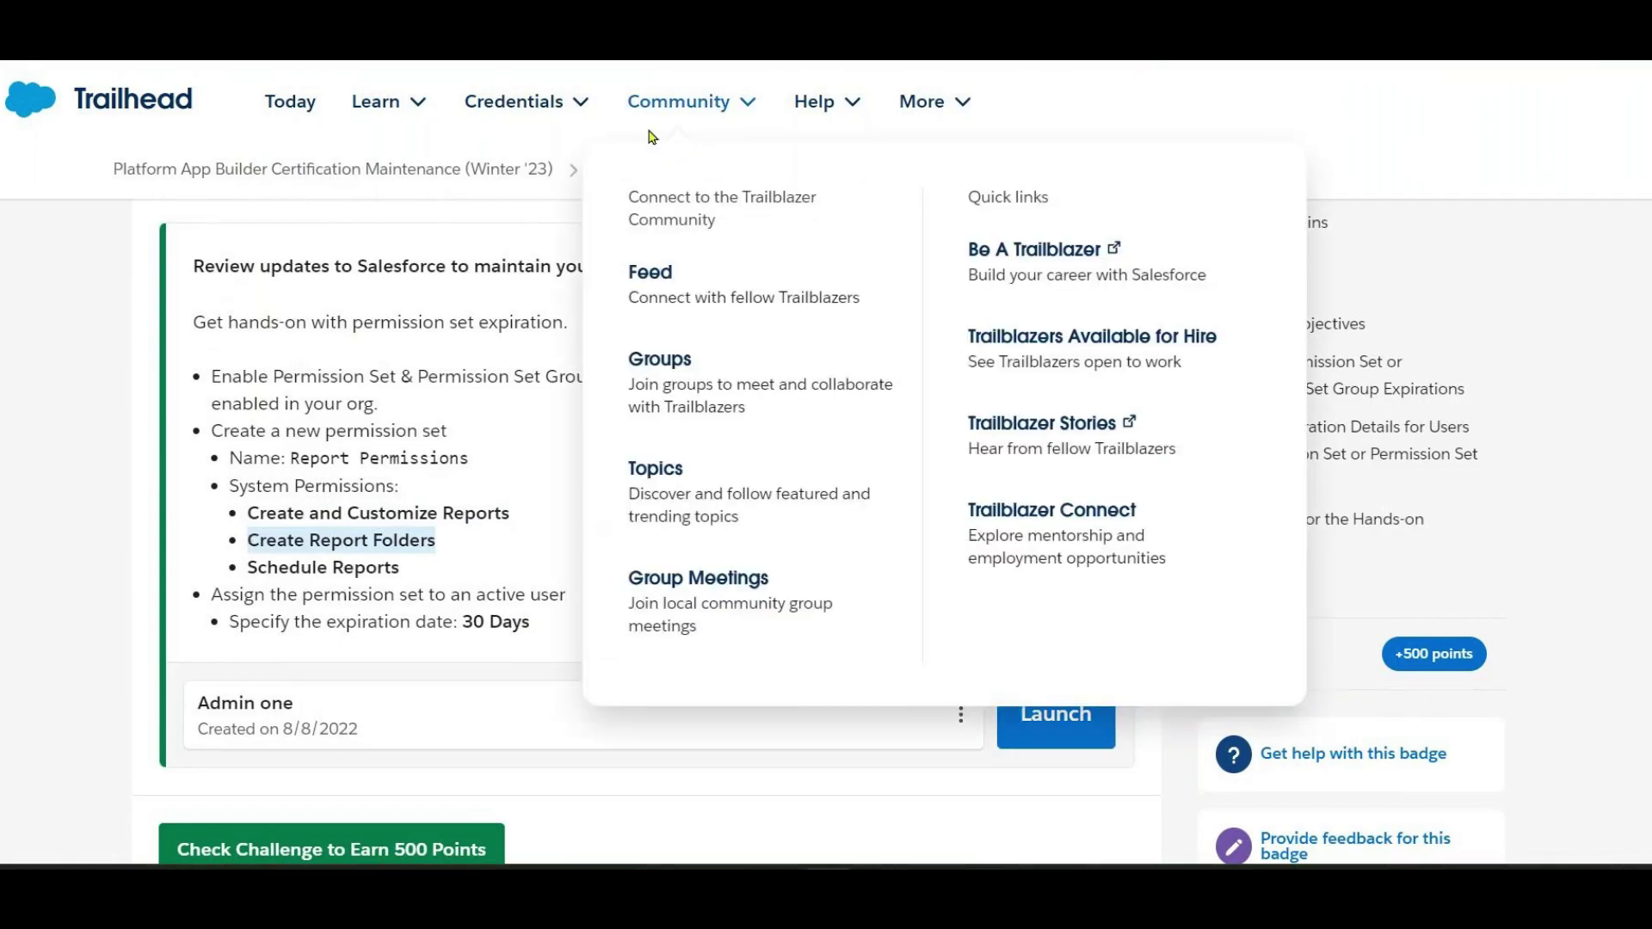
key("ctrl+Tab")
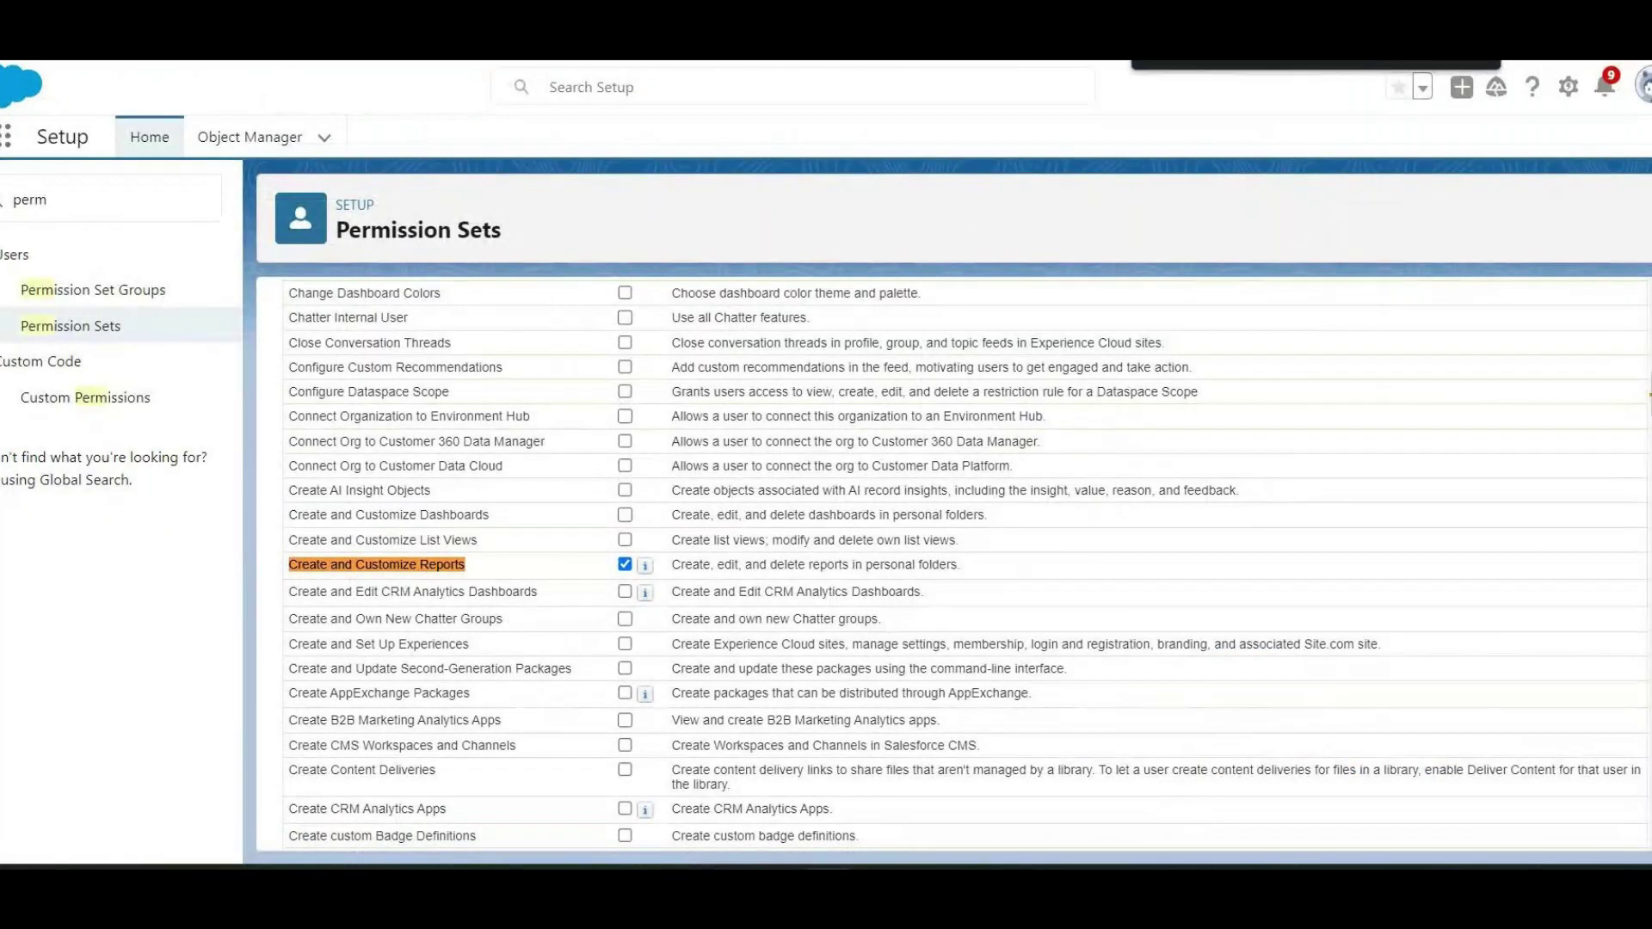
scroll(684, 502, "down", 5)
left_click(624, 563)
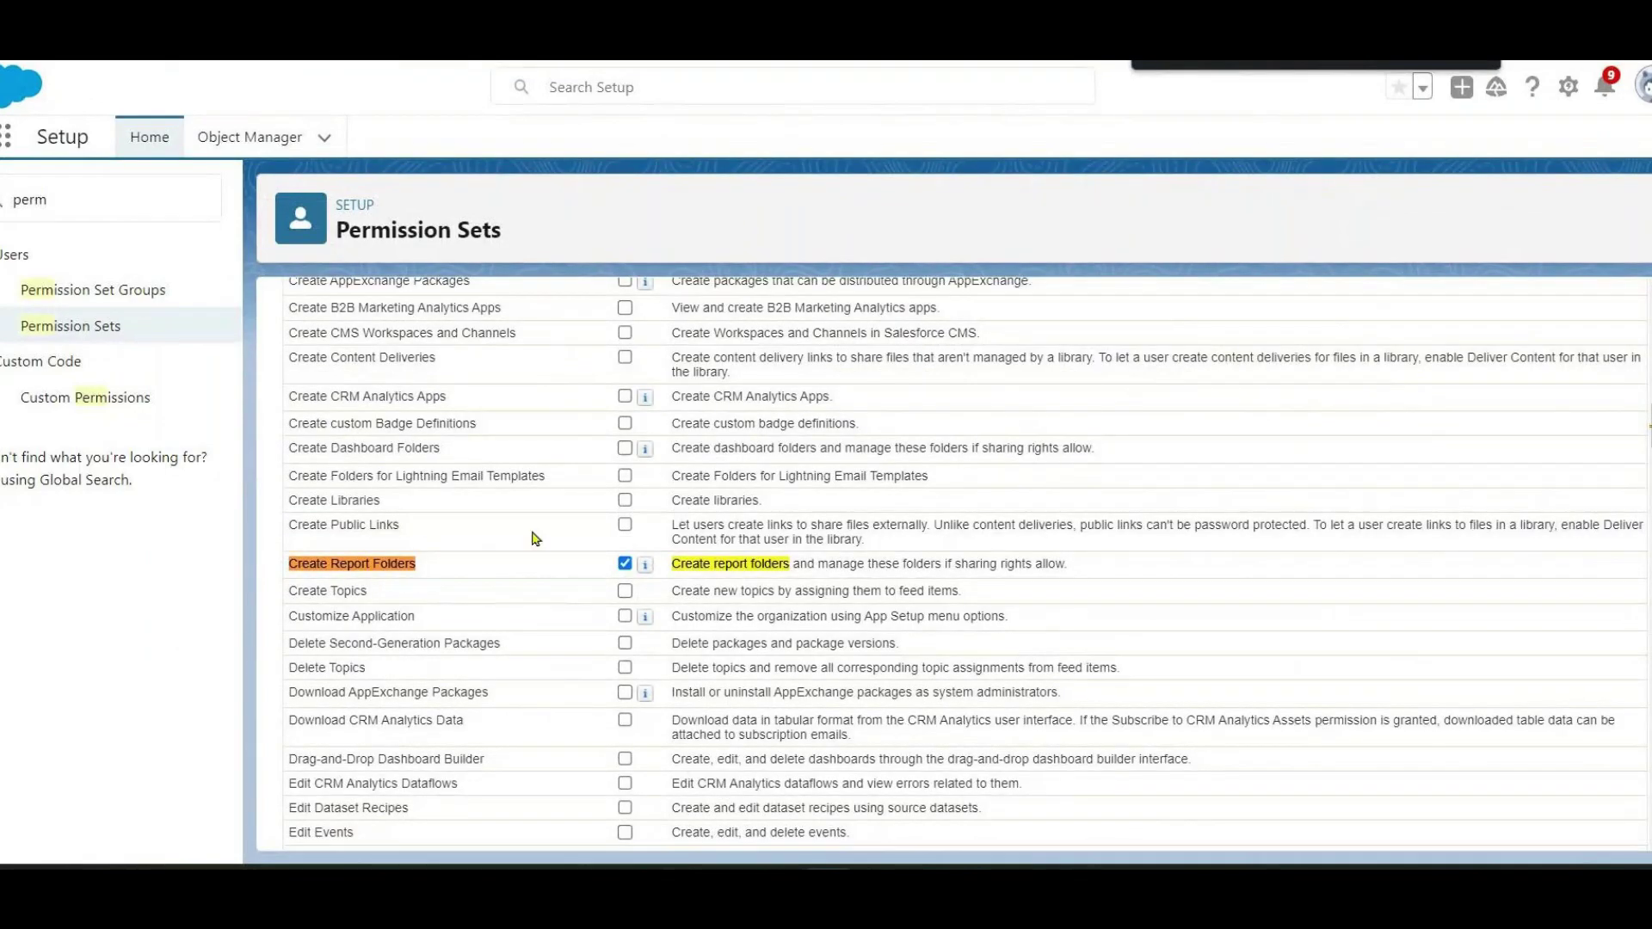
Find and enable the Schedule Reports permission with Ctrl+F.
key("alt+Tab")
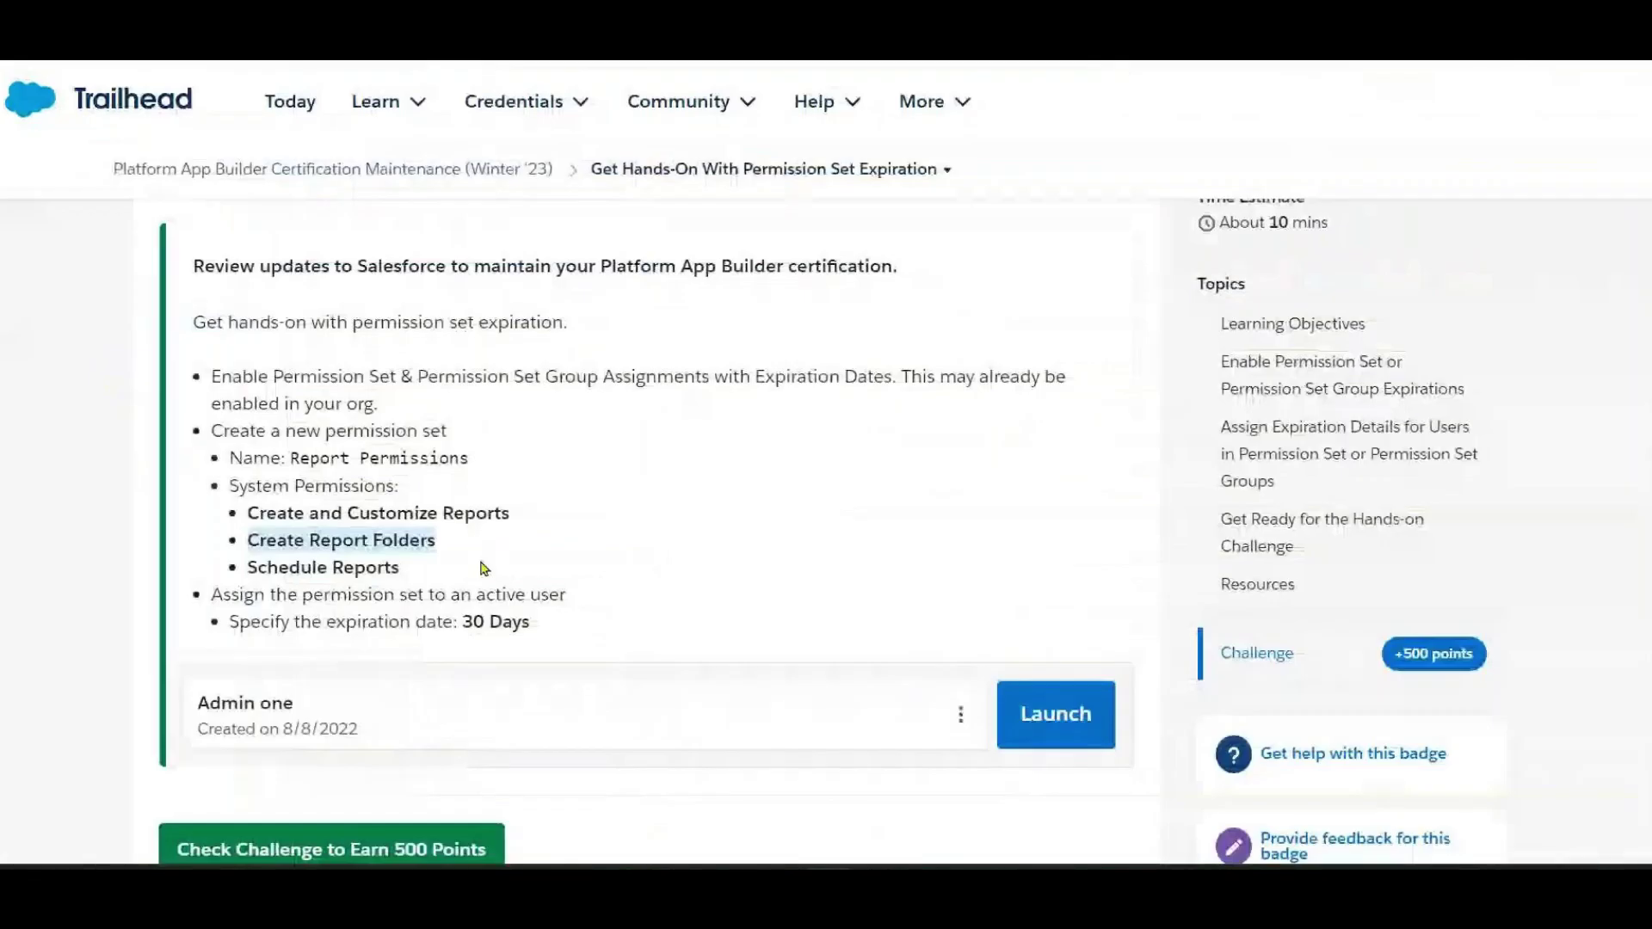
left_click_drag(400, 568, 249, 564)
key("ctrl+c")
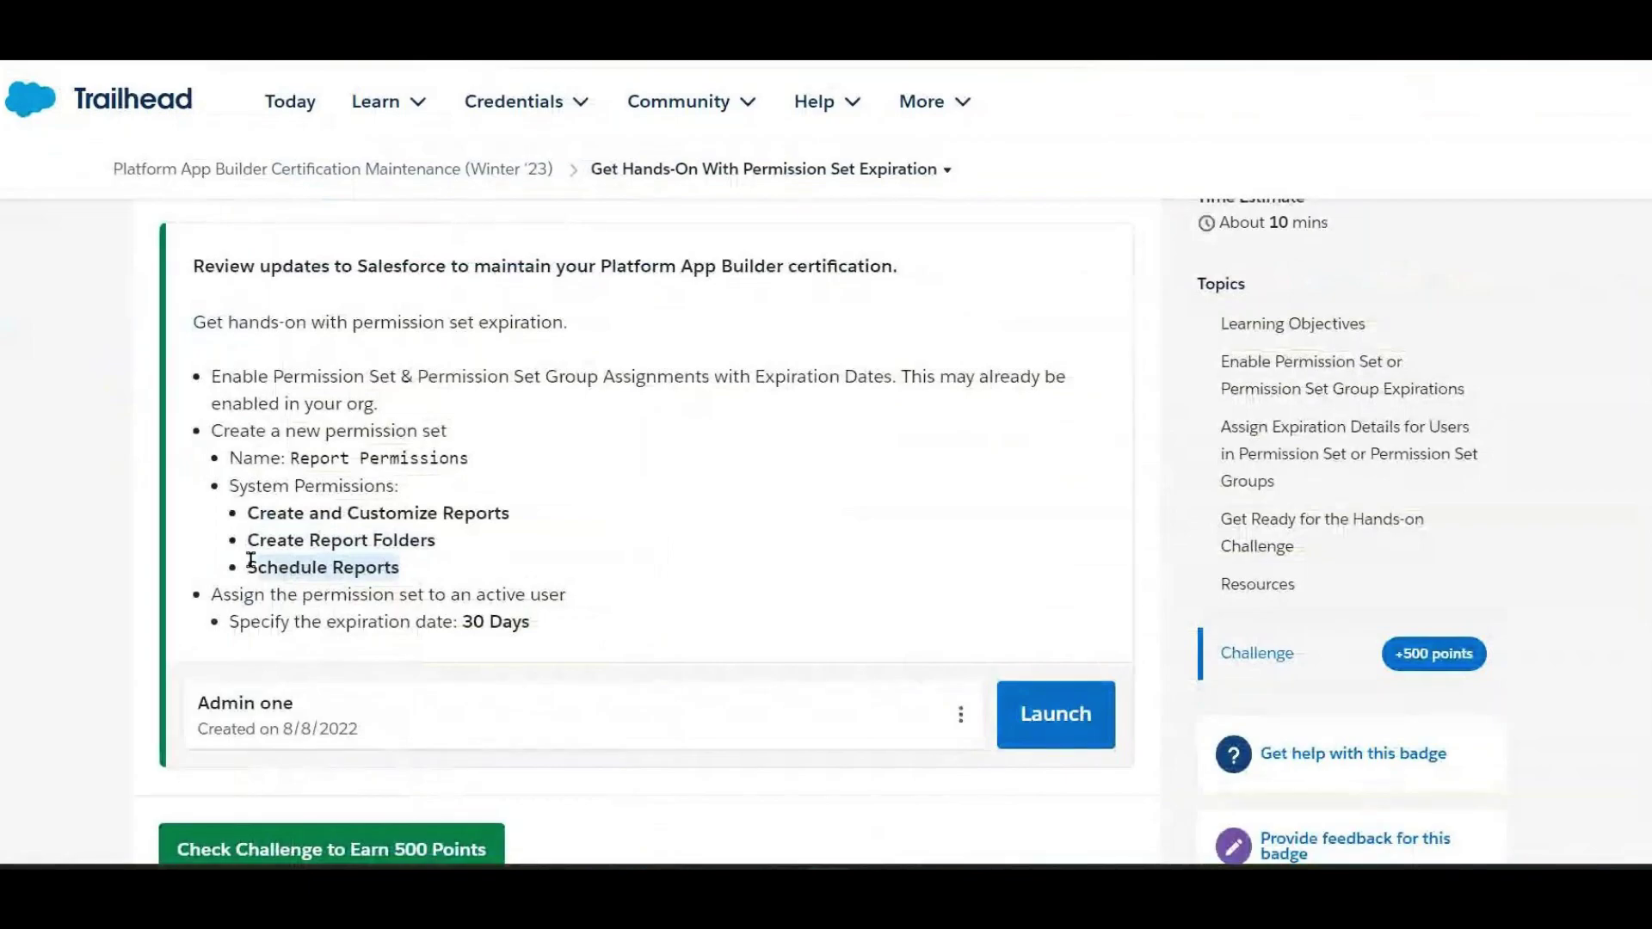
key("alt+Tab")
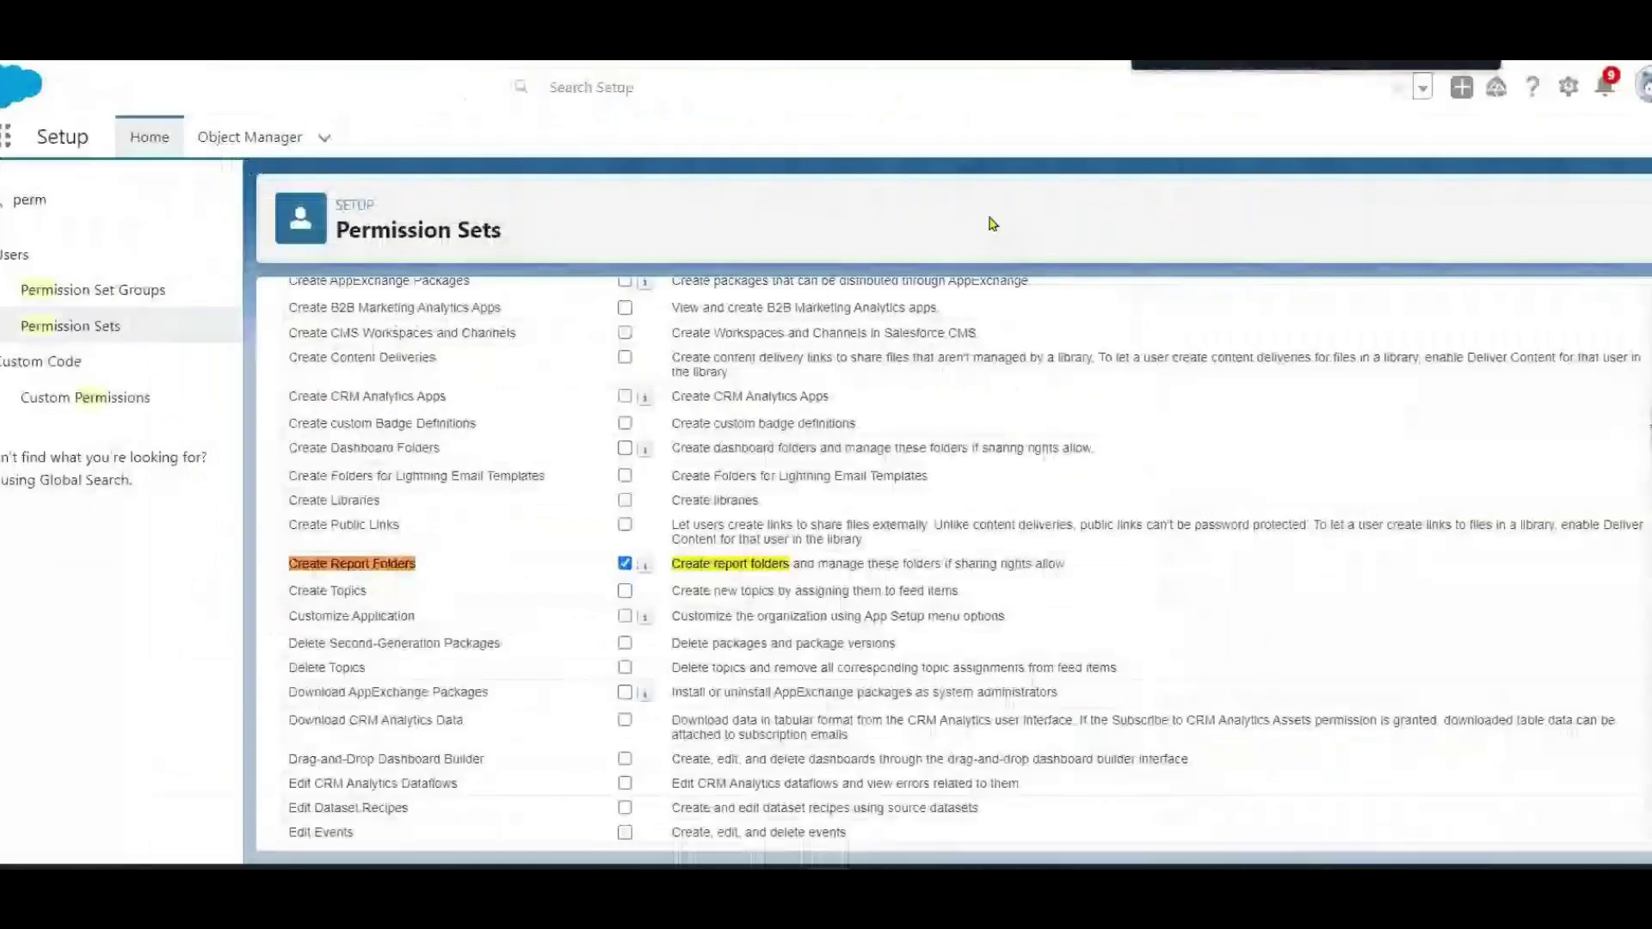
key("ctrl+f")
key("ctrl+v")
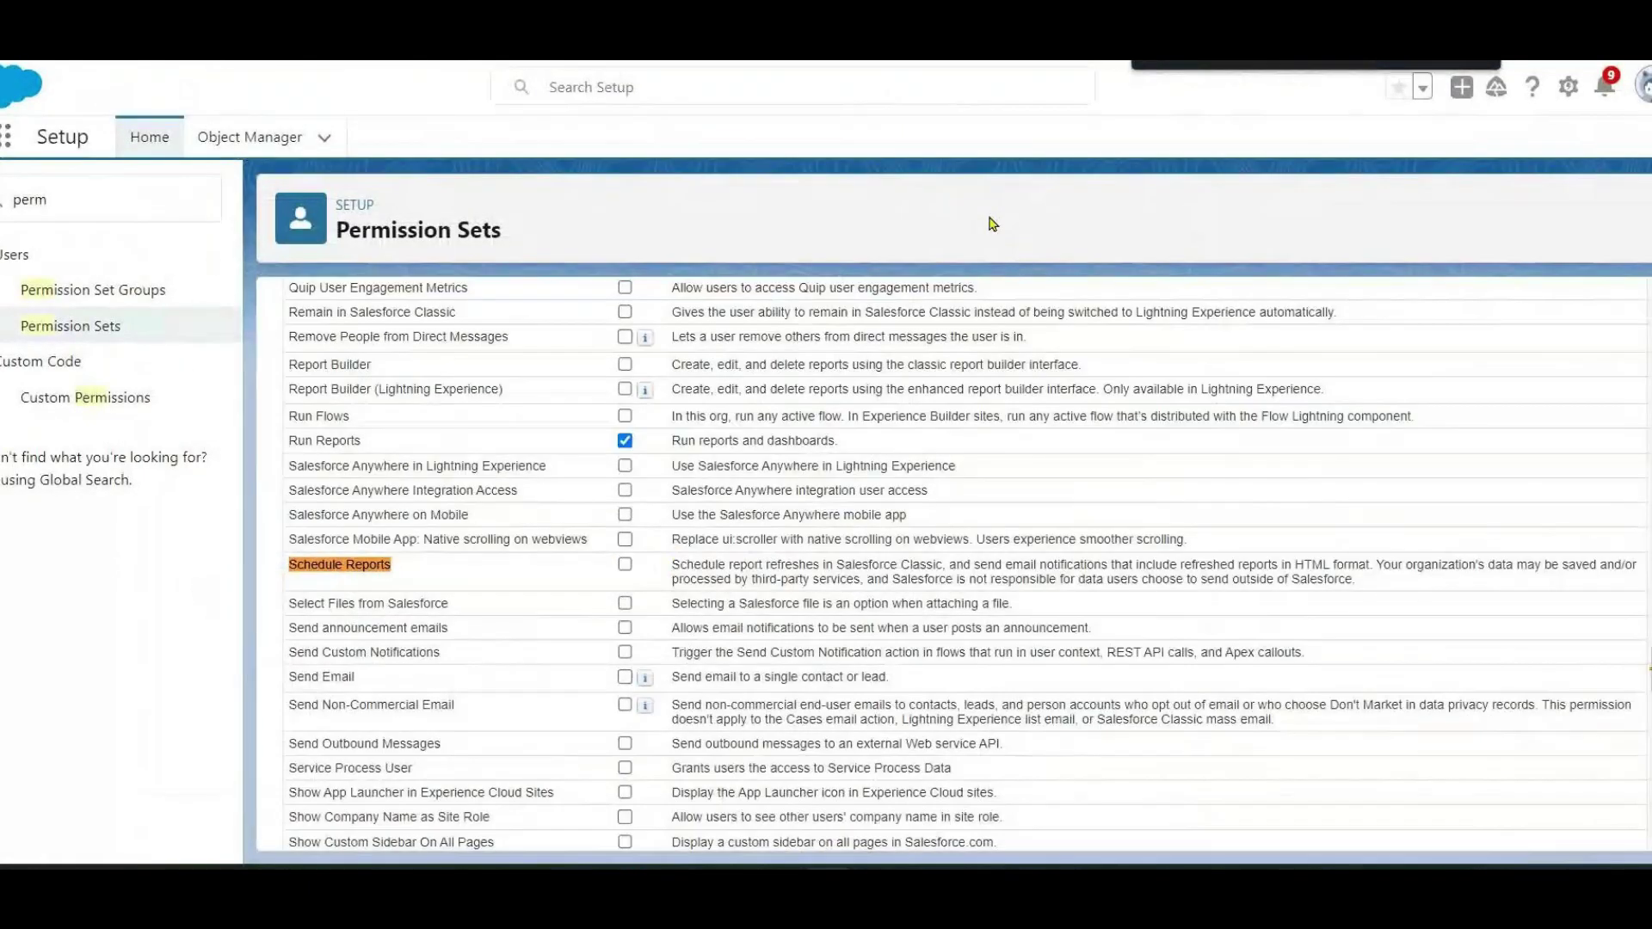
left_click(624, 564)
key("Home")
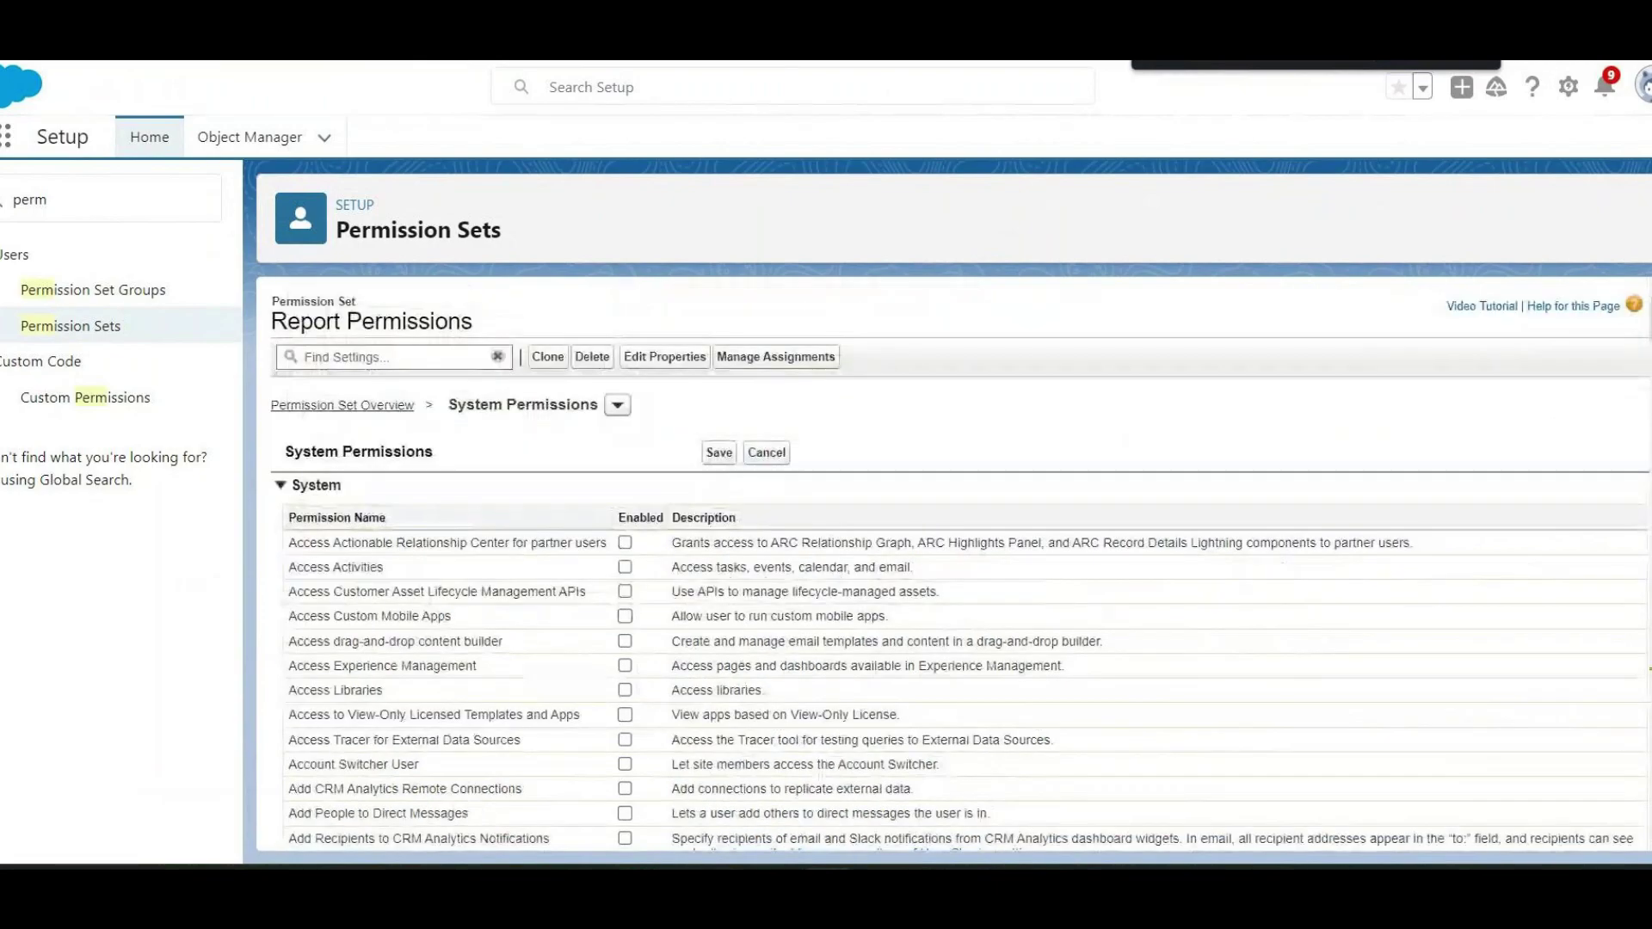
Save the enabled report permissions, confirm the change, and verify Schedule Reports is checked.
left_click(719, 453)
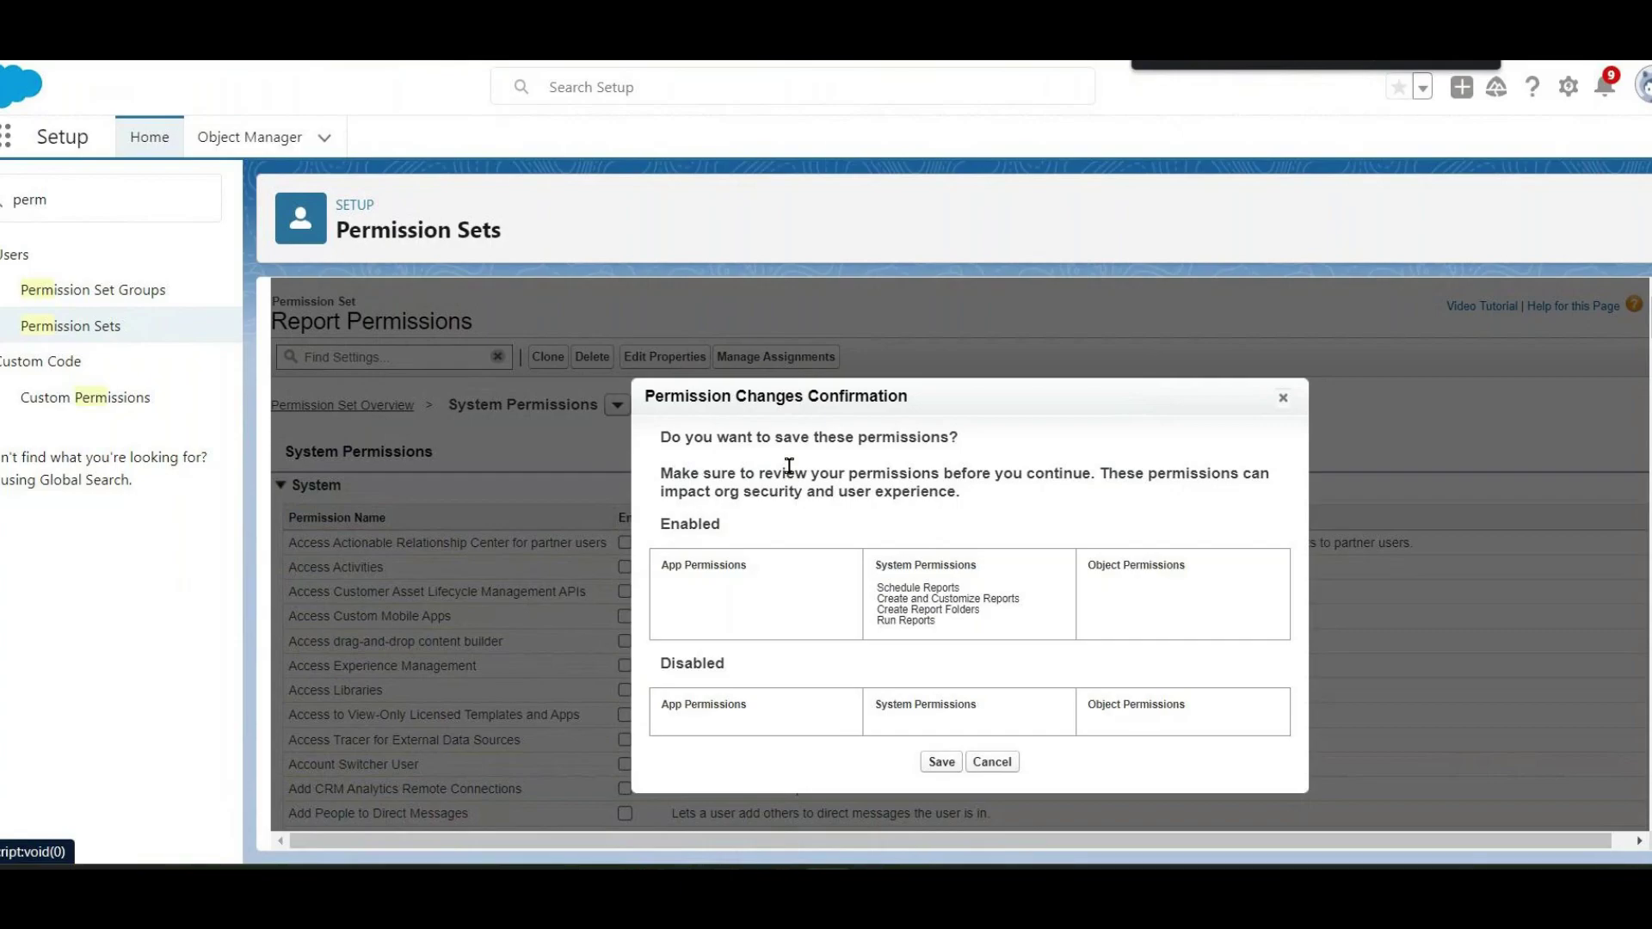
left_click(941, 762)
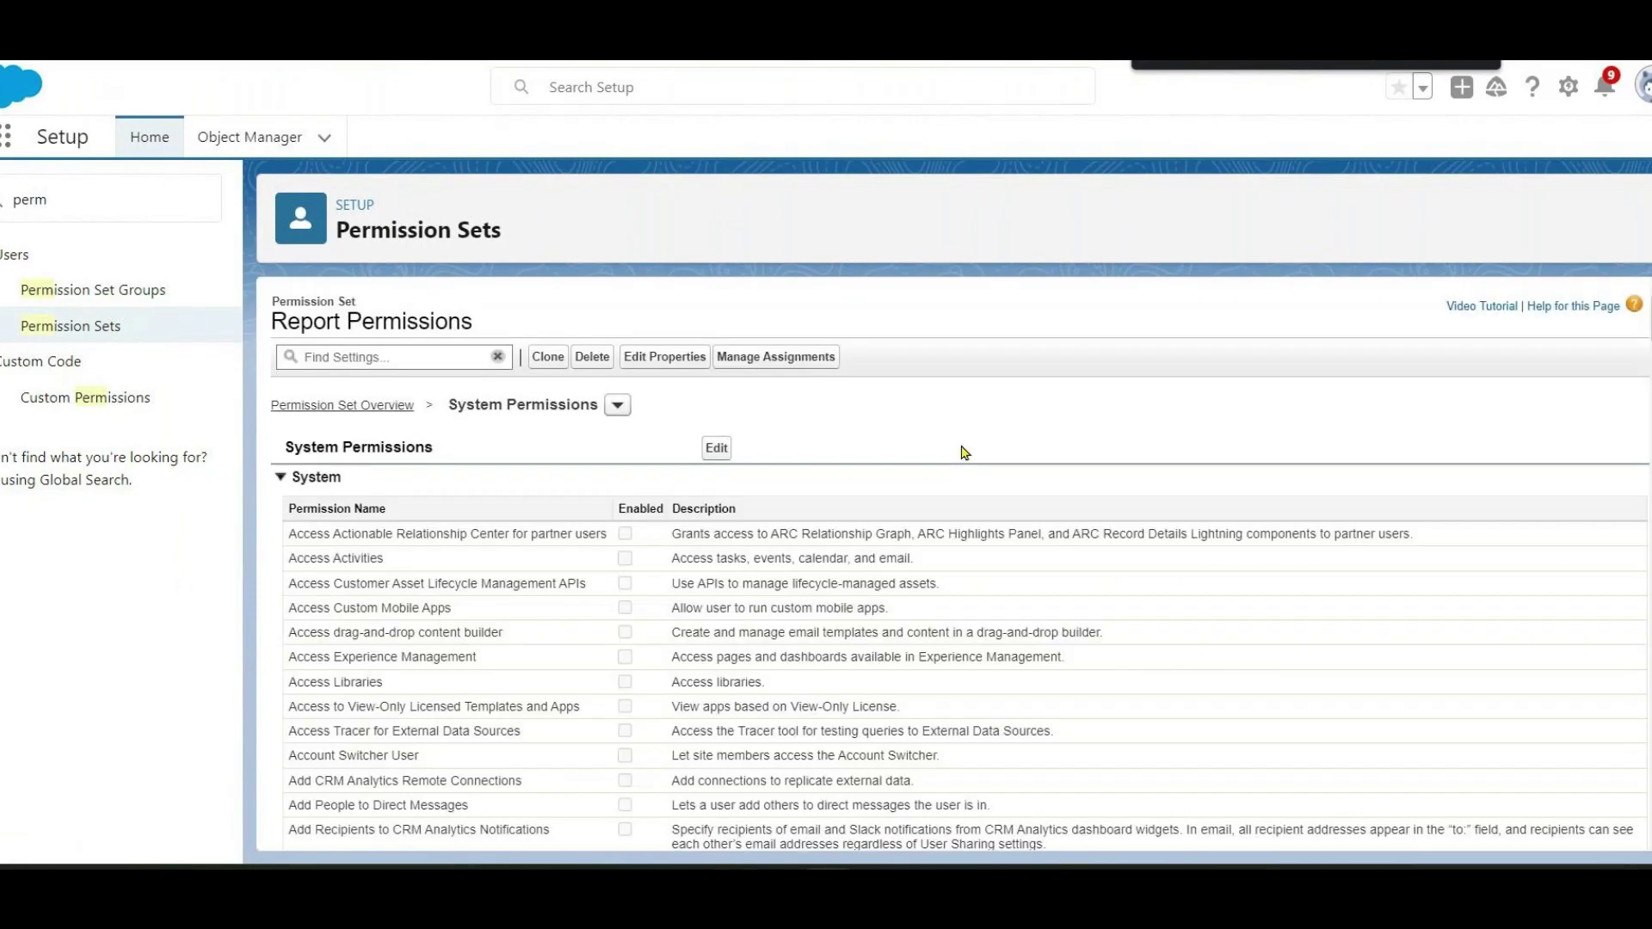
key("Return")
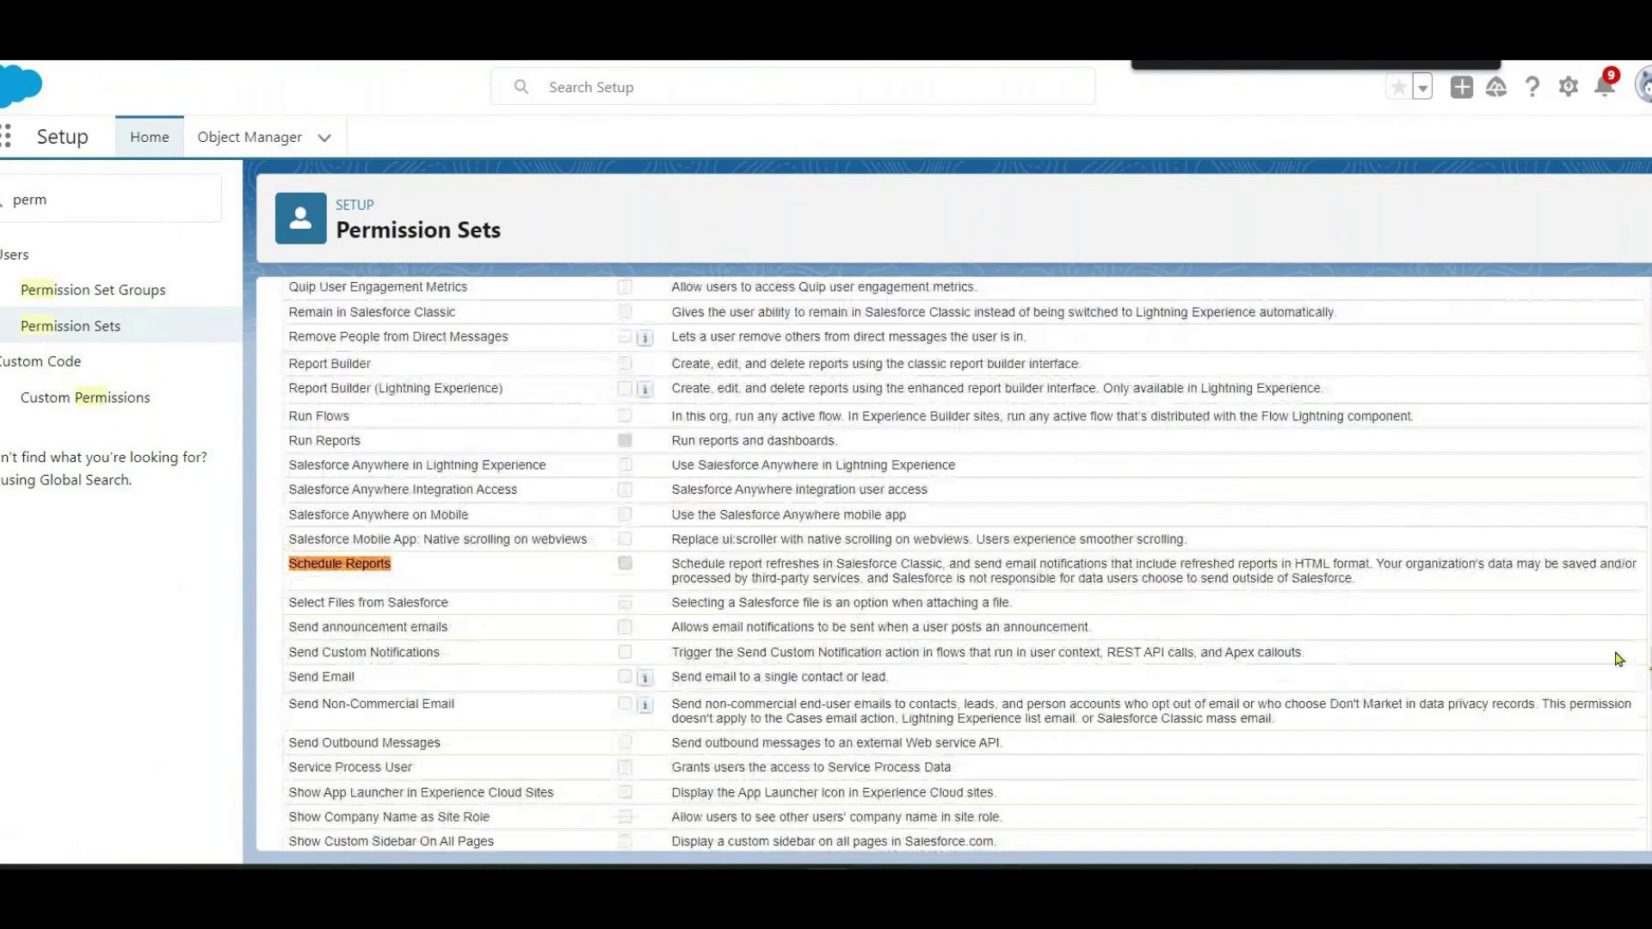
Review the challenge's instructions for assigning the permission set.
scroll(1617, 659, "up", 15)
scroll(867, 379, "up", 10)
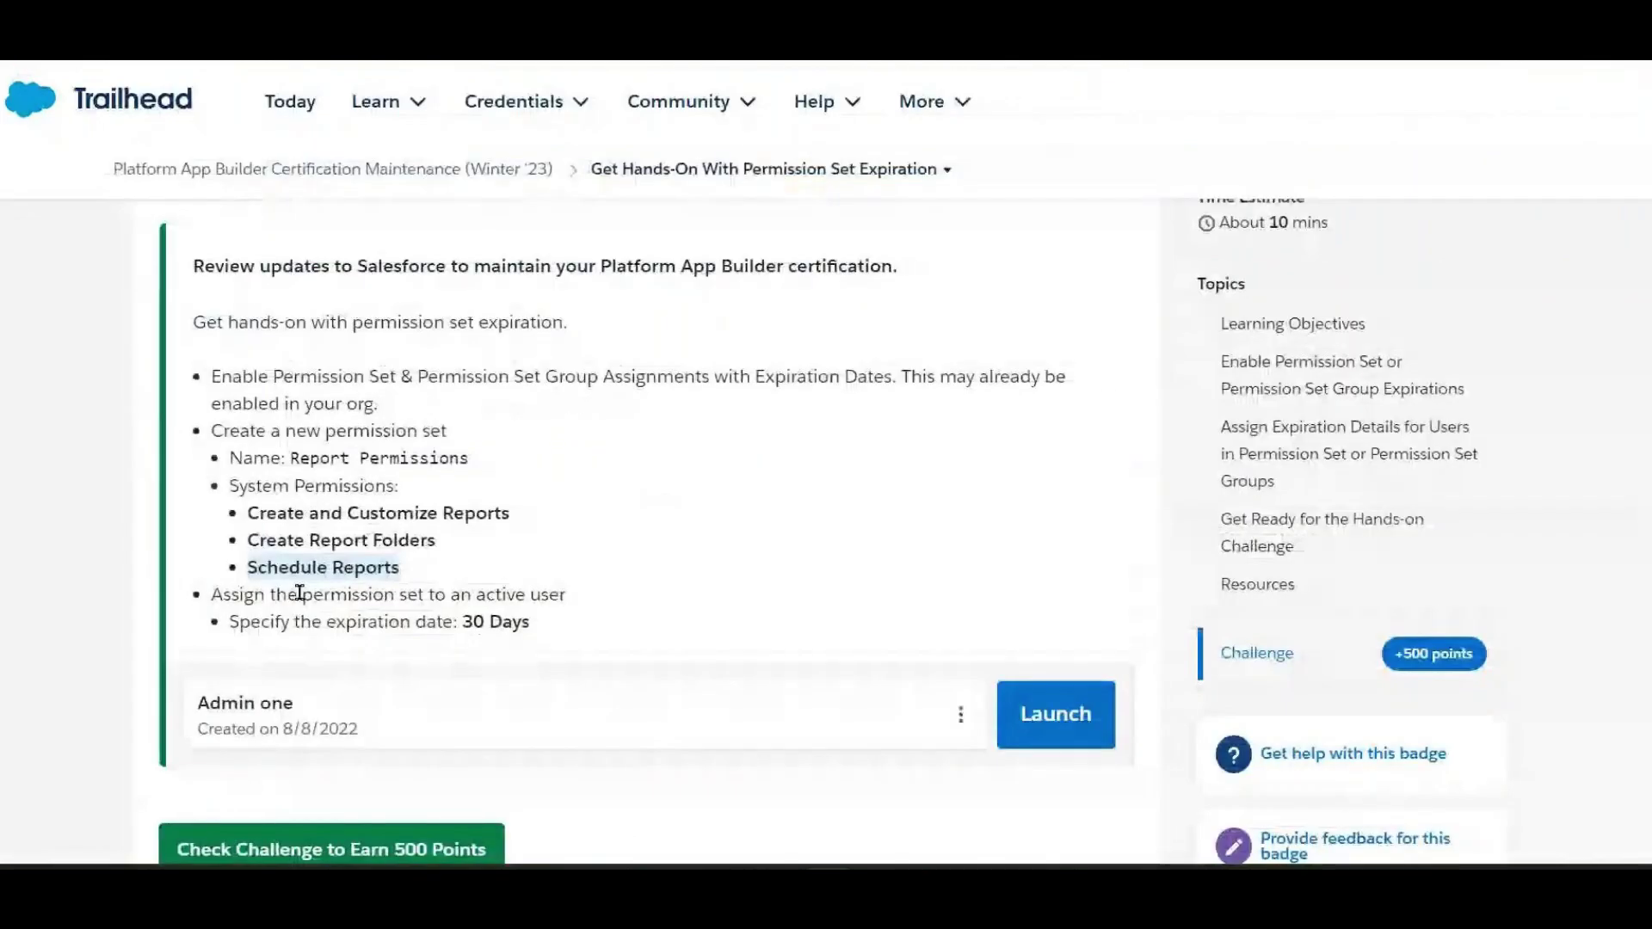
left_click_drag(223, 591, 428, 618)
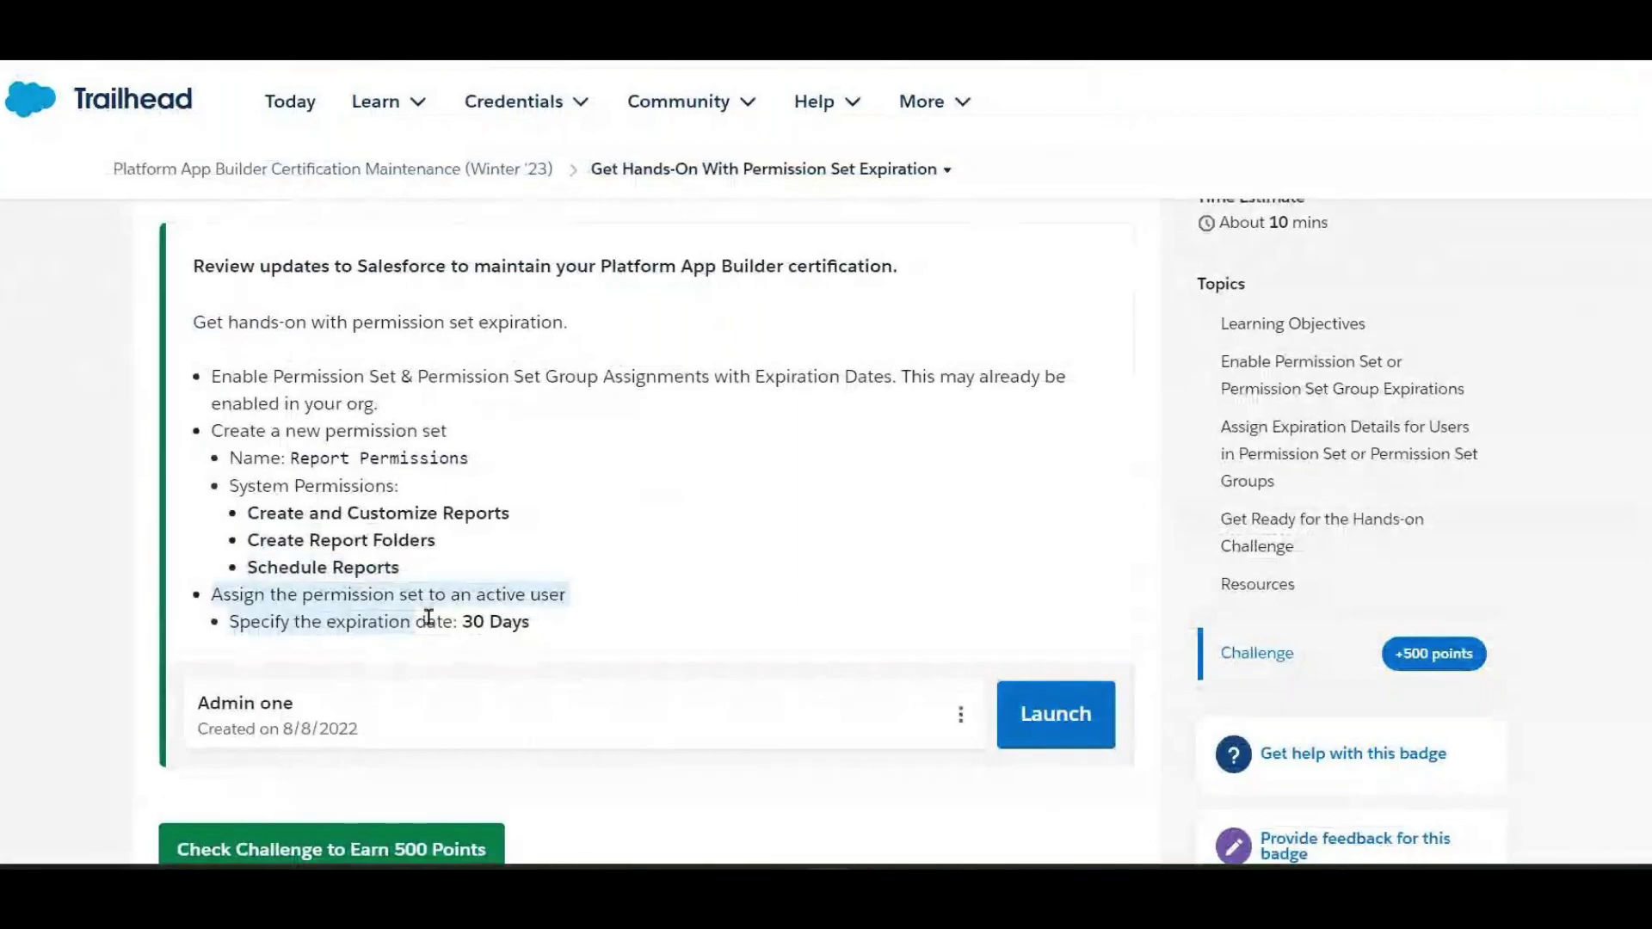
left_click(429, 618)
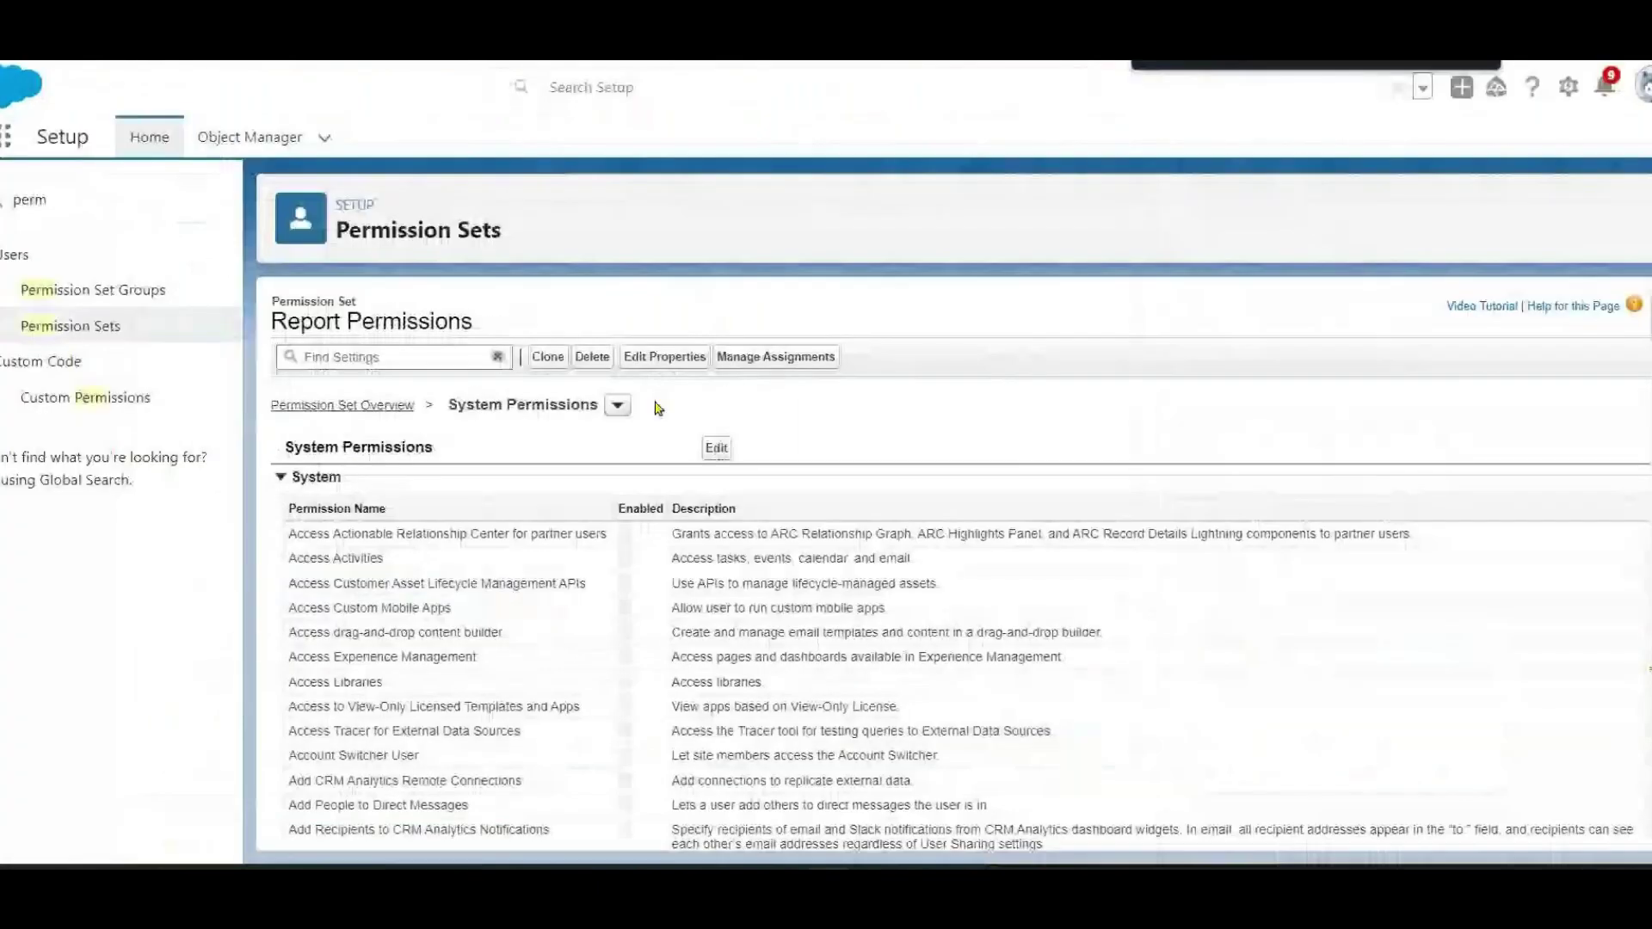
Assign Report Permissions to the System Administrator user, expiring after 30 days on May 26, 2023.
left_click(747, 358)
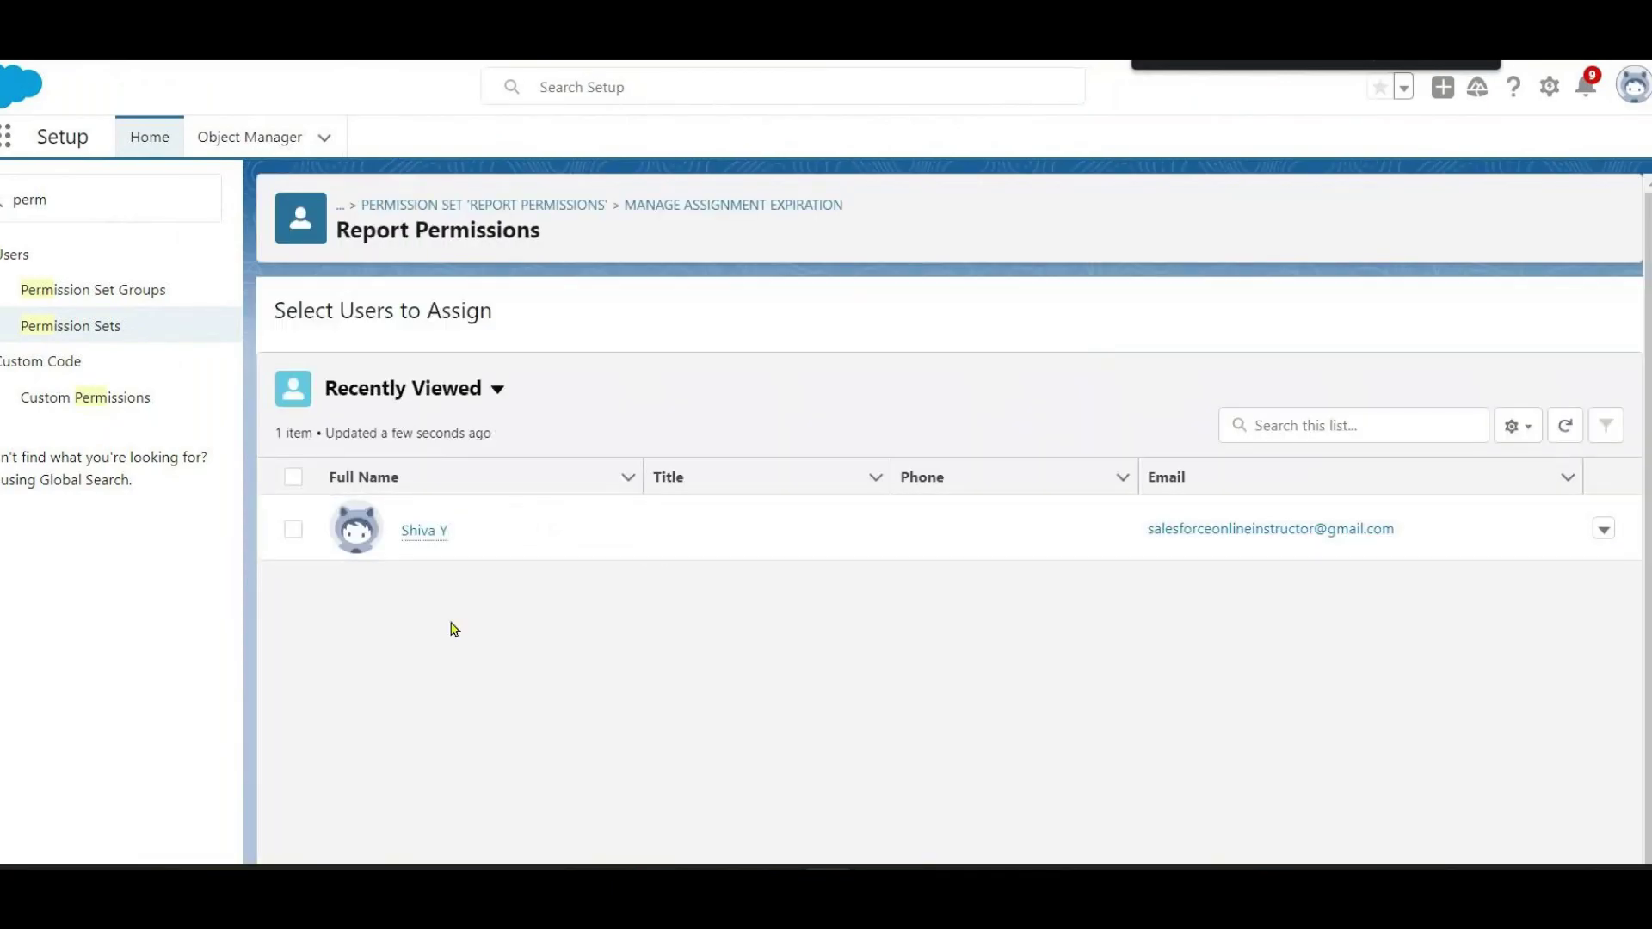
left_click(292, 530)
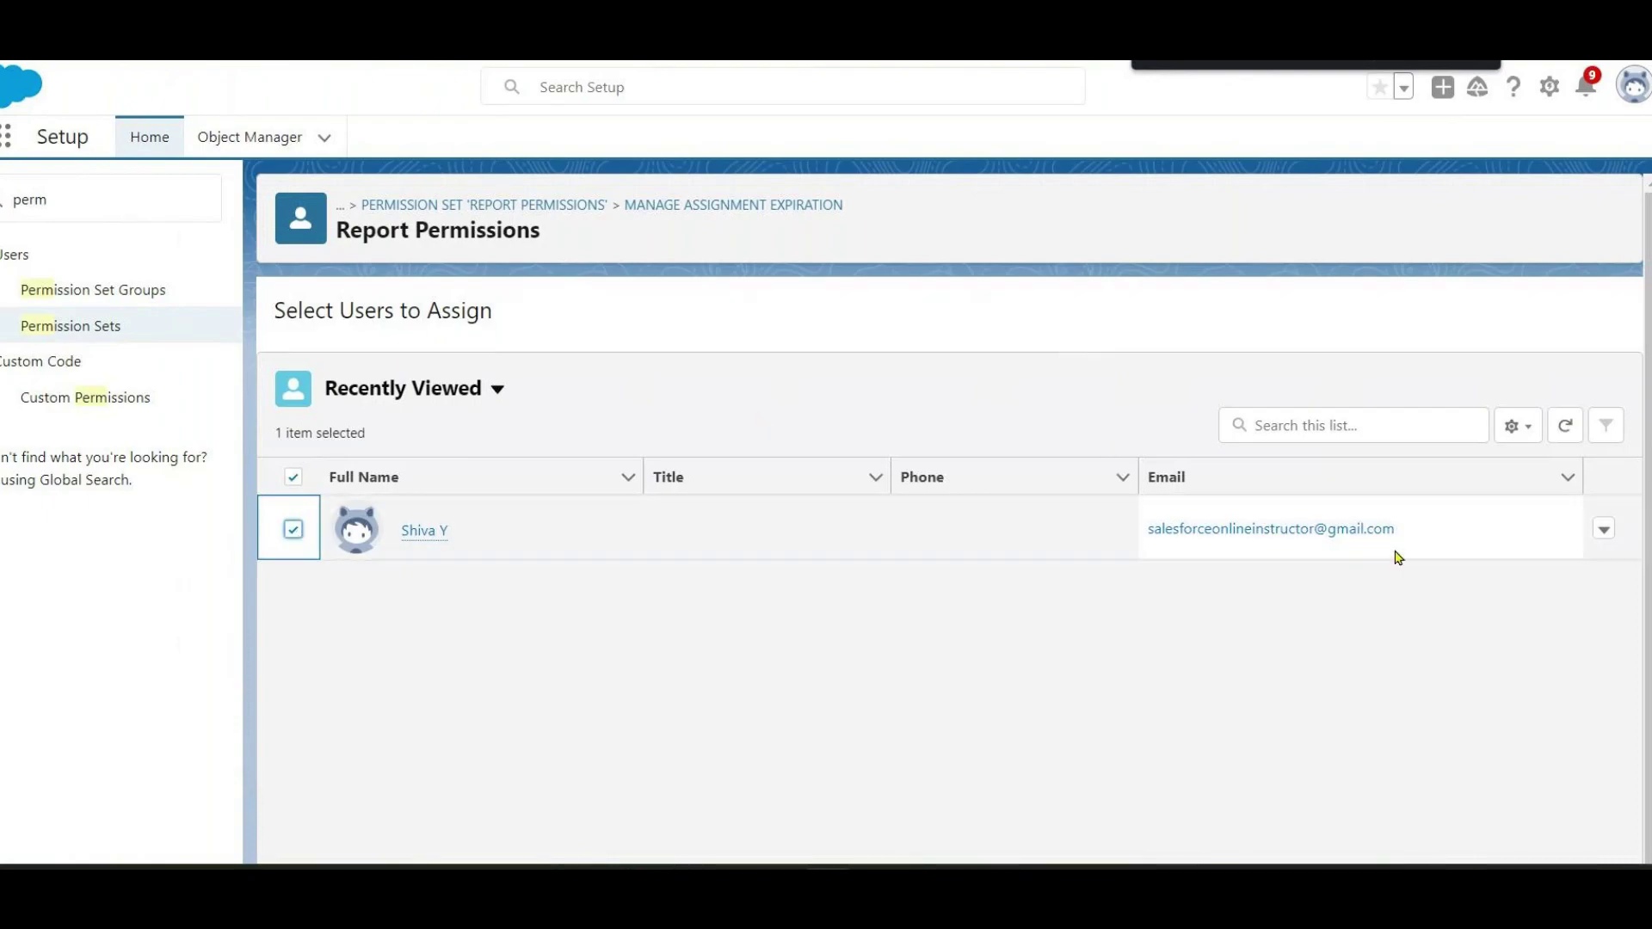
scroll(1394, 553, "down", 3)
left_click(1592, 846)
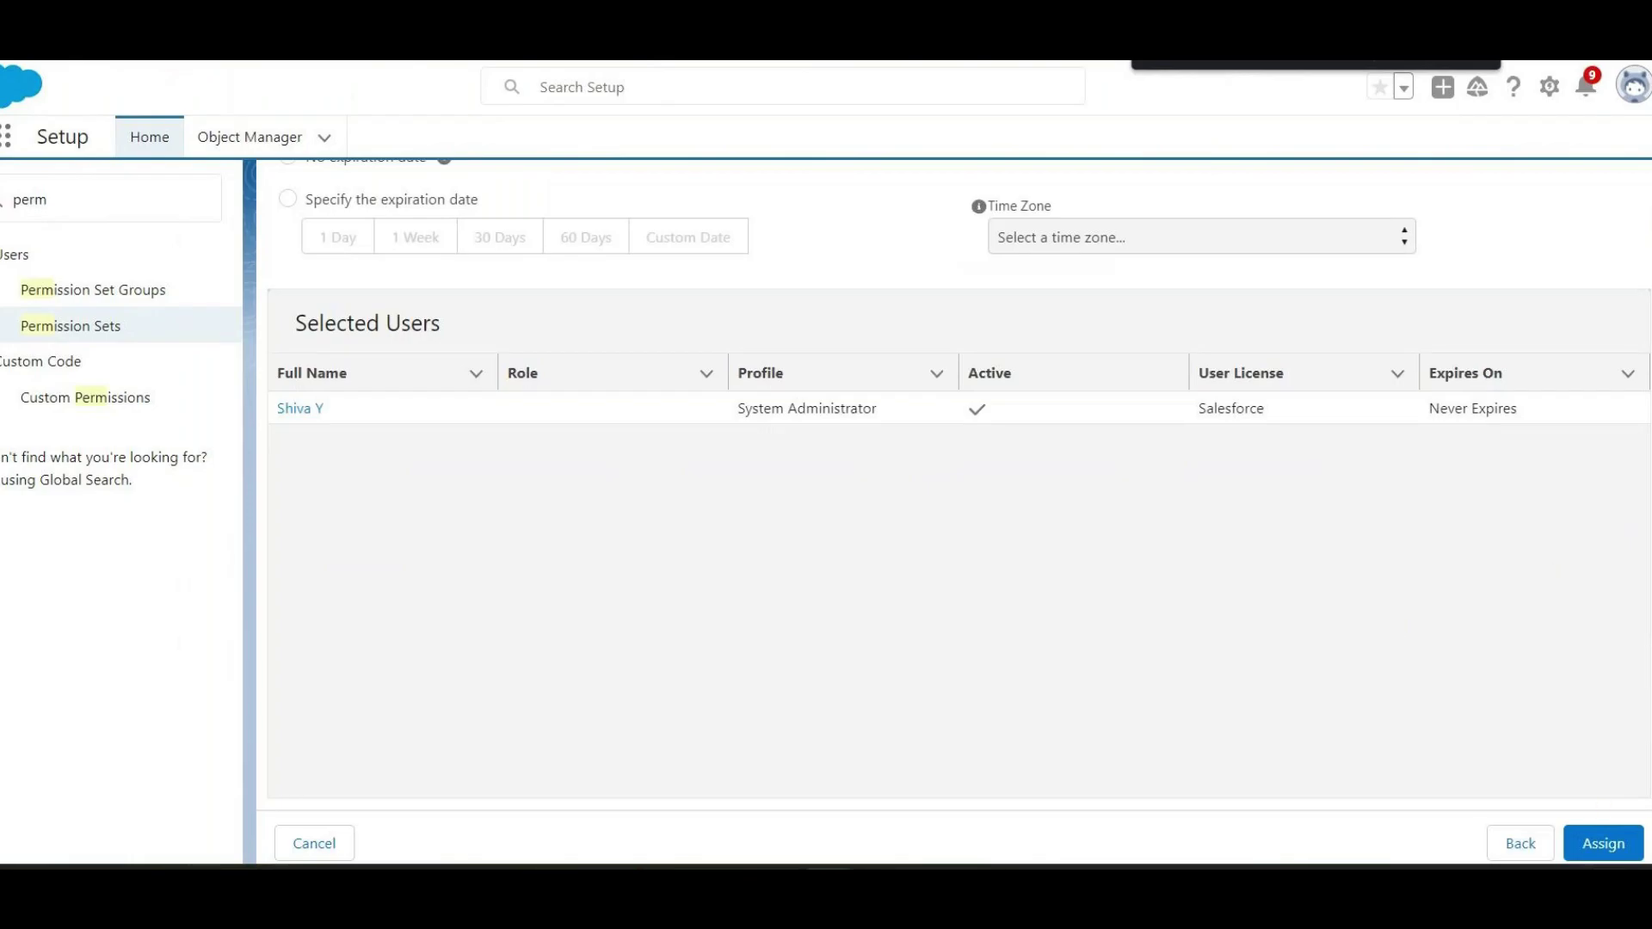
scroll(1556, 572, "up", 3)
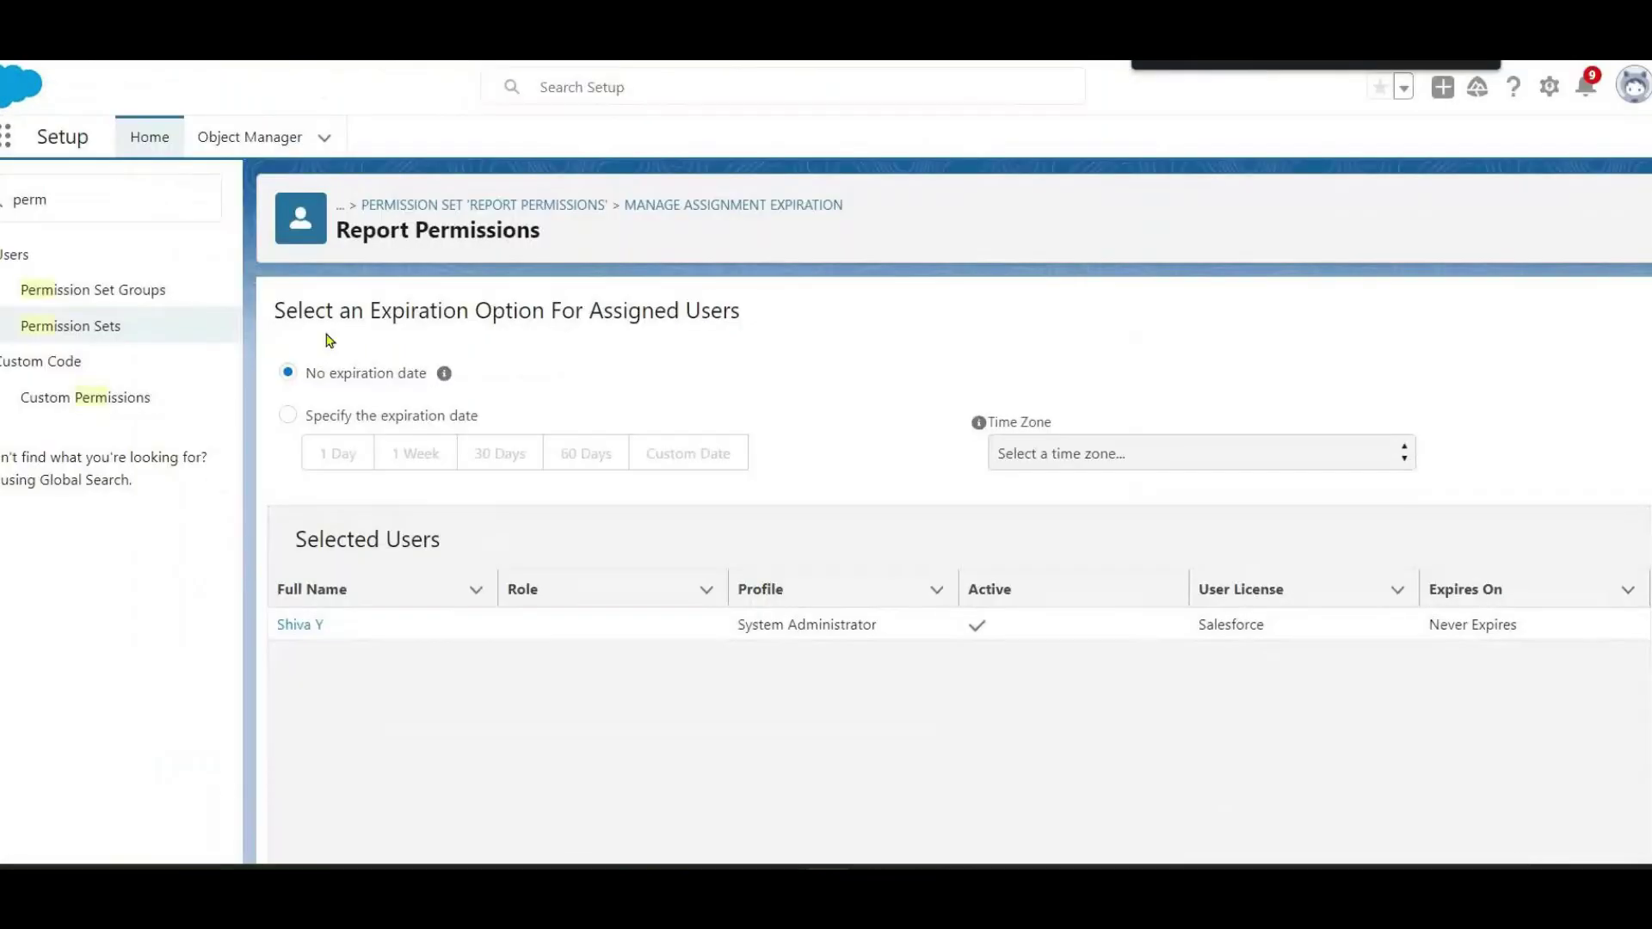
left_click(287, 415)
left_click(480, 454)
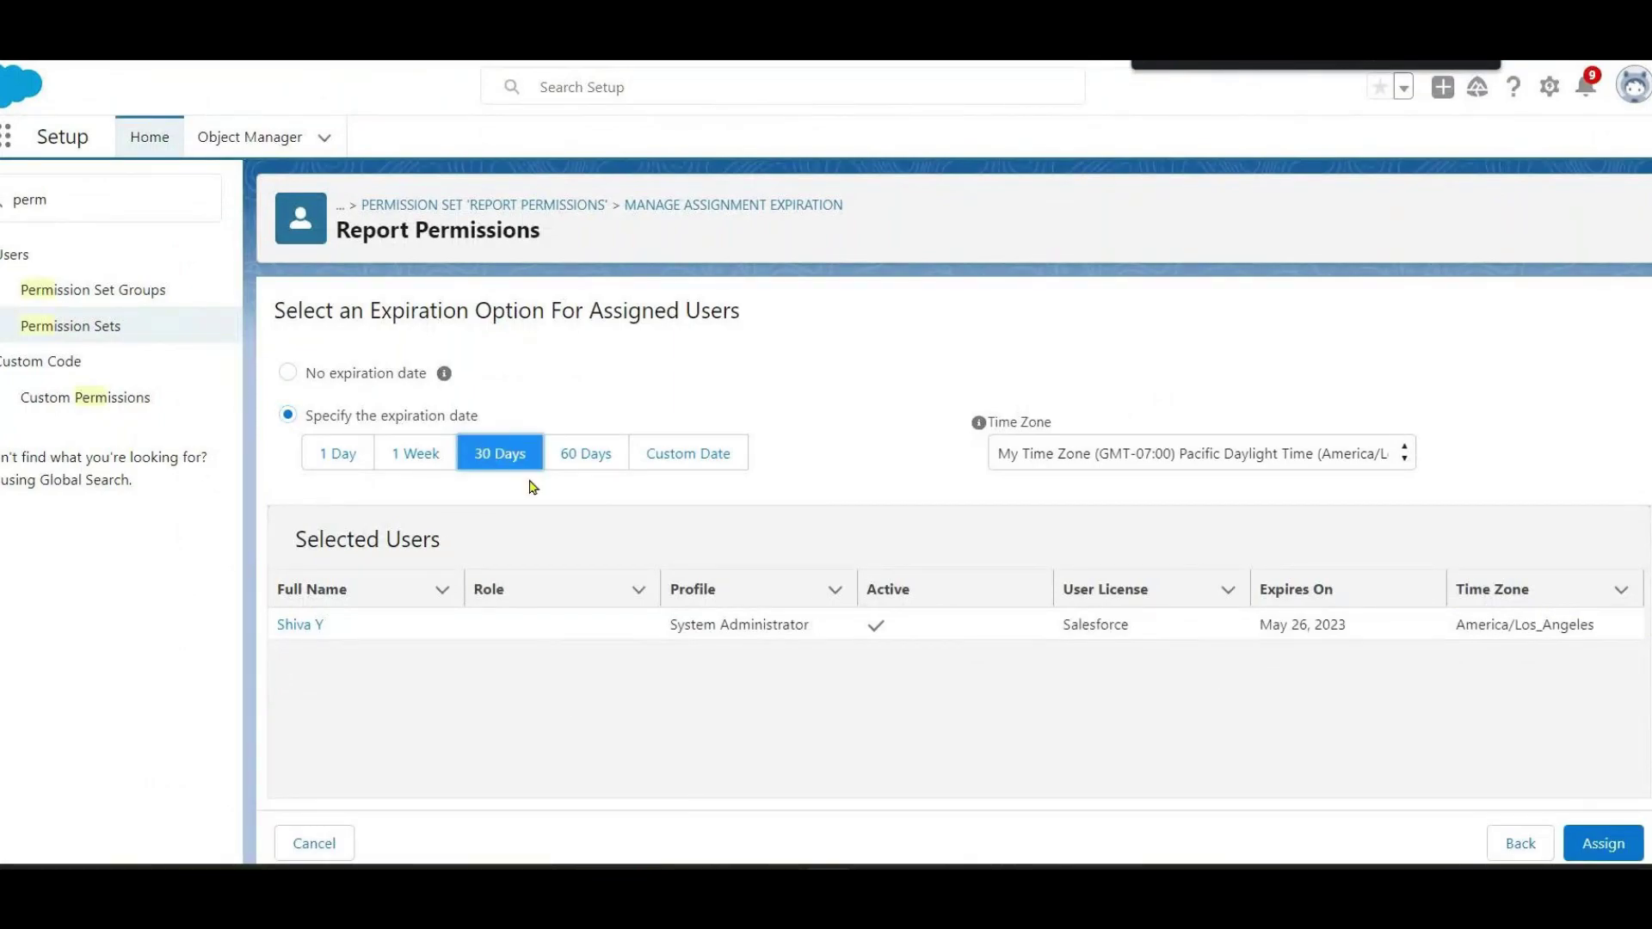
left_click(1572, 839)
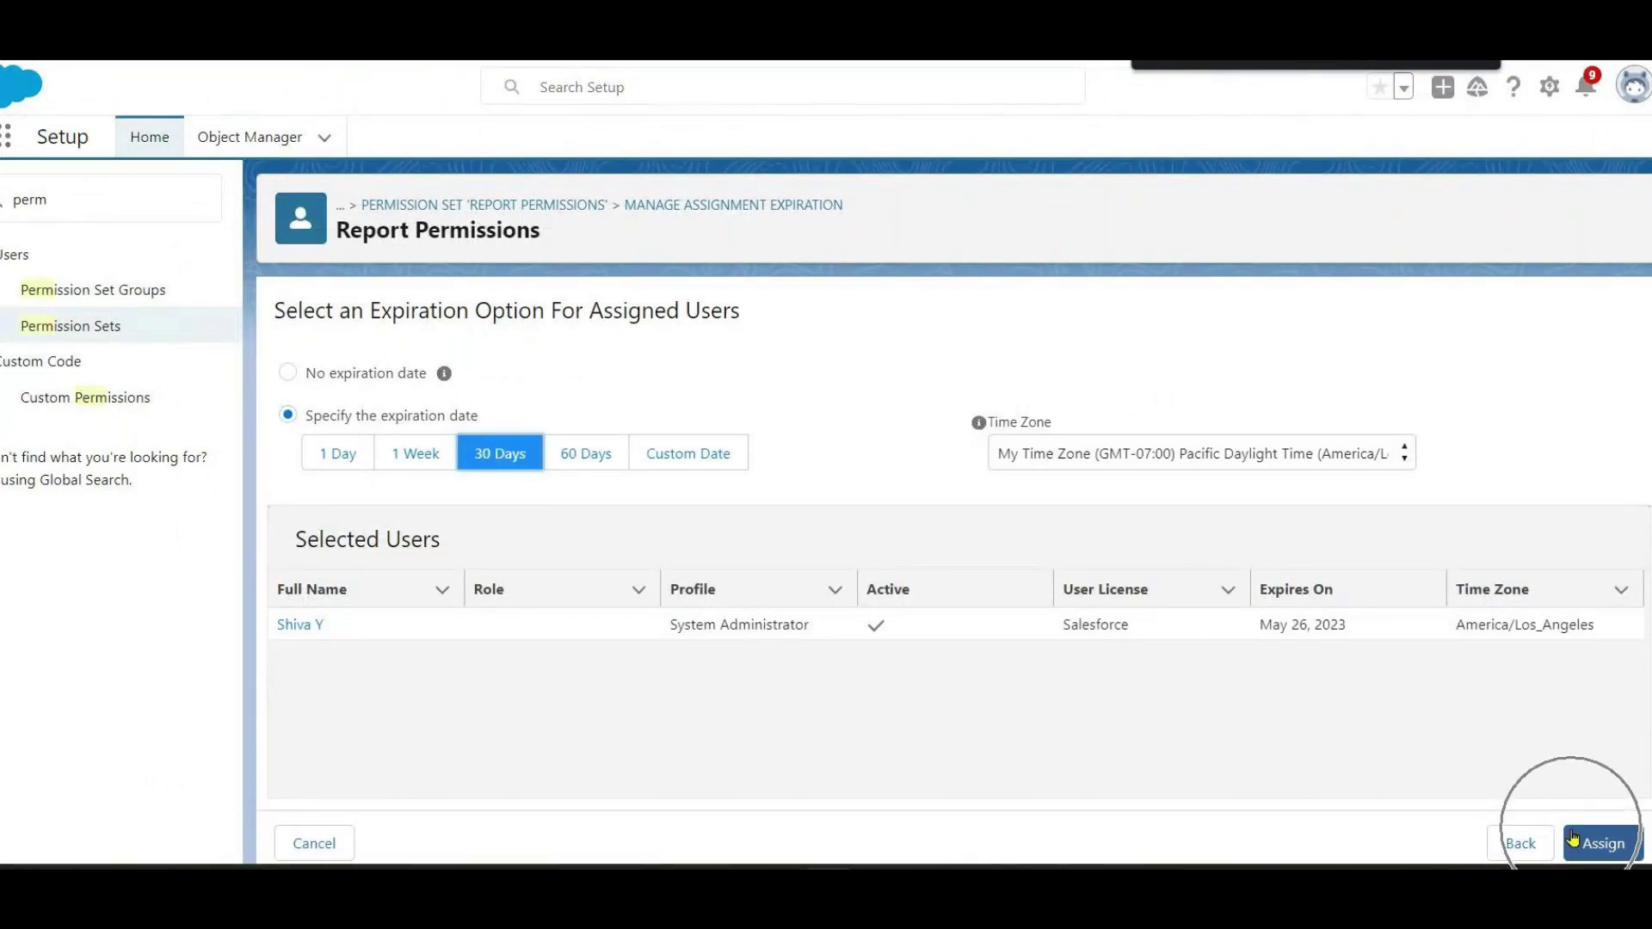
left_click(1621, 850)
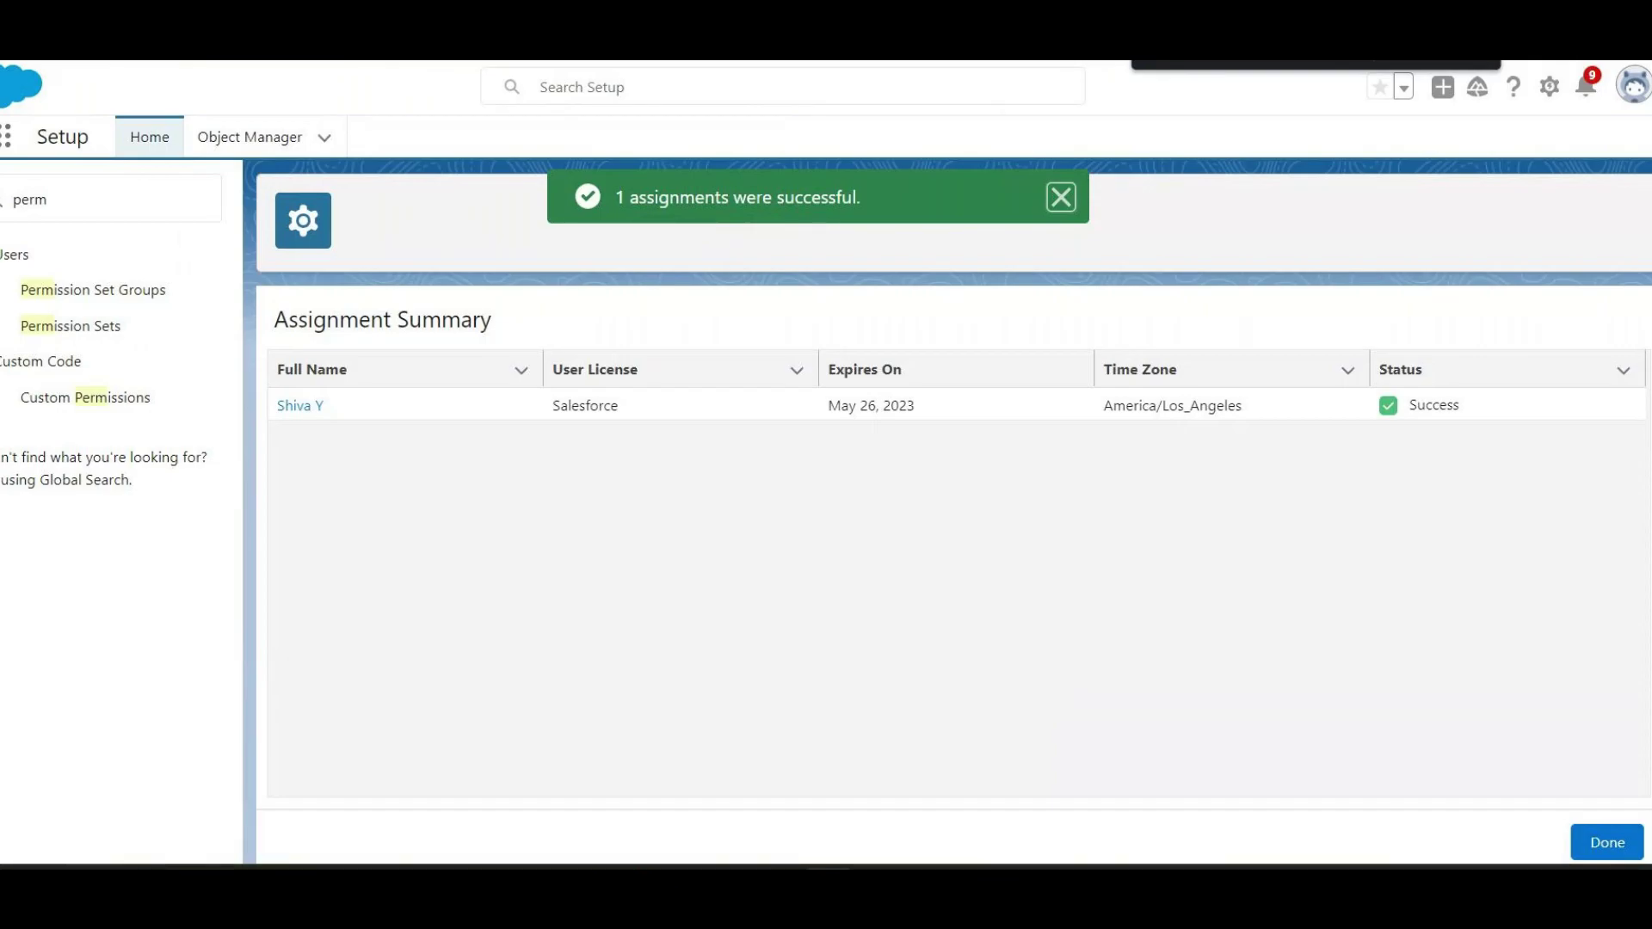
Back on the Trailhead challenge page, check the challenge to earn 500 points.
key("ctrl+Tab")
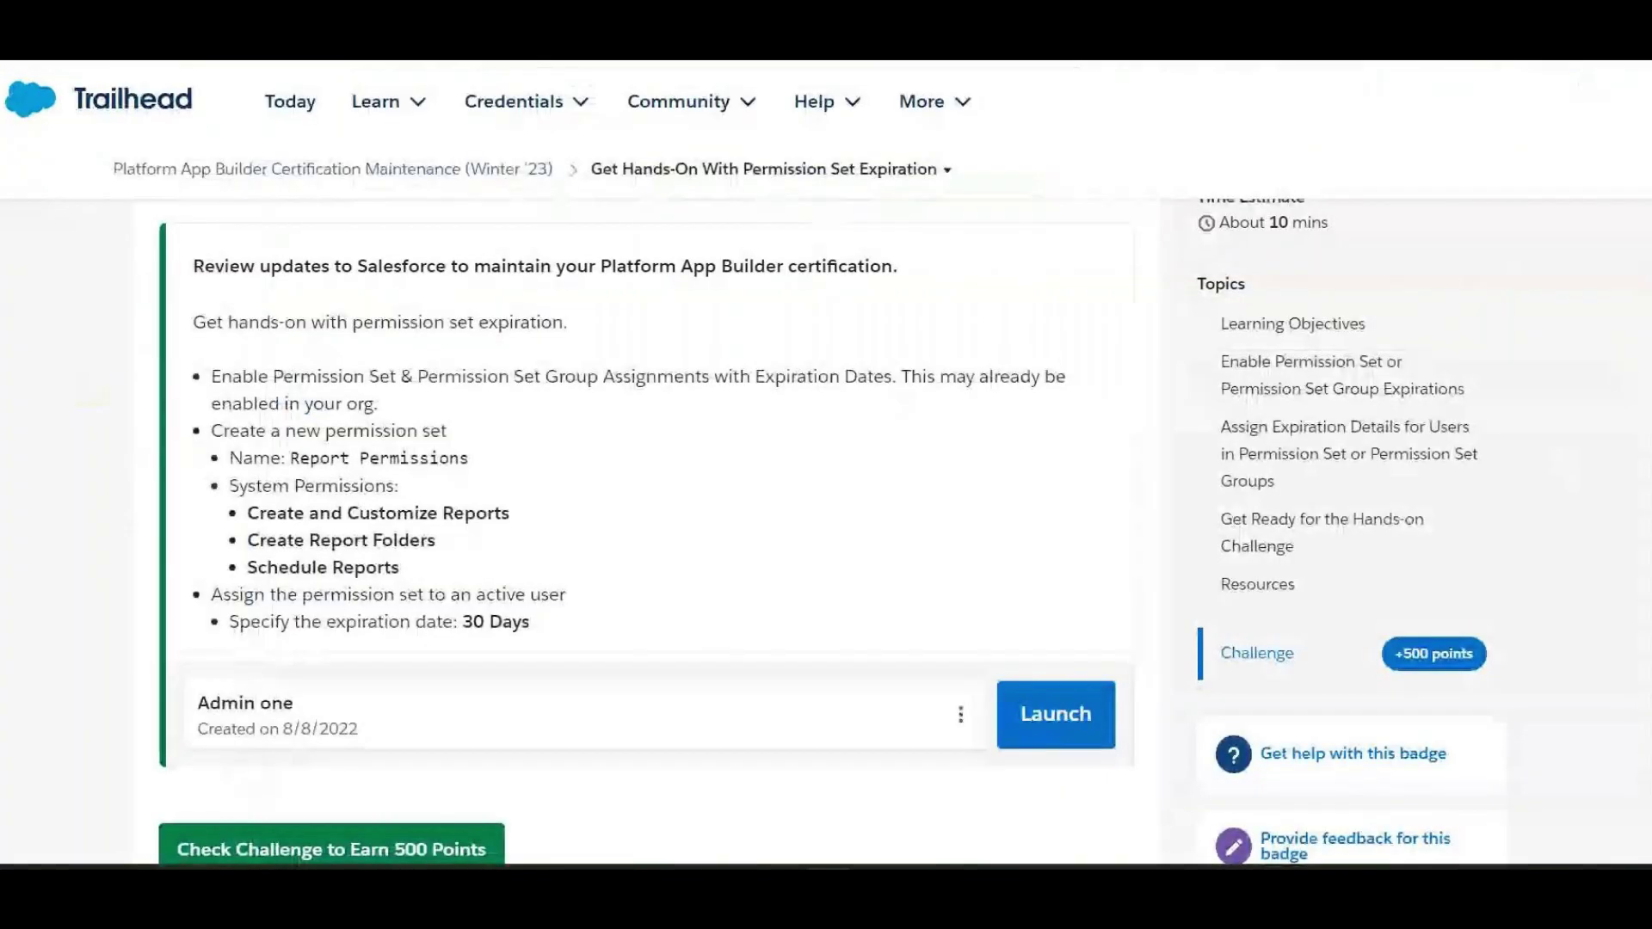
scroll(826, 516, "down", 3)
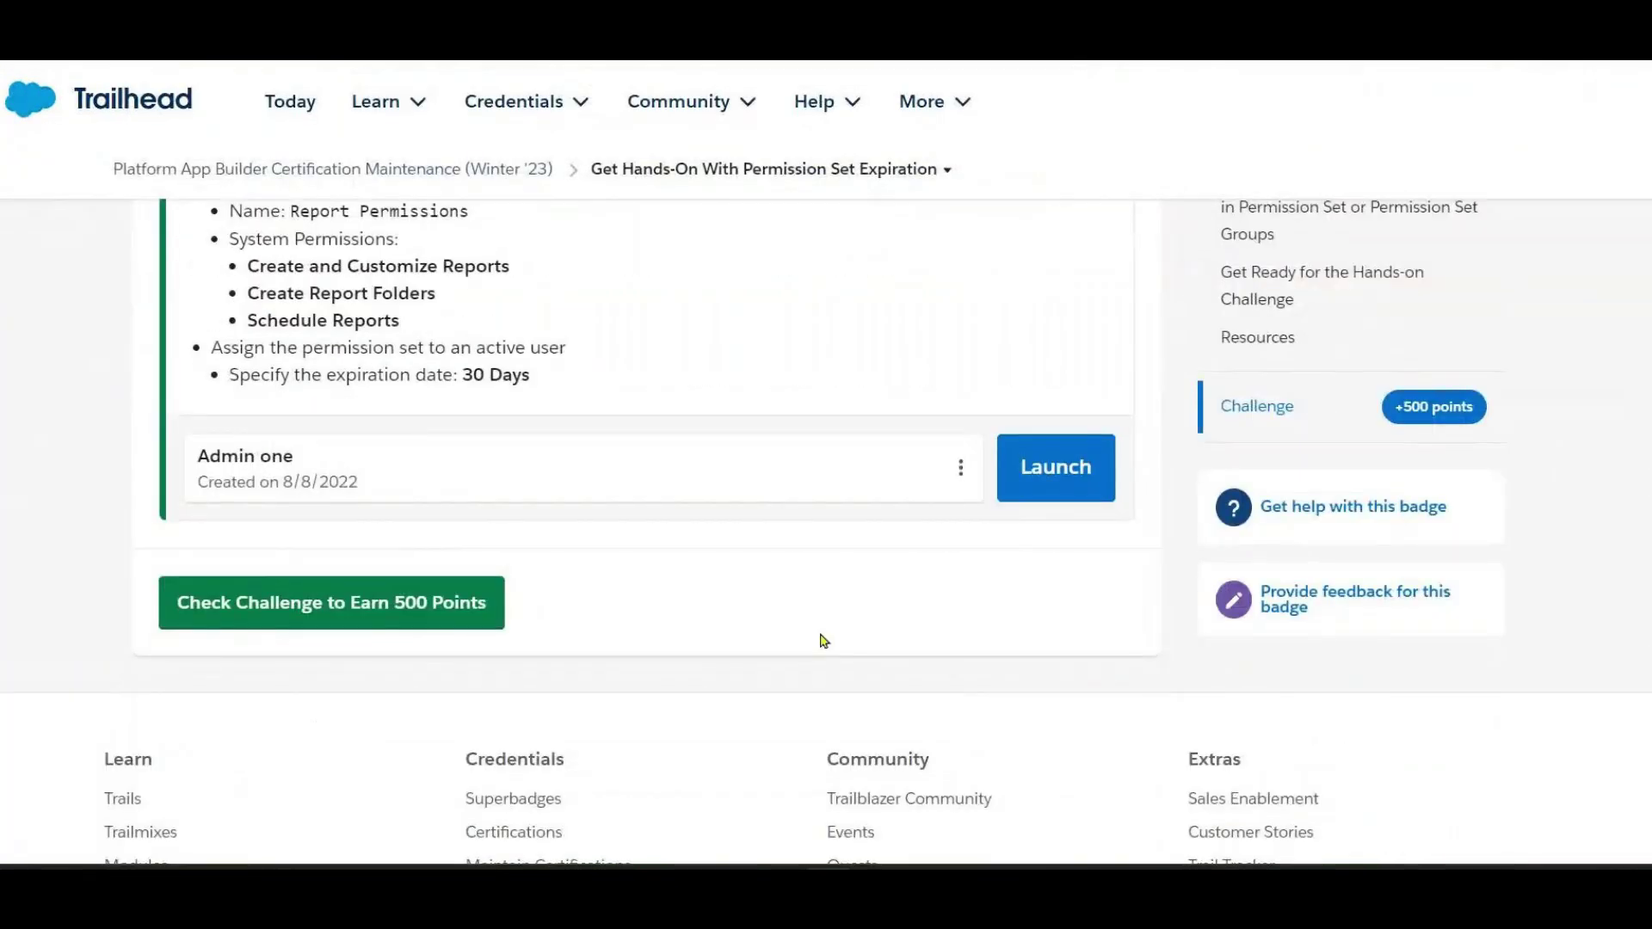
left_click(357, 609)
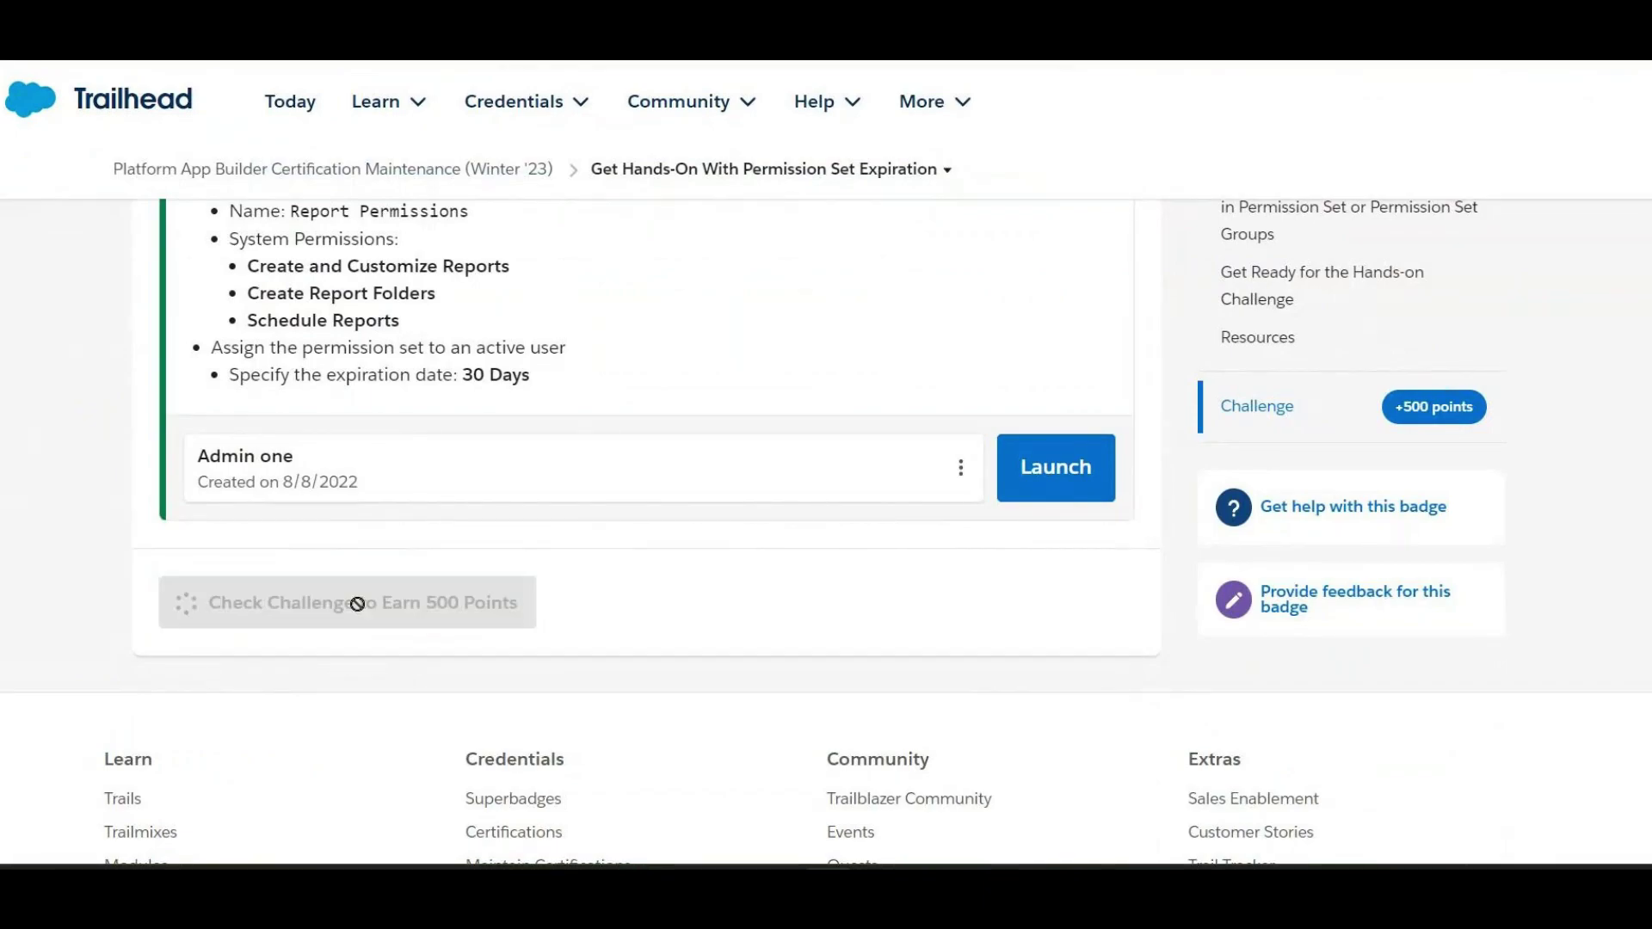